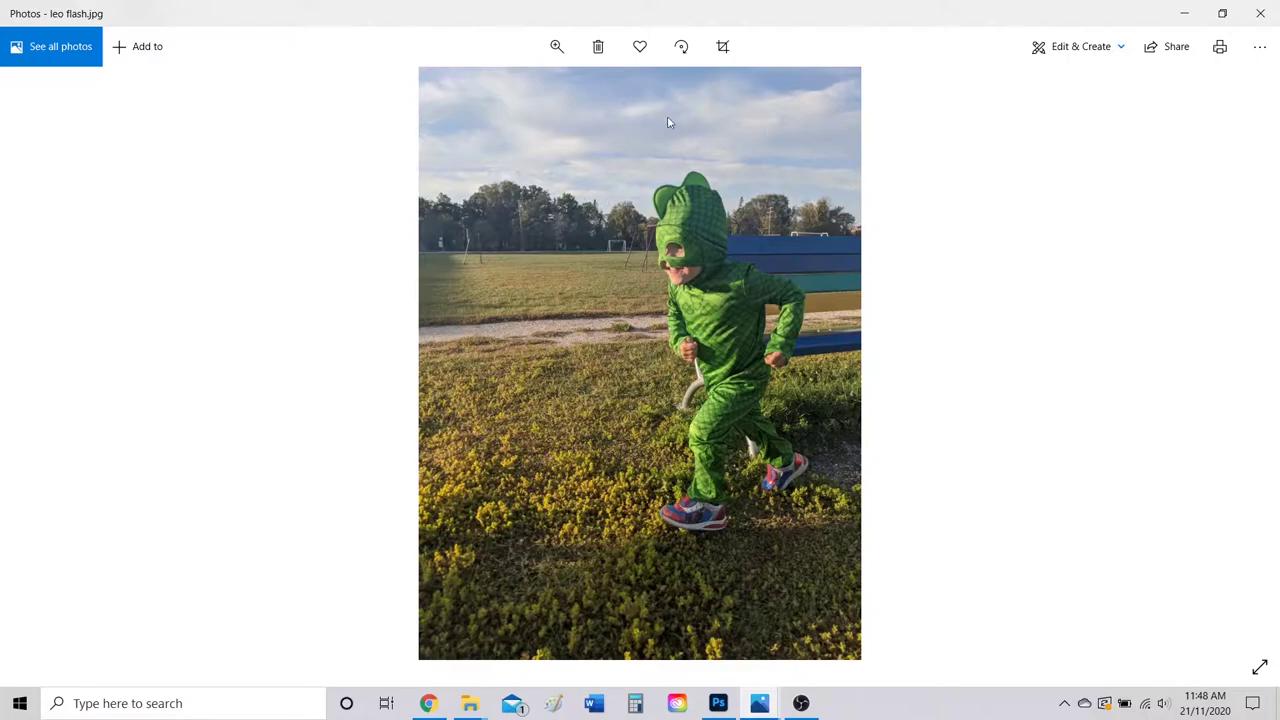
Bring up the leo-flash.gif animation in Windows Photos from its taskbar preview
{"action": "mouse_move", "coordinate": [757, 705]}
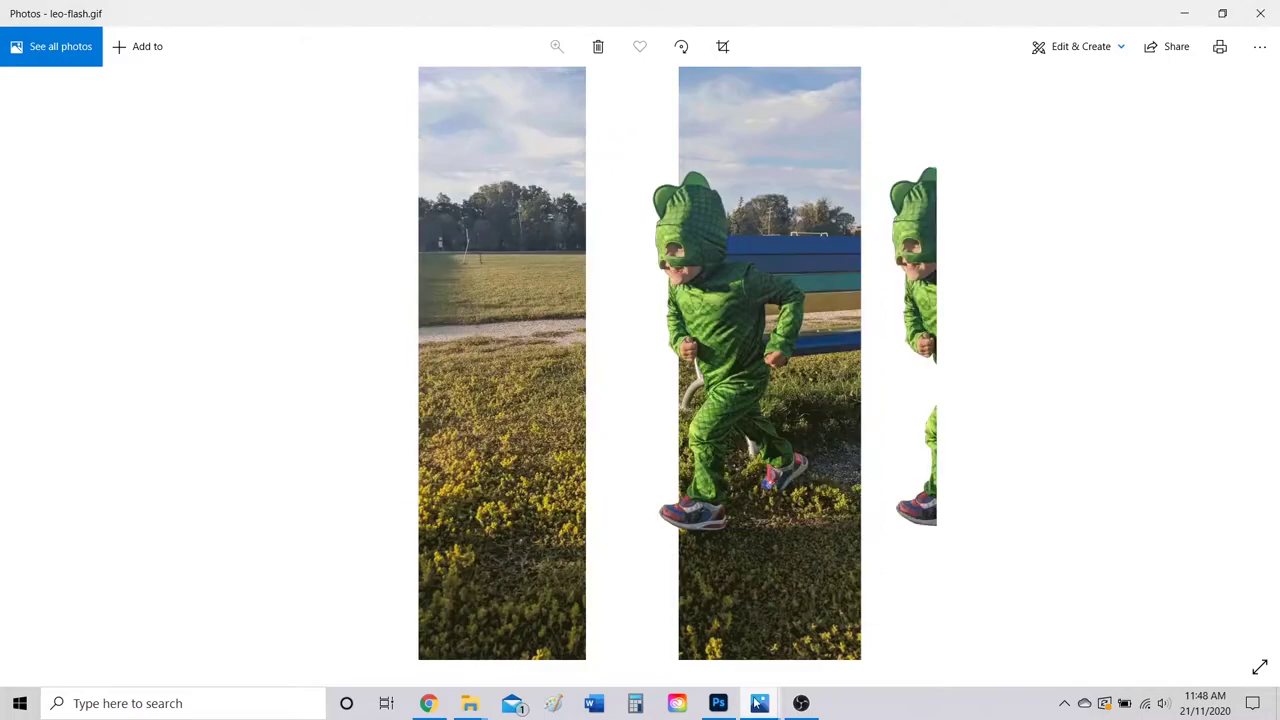
Browse the open images: the Happy Ram logo GIF, the family photo, then the DOPE FAM GIF
{"action": "left_click", "coordinate": [760, 705]}
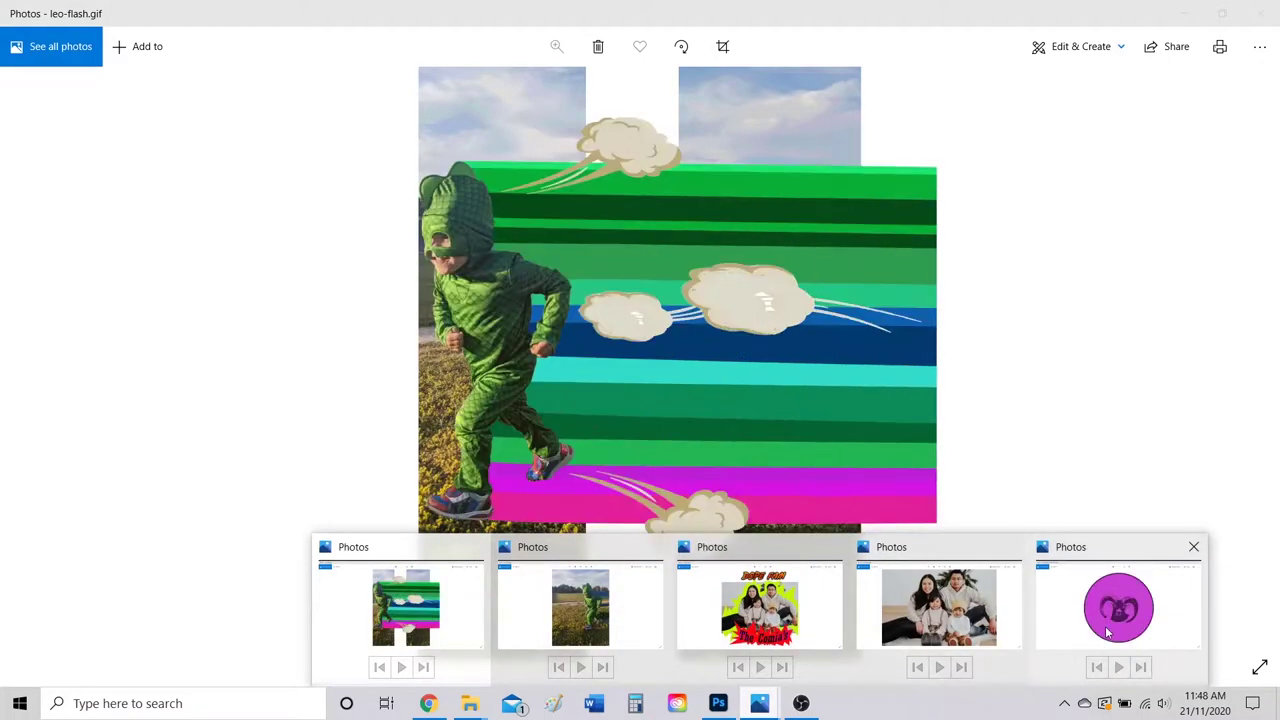
{"action": "left_click", "coordinate": [1112, 610]}
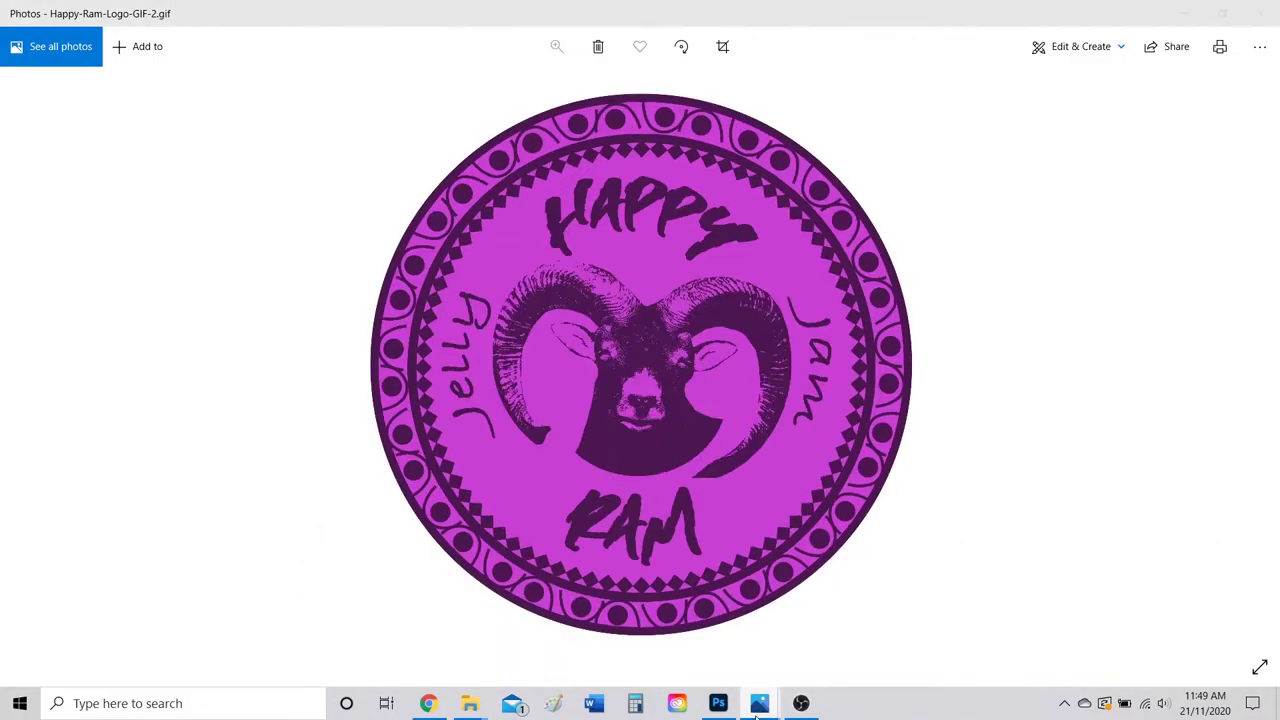
{"action": "mouse_move", "coordinate": [760, 703]}
{"action": "left_click", "coordinate": [917, 624]}
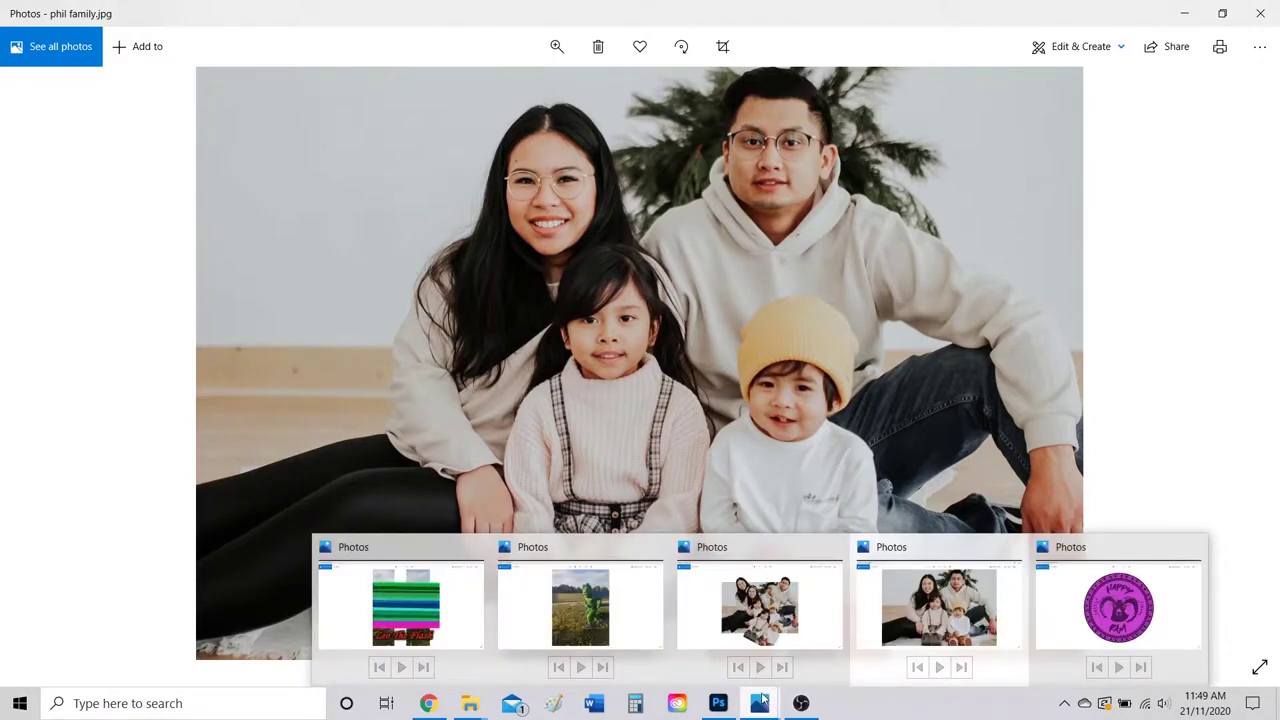
{"action": "left_click", "coordinate": [770, 600]}
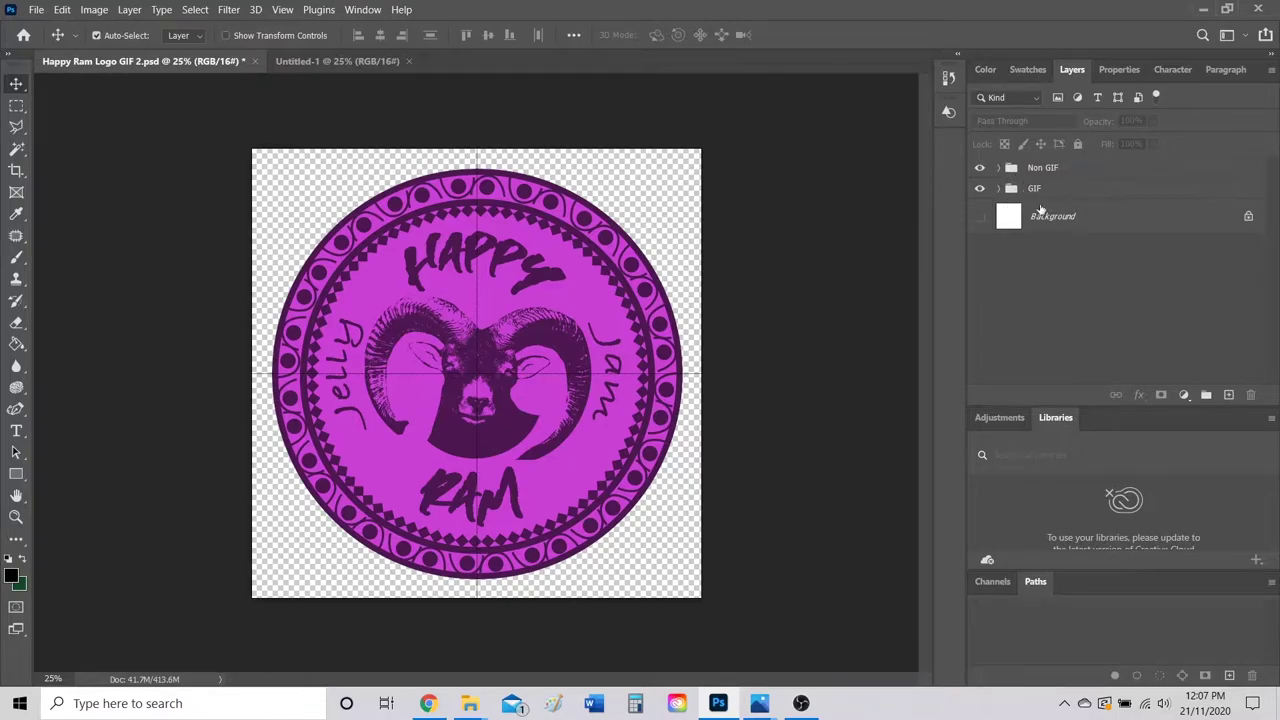
Expand the Non GIF group to list outter pattern, triangles, Ellipse 1, Jam, Jelly and Ram copy
{"action": "left_click", "coordinate": [1002, 172]}
{"action": "left_click", "coordinate": [1000, 168]}
{"action": "scroll", "coordinate": [1060, 300], "scroll_direction": "down", "scroll_amount": 5}
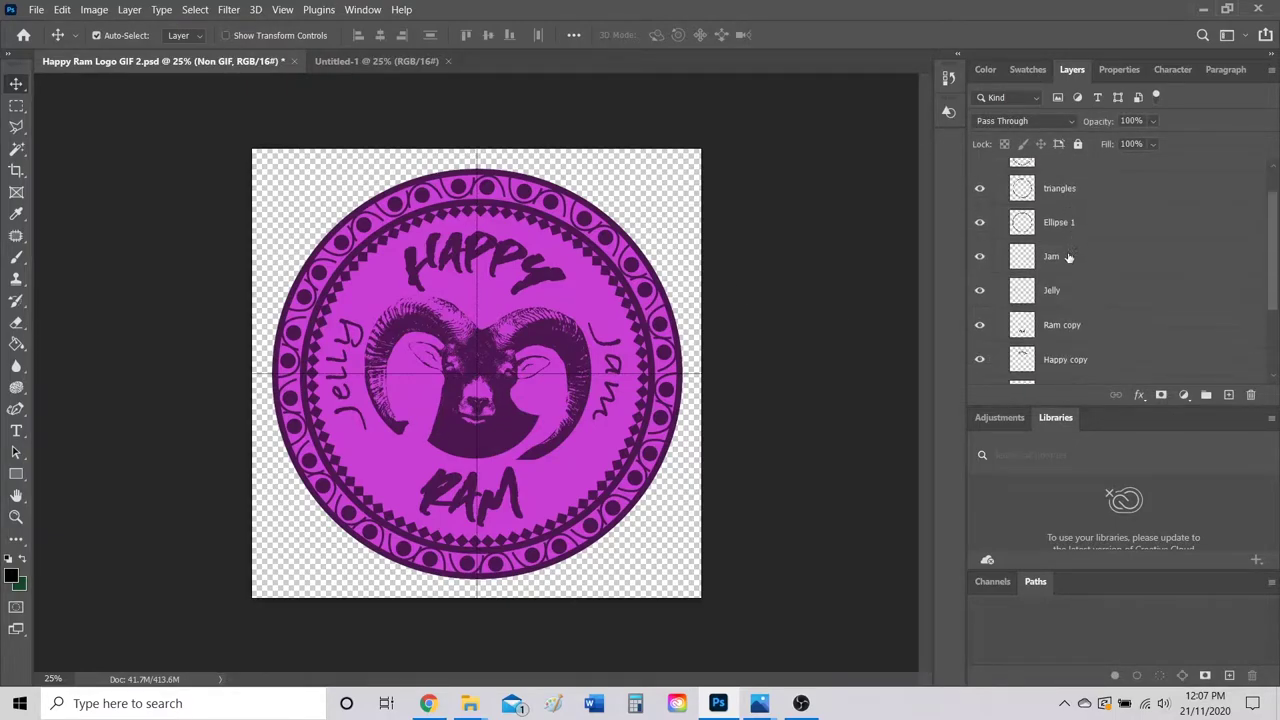
{"action": "scroll", "coordinate": [1065, 300], "scroll_direction": "up", "scroll_amount": 5}
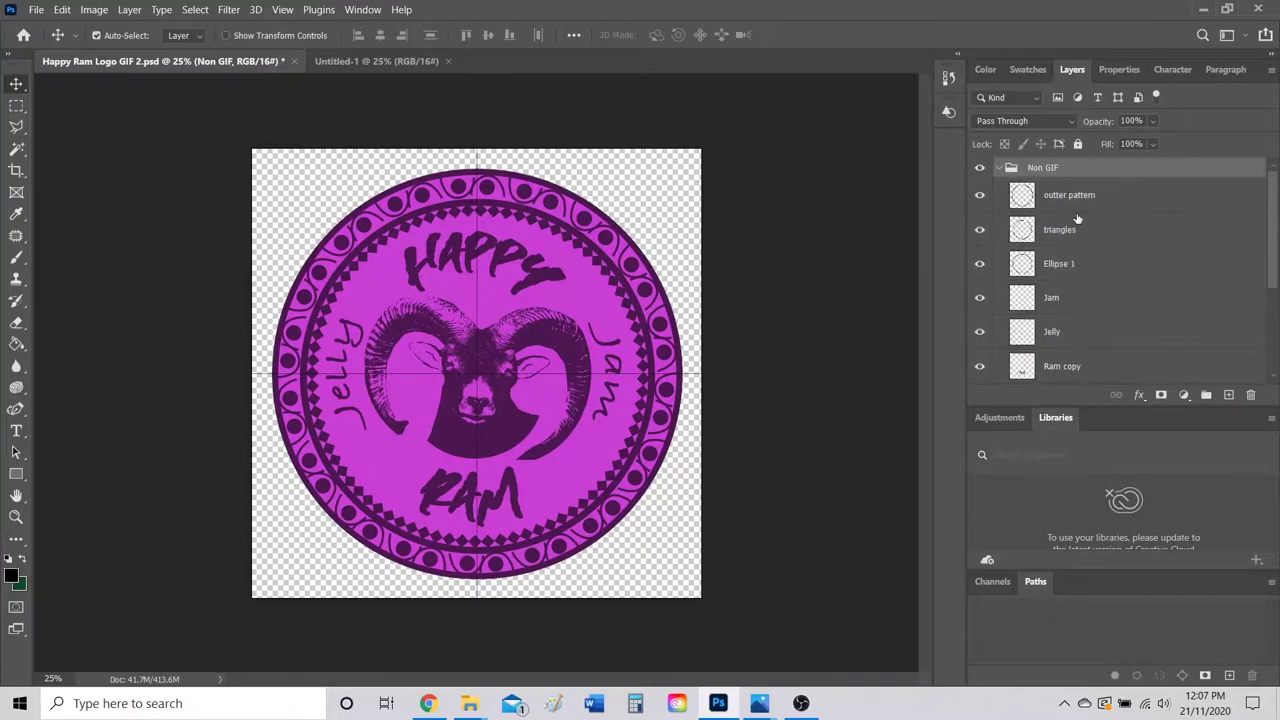
{"action": "left_click", "coordinate": [36, 10]}
{"action": "left_click", "coordinate": [110, 203]}
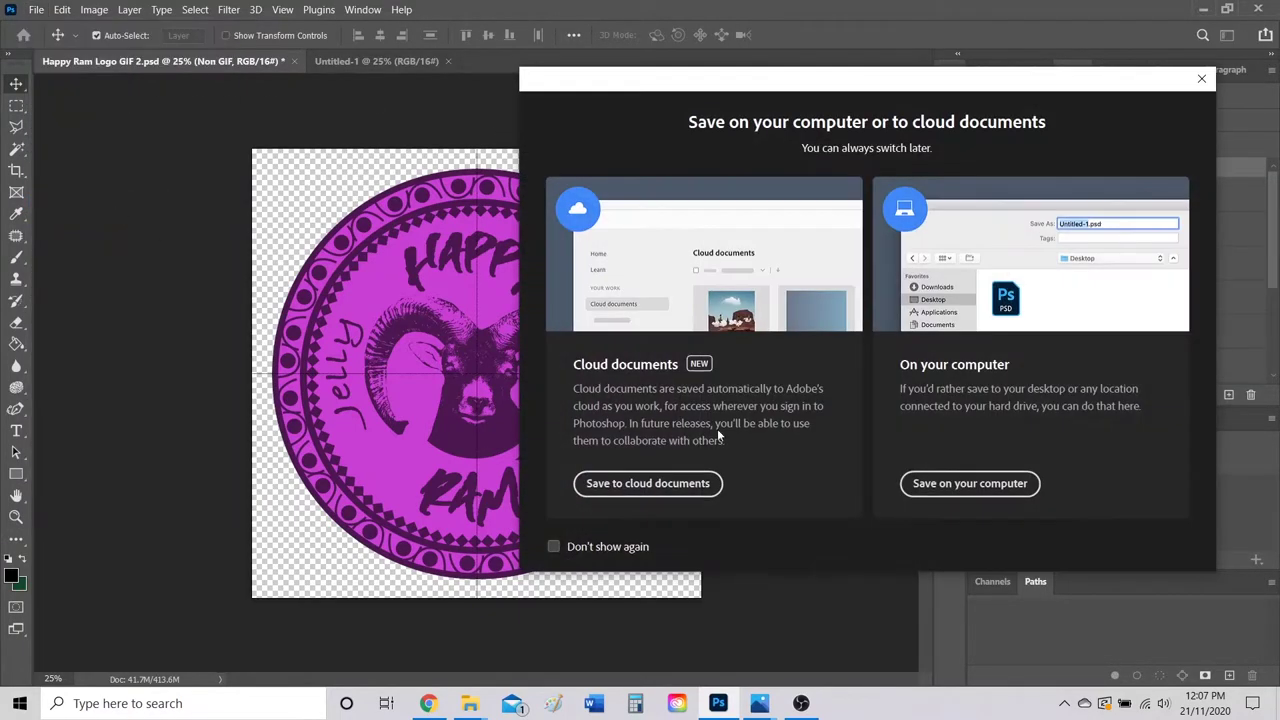
{"action": "left_click", "coordinate": [941, 485]}
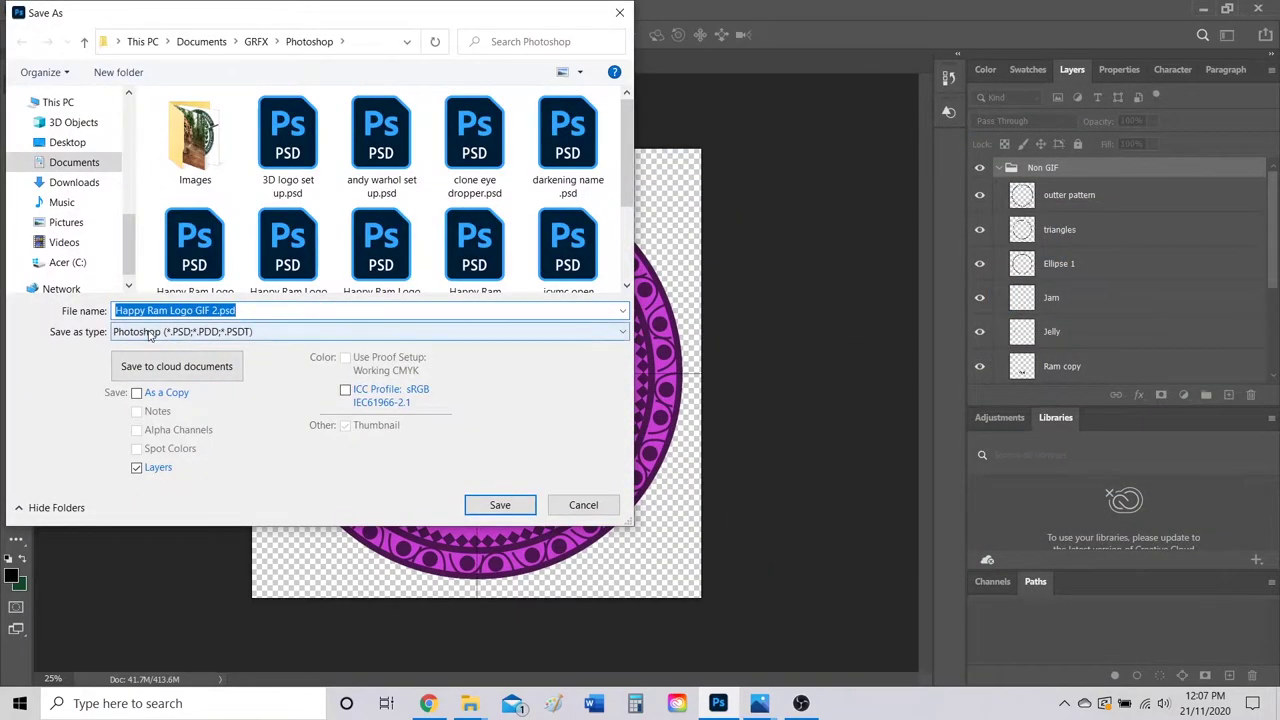
{"action": "left_click", "coordinate": [148, 312]}
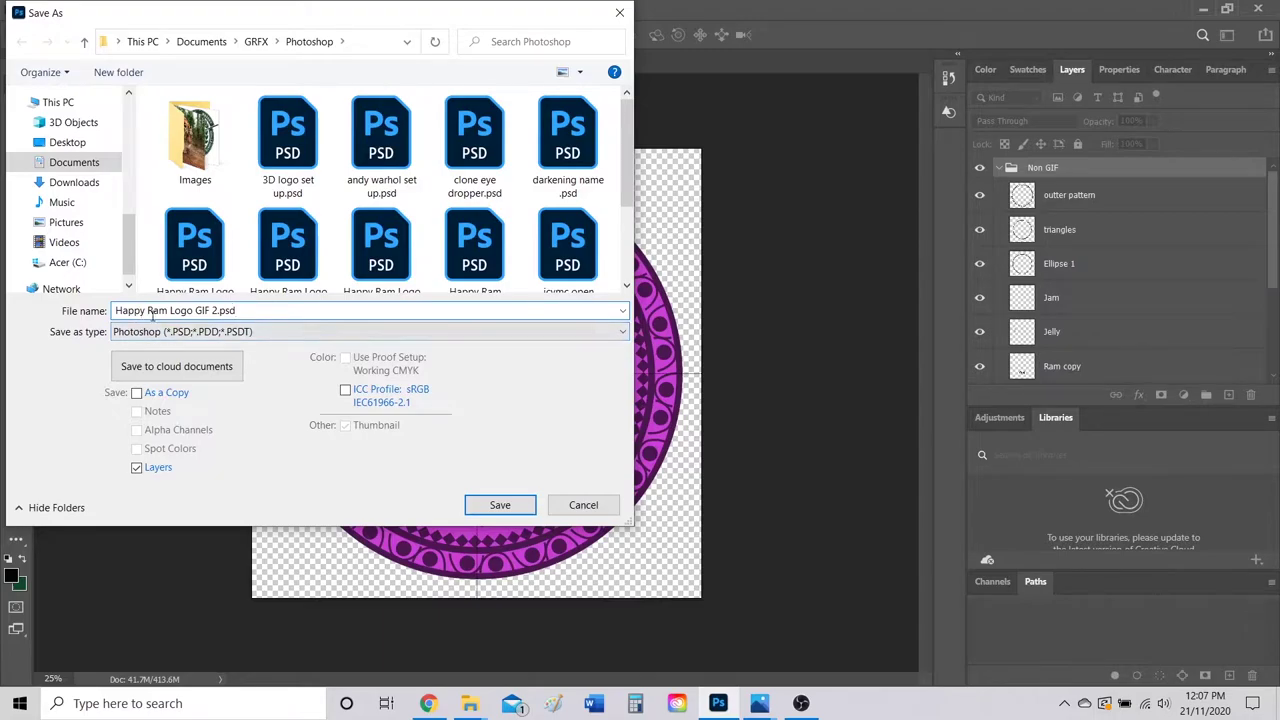
{"action": "scroll", "coordinate": [484, 213], "scroll_direction": "down", "scroll_amount": 2}
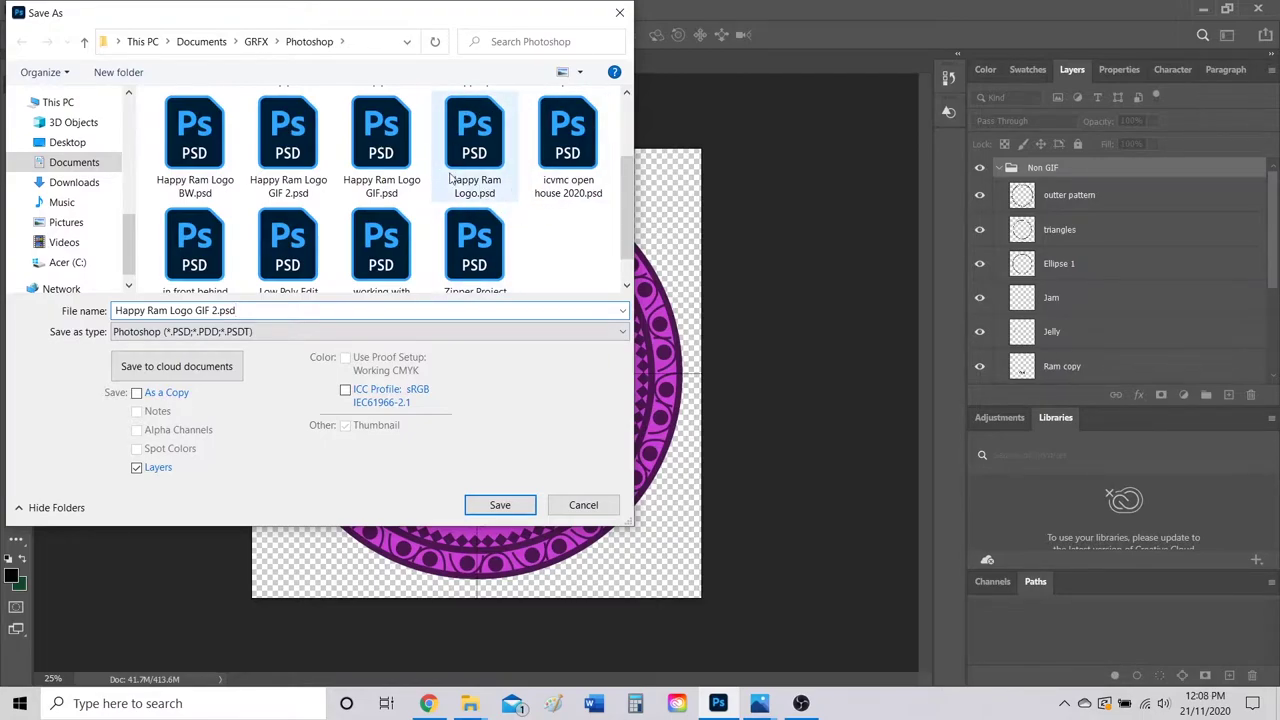
{"action": "left_click", "coordinate": [583, 505]}
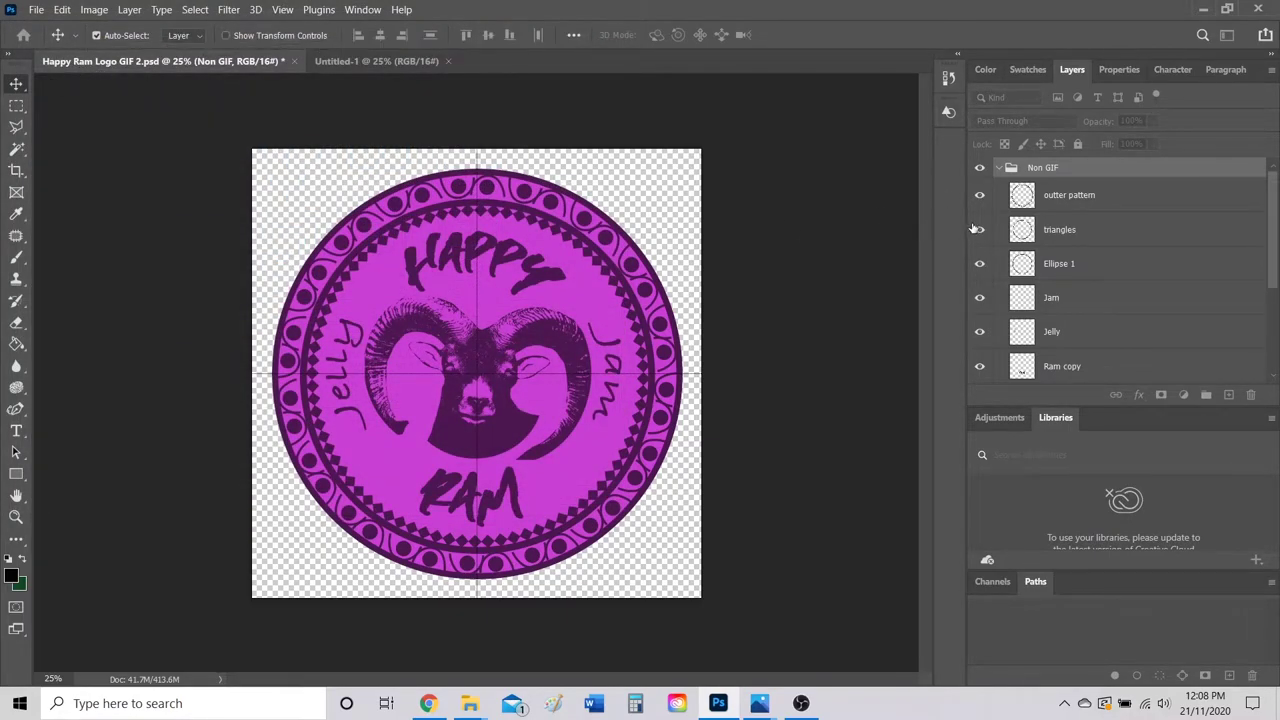
Collapse and hide the Non GIF group, then expand the GIF group's frame layers
{"action": "scroll", "coordinate": [1020, 200], "scroll_direction": "down", "scroll_amount": 1}
{"action": "scroll", "coordinate": [995, 178], "scroll_direction": "up", "scroll_amount": 1}
{"action": "left_click", "coordinate": [999, 168]}
{"action": "left_click", "coordinate": [980, 168]}
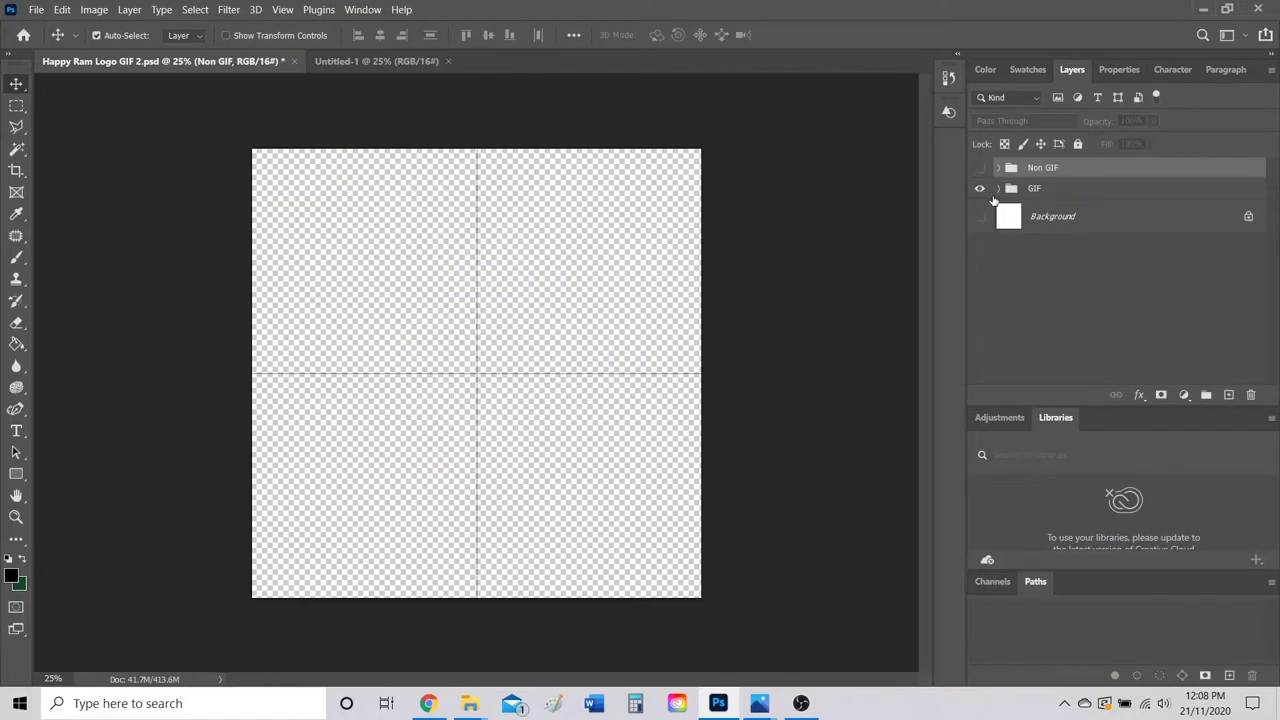
{"action": "left_click", "coordinate": [999, 189]}
{"action": "scroll", "coordinate": [1060, 250], "scroll_direction": "down", "scroll_amount": 5}
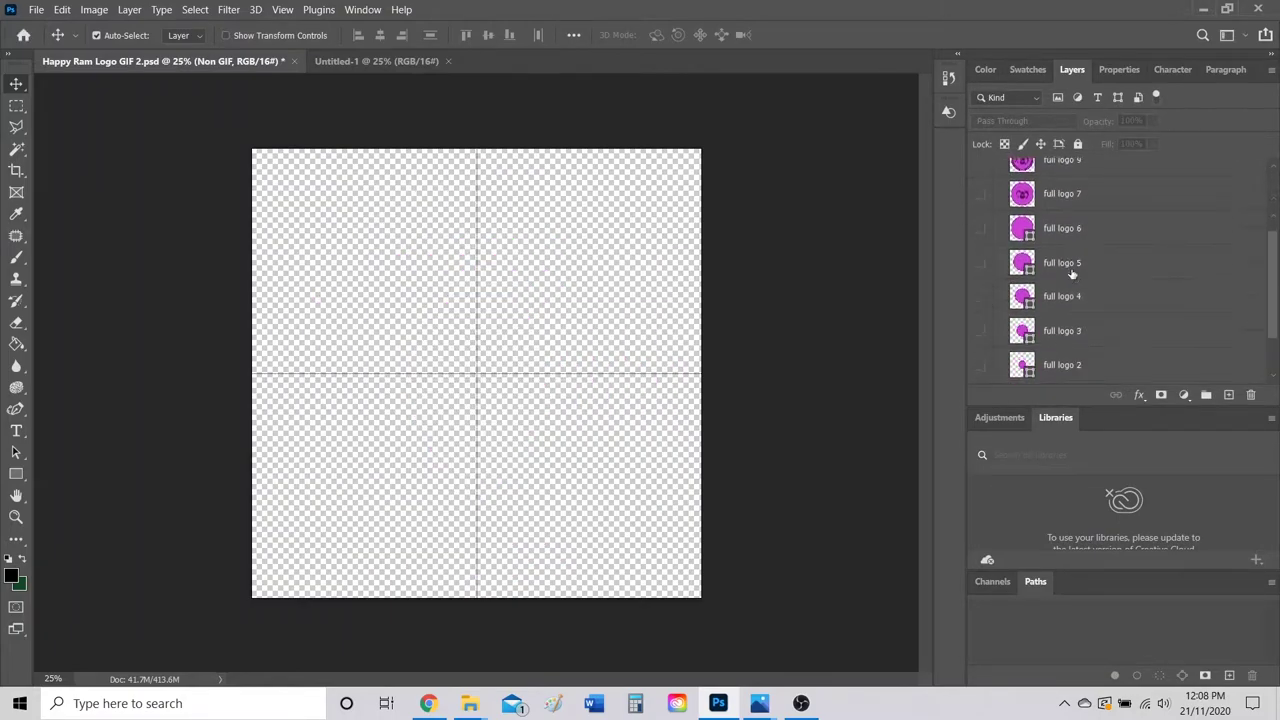
{"action": "scroll", "coordinate": [1082, 360], "scroll_direction": "down", "scroll_amount": 1}
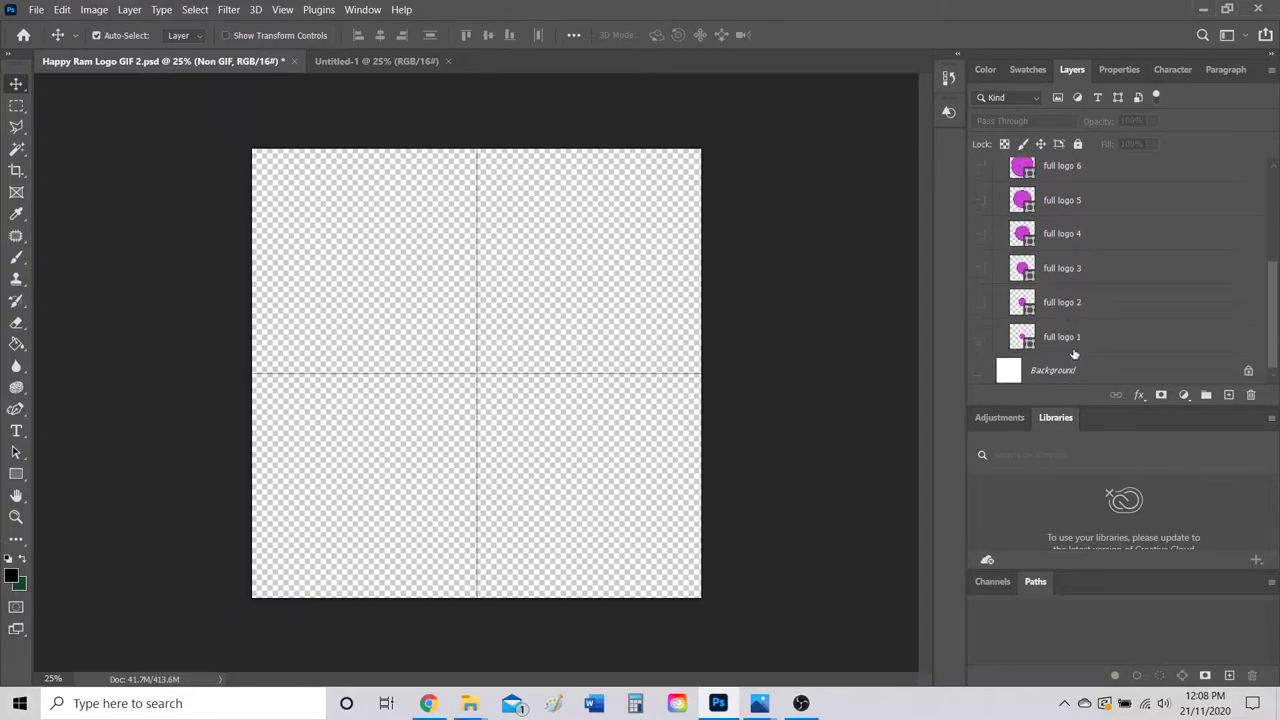
Switch on full logo 1 through full logo 6 in order
{"action": "left_click", "coordinate": [980, 337]}
{"action": "left_click", "coordinate": [980, 302]}
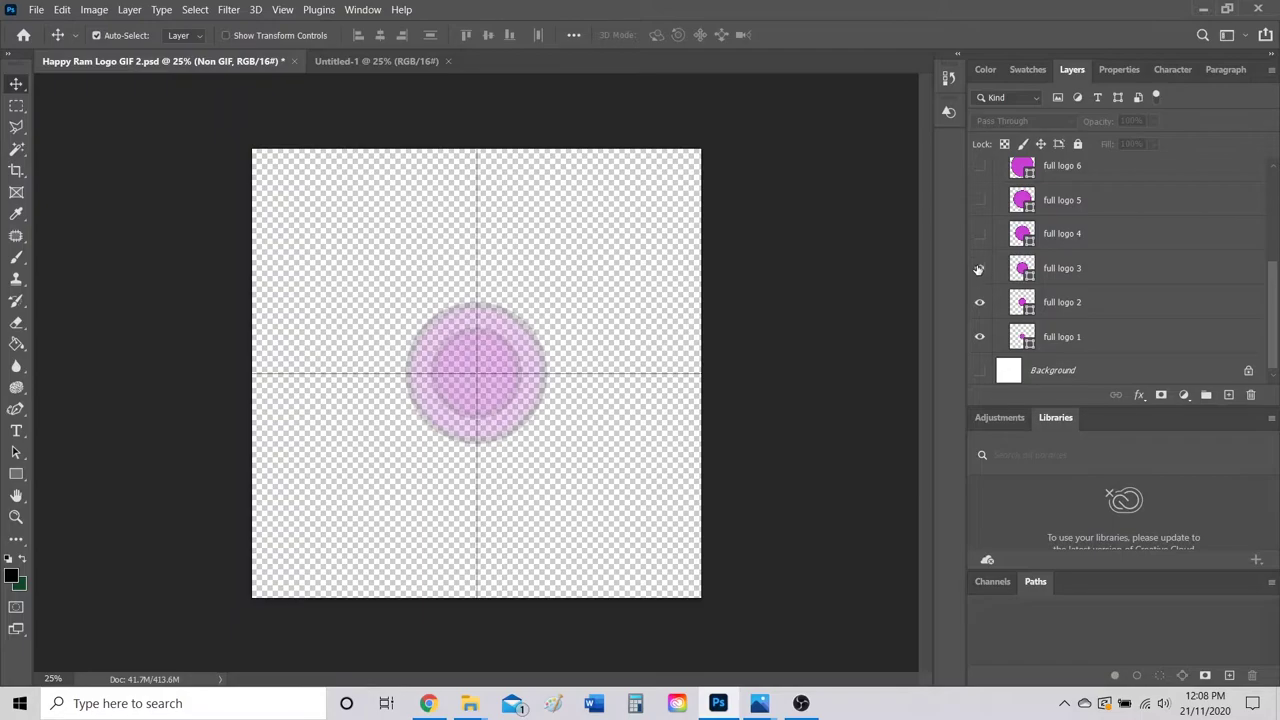
{"action": "left_click", "coordinate": [980, 268]}
{"action": "left_click", "coordinate": [980, 233]}
{"action": "left_click", "coordinate": [980, 201]}
{"action": "scroll", "coordinate": [1060, 250], "scroll_direction": "up", "scroll_amount": 1}
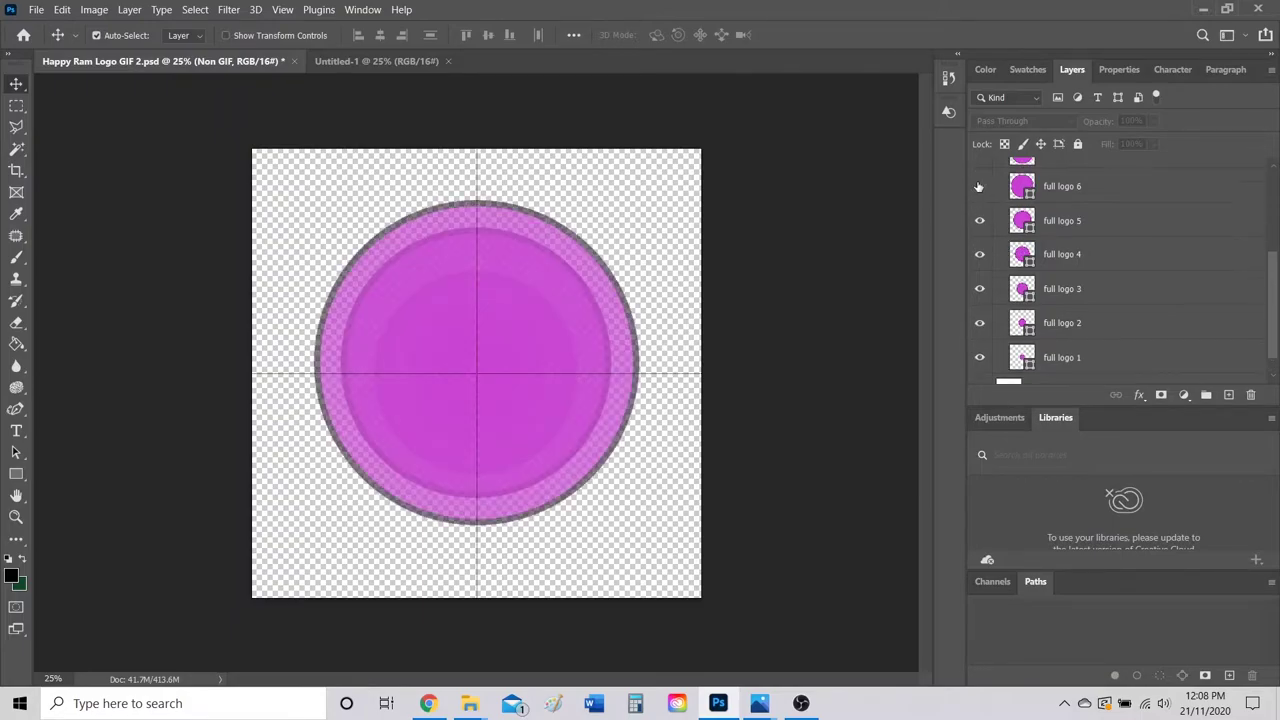
{"action": "left_click", "coordinate": [979, 186]}
Show full logo 7, 9 and 10 to reveal the ram, border and HAPPY RAM text, then collapse GIF
{"action": "scroll", "coordinate": [984, 210], "scroll_direction": "up", "scroll_amount": 3}
{"action": "left_click", "coordinate": [984, 228]}
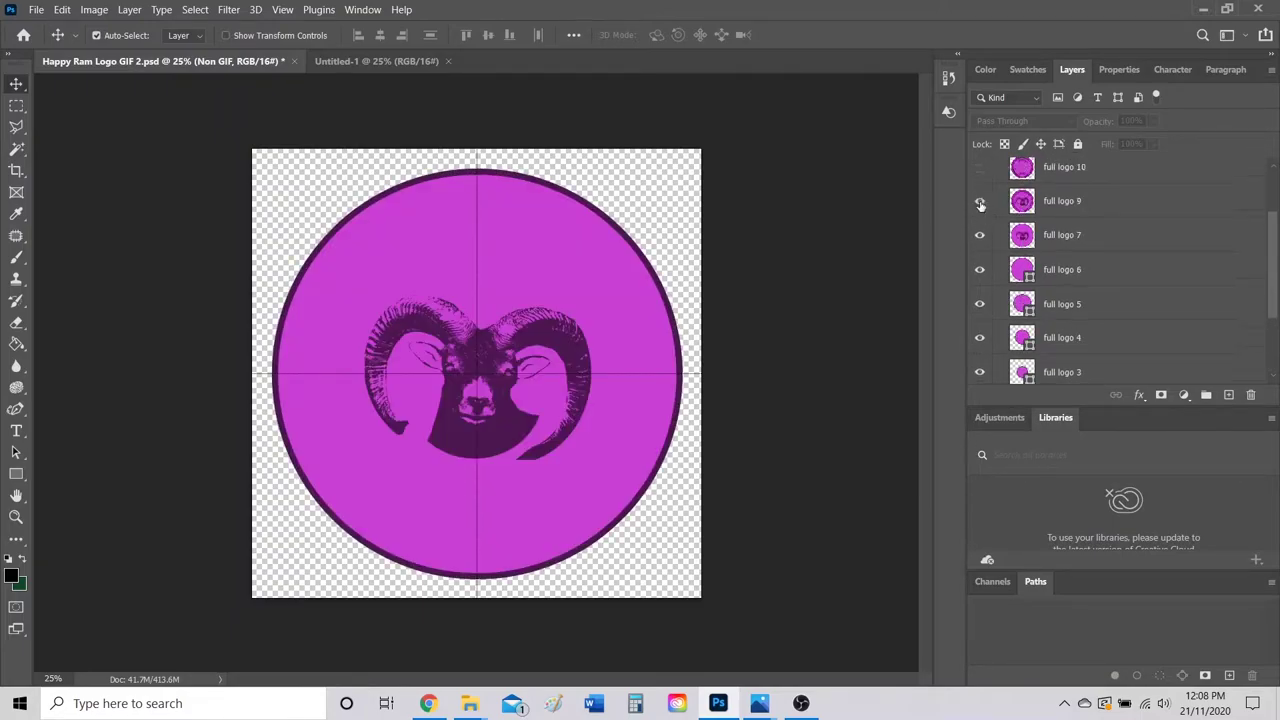
{"action": "left_click", "coordinate": [980, 201]}
{"action": "left_click", "coordinate": [979, 168]}
{"action": "scroll", "coordinate": [990, 200], "scroll_direction": "up", "scroll_amount": 1}
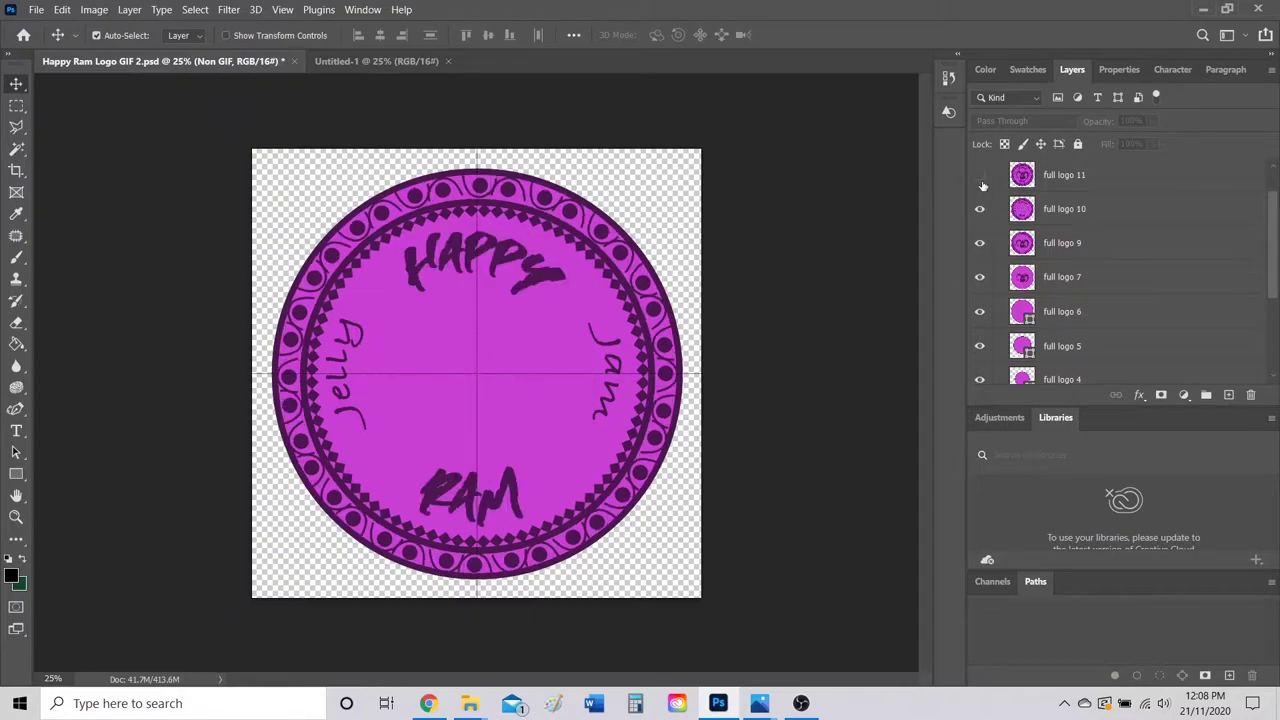
{"action": "scroll", "coordinate": [990, 205], "scroll_direction": "up", "scroll_amount": 1}
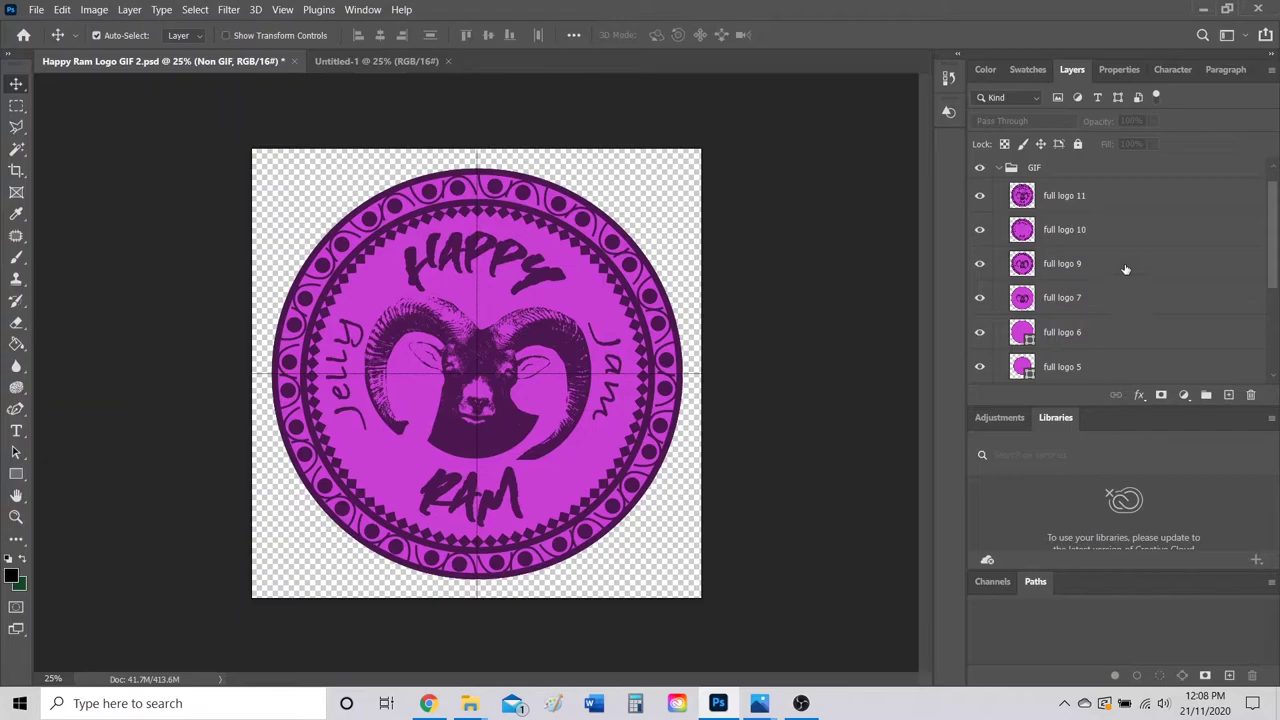
{"action": "scroll", "coordinate": [1126, 270], "scroll_direction": "down", "scroll_amount": 6}
{"action": "scroll", "coordinate": [1100, 255], "scroll_direction": "up", "scroll_amount": 7}
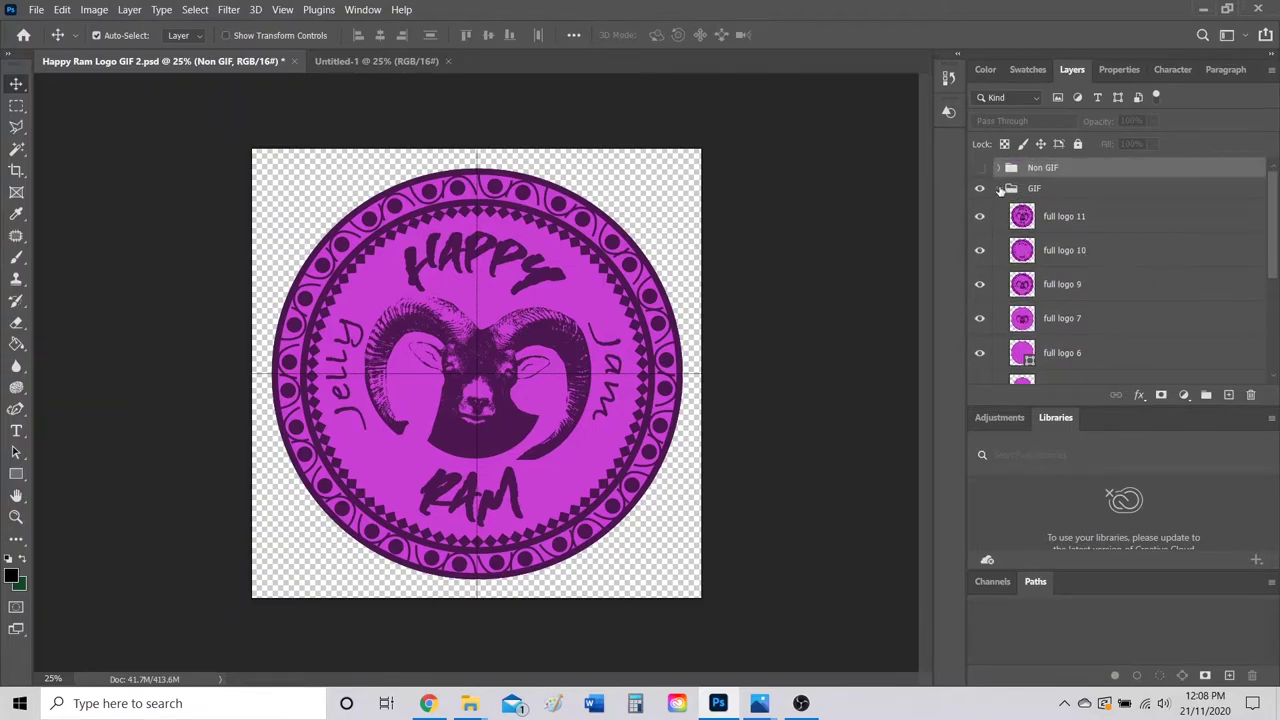
{"action": "left_click", "coordinate": [998, 189]}
Make the Non GIF group visible again and review its layers before collapsing it
{"action": "left_click", "coordinate": [980, 168]}
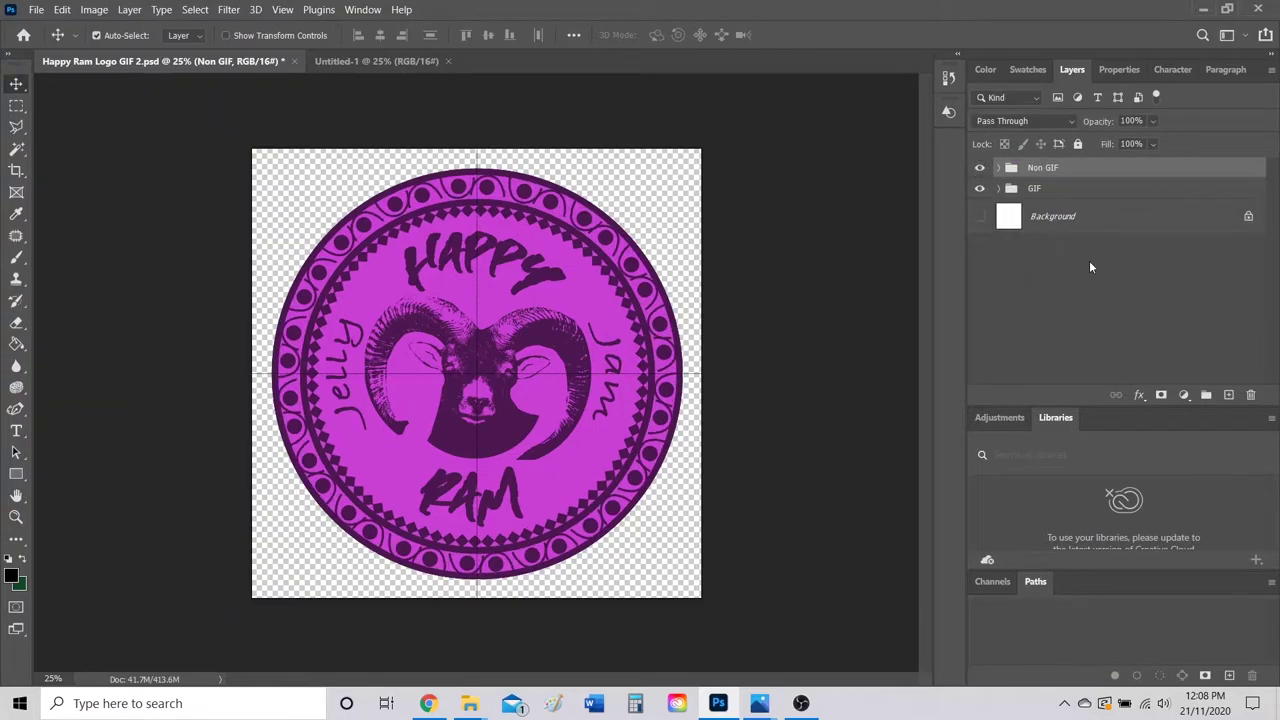
{"action": "left_click", "coordinate": [998, 168]}
{"action": "scroll", "coordinate": [1065, 245], "scroll_direction": "down", "scroll_amount": 5}
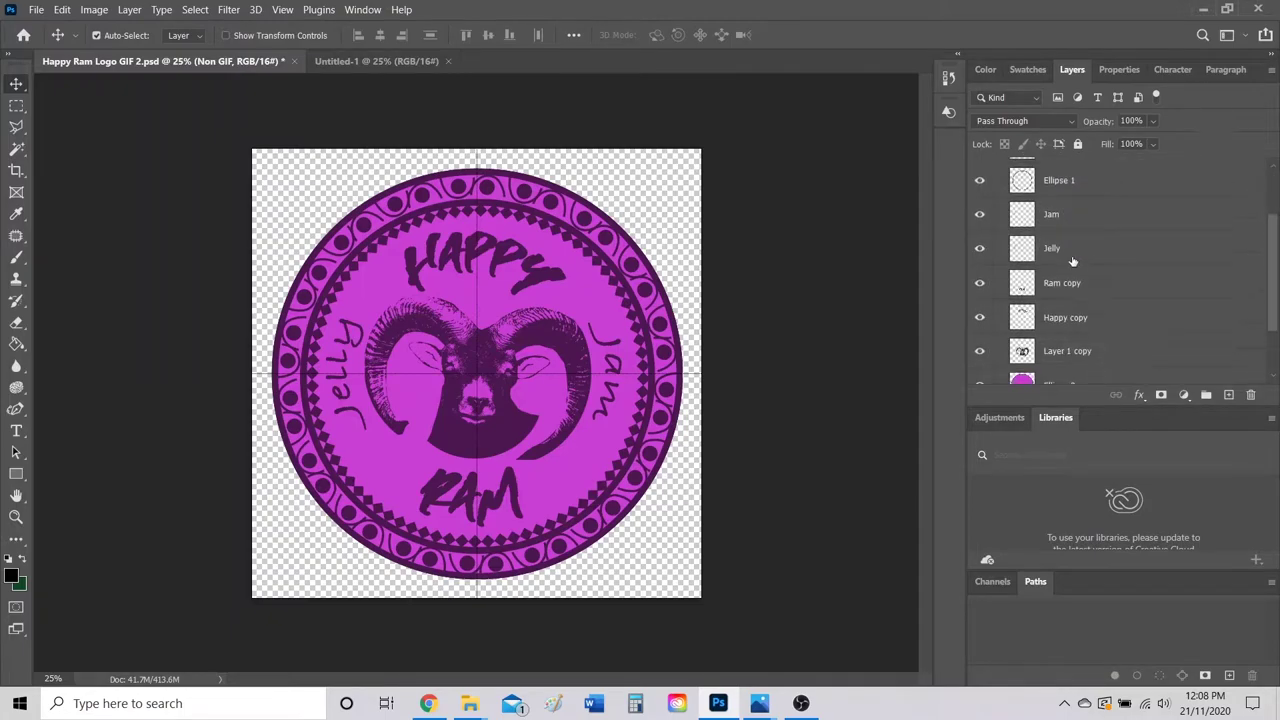
{"action": "scroll", "coordinate": [1030, 210], "scroll_direction": "up", "scroll_amount": 6}
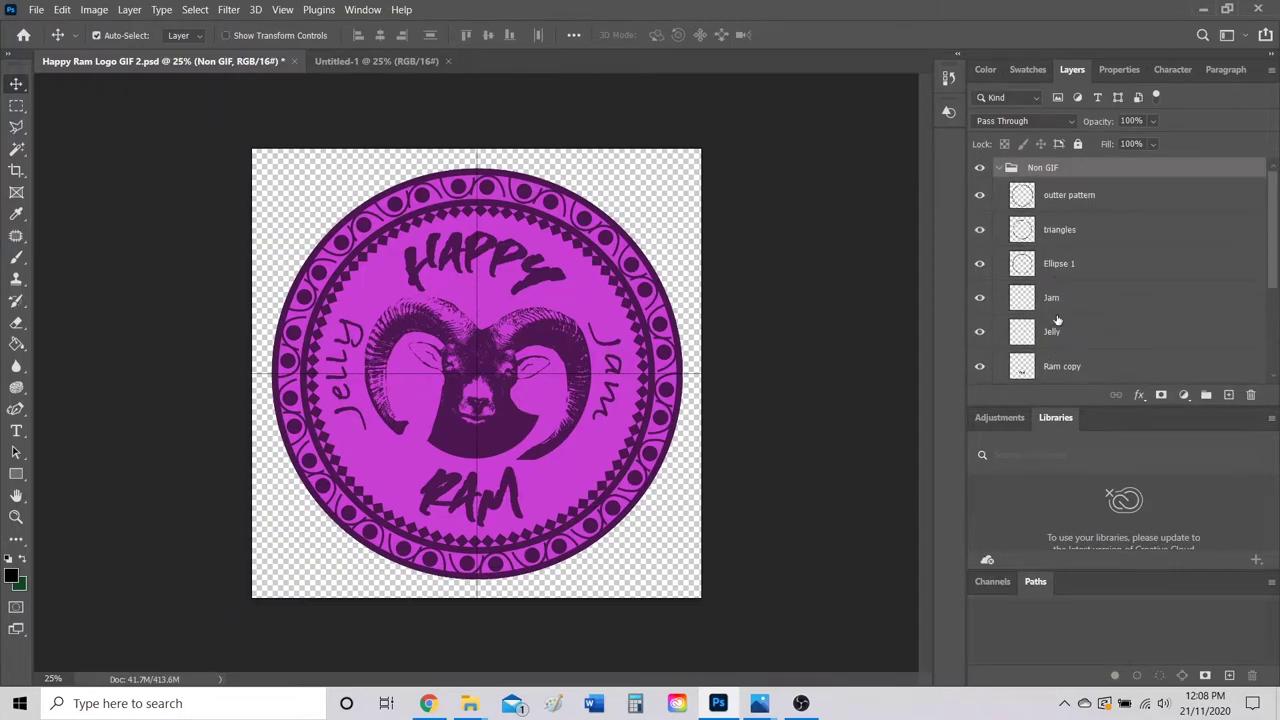
{"action": "left_click", "coordinate": [998, 168]}
Expand the GIF group to review its frame layers, then collapse it
{"action": "left_click", "coordinate": [998, 189]}
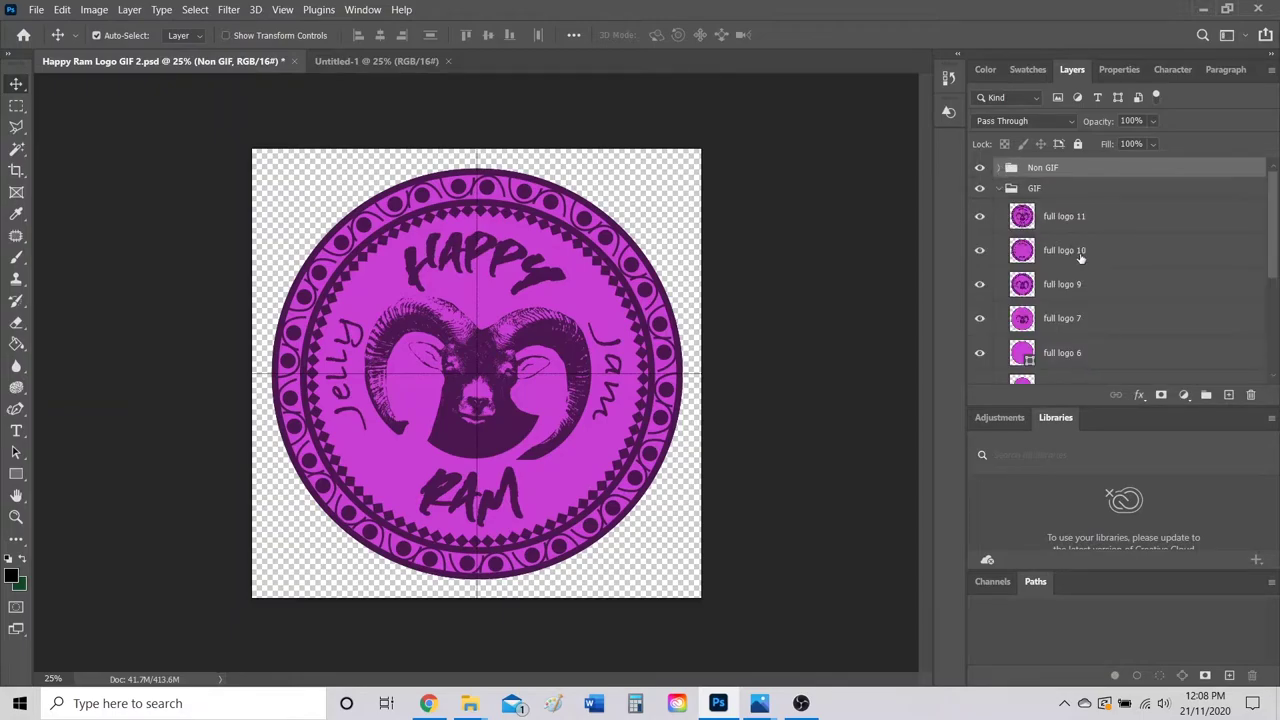
{"action": "scroll", "coordinate": [1070, 265], "scroll_direction": "down", "scroll_amount": 2}
{"action": "scroll", "coordinate": [1071, 300], "scroll_direction": "down", "scroll_amount": 1}
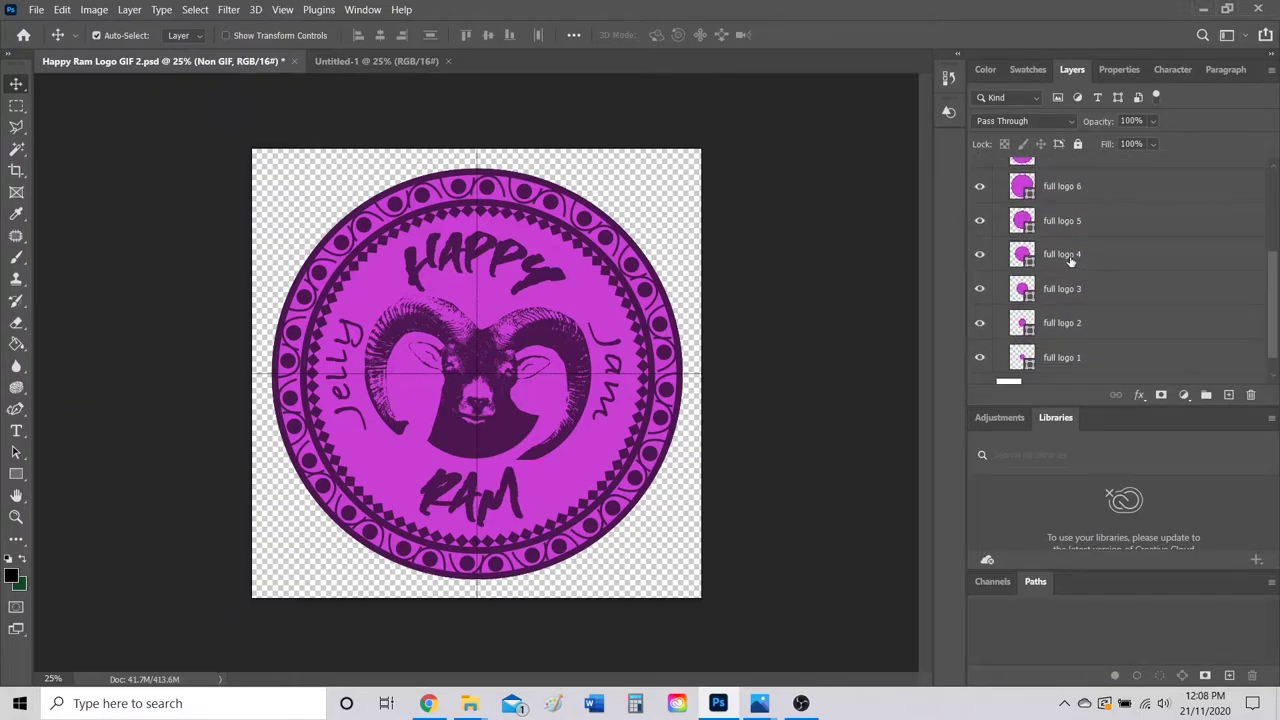
{"action": "scroll", "coordinate": [1070, 259], "scroll_direction": "up", "scroll_amount": 2}
{"action": "scroll", "coordinate": [1060, 245], "scroll_direction": "up", "scroll_amount": 1}
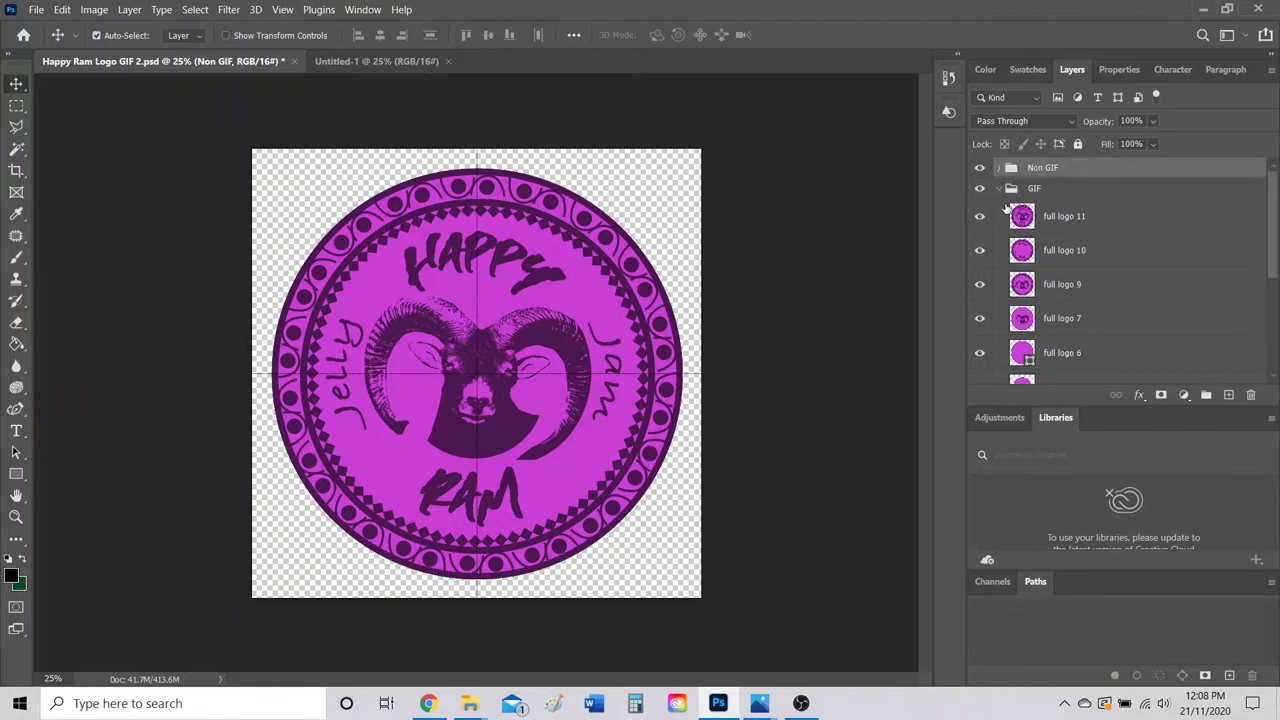
{"action": "left_click", "coordinate": [1000, 189]}
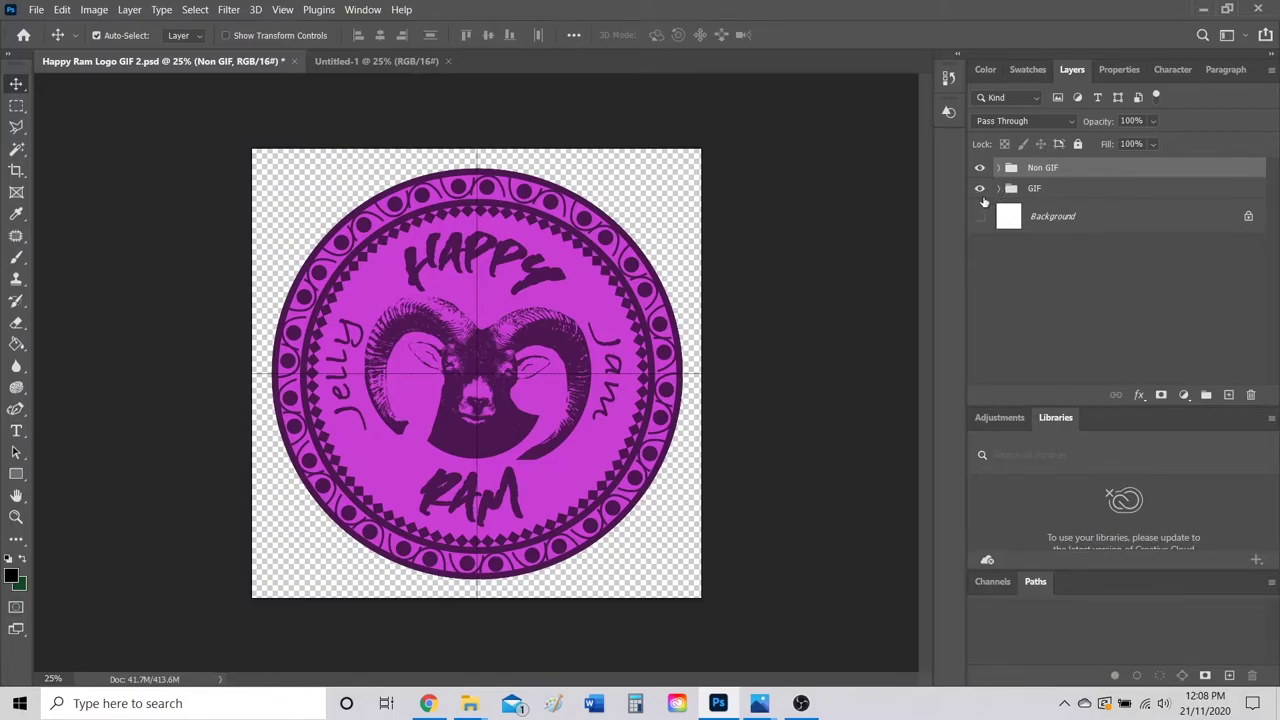
Hide the whole GIF group and expand the Non GIF group's layers
{"action": "left_click", "coordinate": [981, 189]}
{"action": "left_click", "coordinate": [998, 168]}
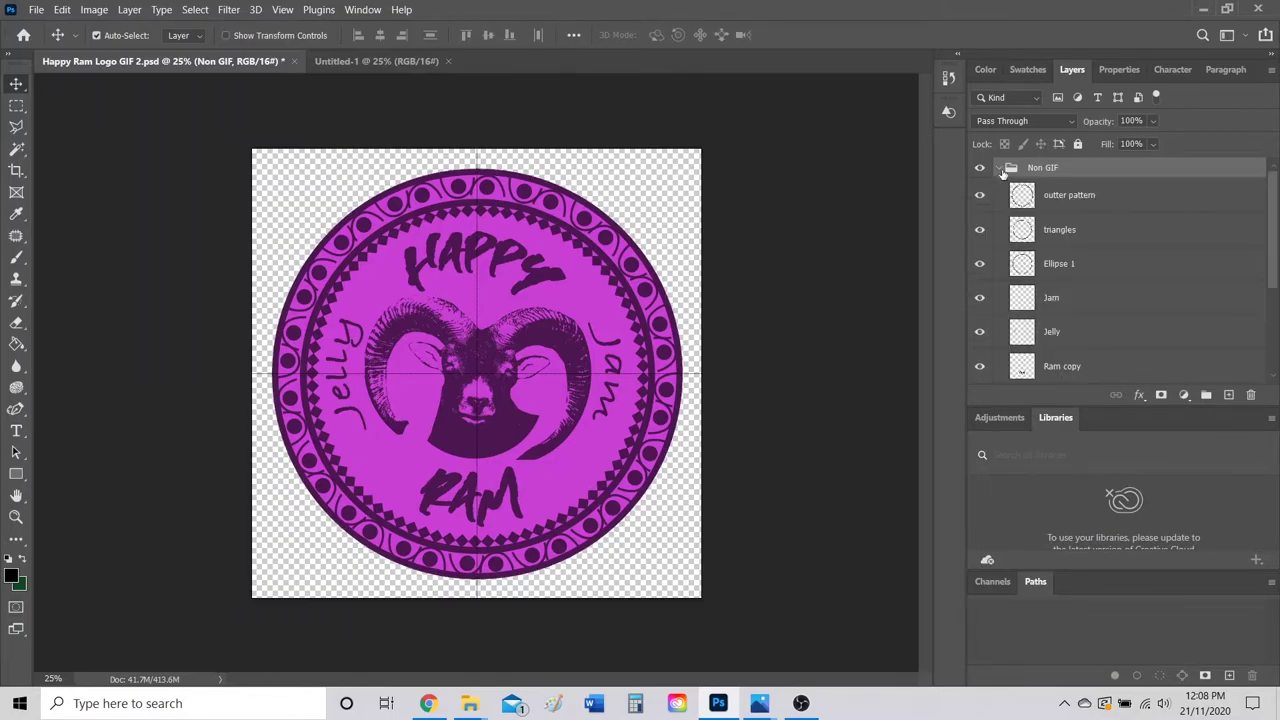
{"action": "scroll", "coordinate": [1060, 238], "scroll_direction": "down", "scroll_amount": 2}
{"action": "scroll", "coordinate": [1030, 210], "scroll_direction": "up", "scroll_amount": 2}
{"action": "scroll", "coordinate": [1092, 262], "scroll_direction": "down", "scroll_amount": 4}
{"action": "scroll", "coordinate": [1092, 266], "scroll_direction": "up", "scroll_amount": 2}
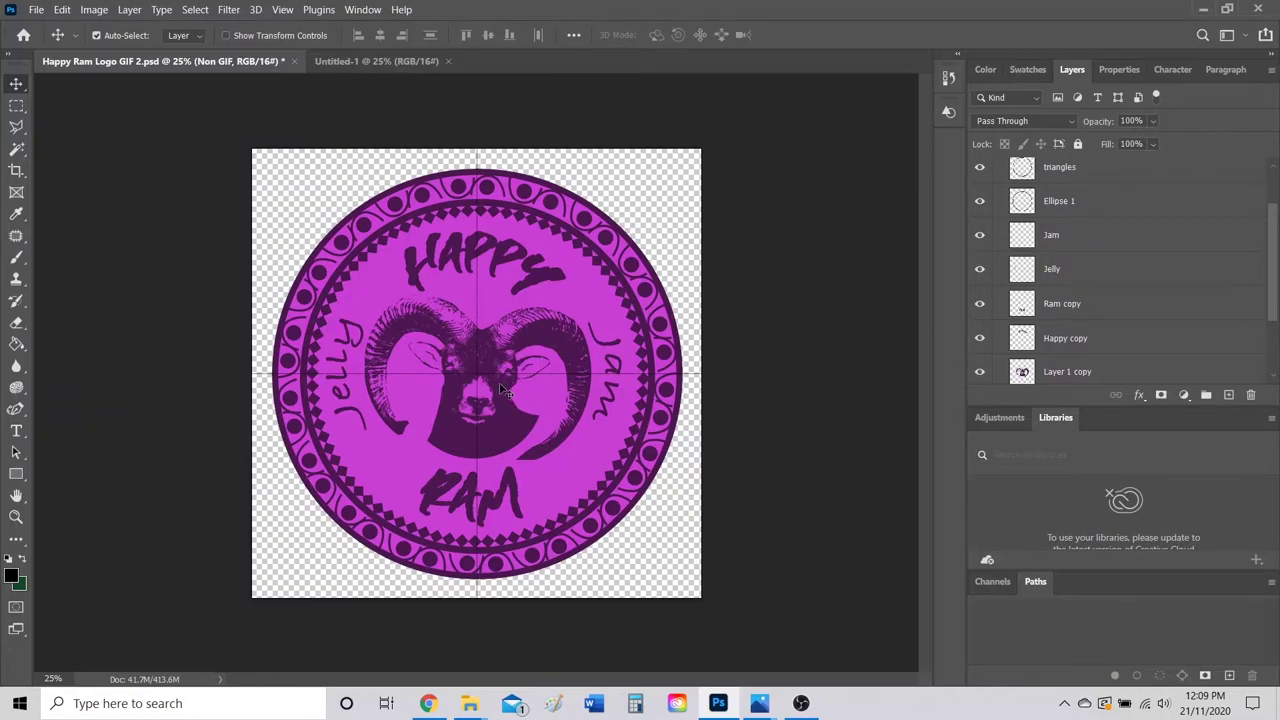
{"action": "scroll", "coordinate": [1026, 327], "scroll_direction": "up", "scroll_amount": 2}
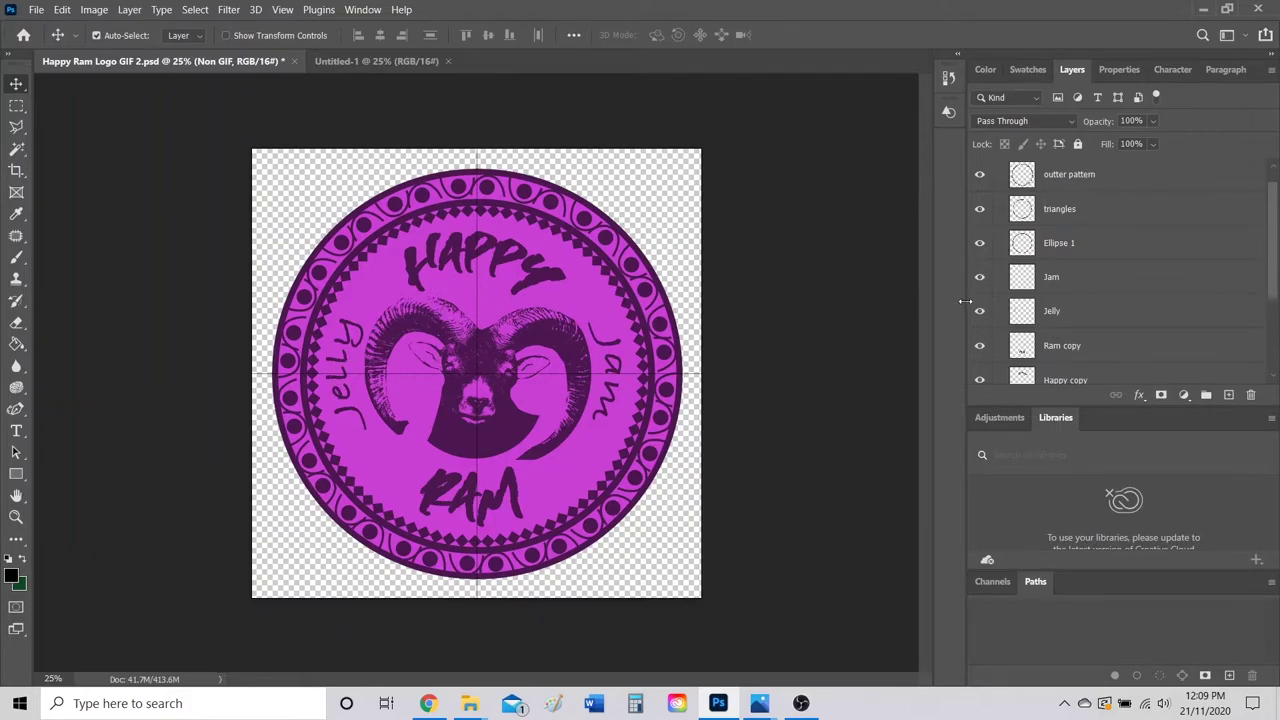
{"action": "scroll", "coordinate": [1022, 313], "scroll_direction": "up", "scroll_amount": 1}
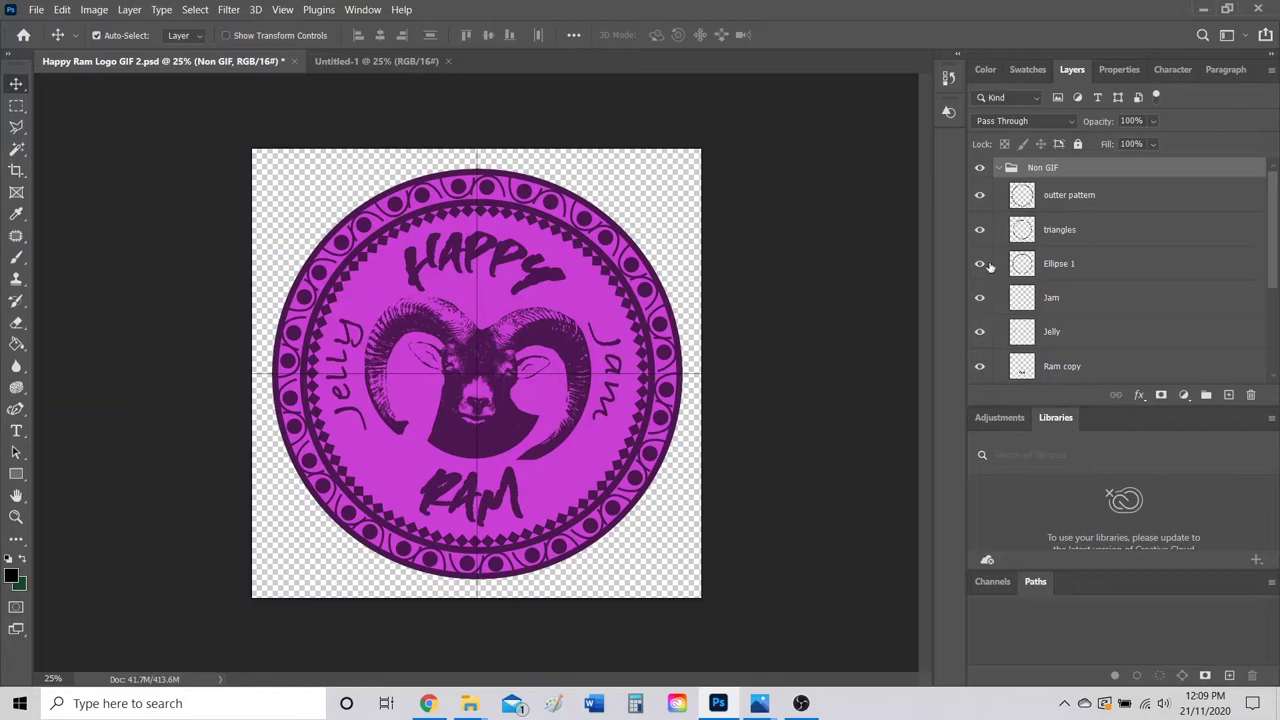
{"action": "scroll", "coordinate": [989, 265], "scroll_direction": "down", "scroll_amount": 2}
Hide the ram head (Layer 1 copy), Happy copy and Ram copy layers
{"action": "left_click", "coordinate": [979, 354]}
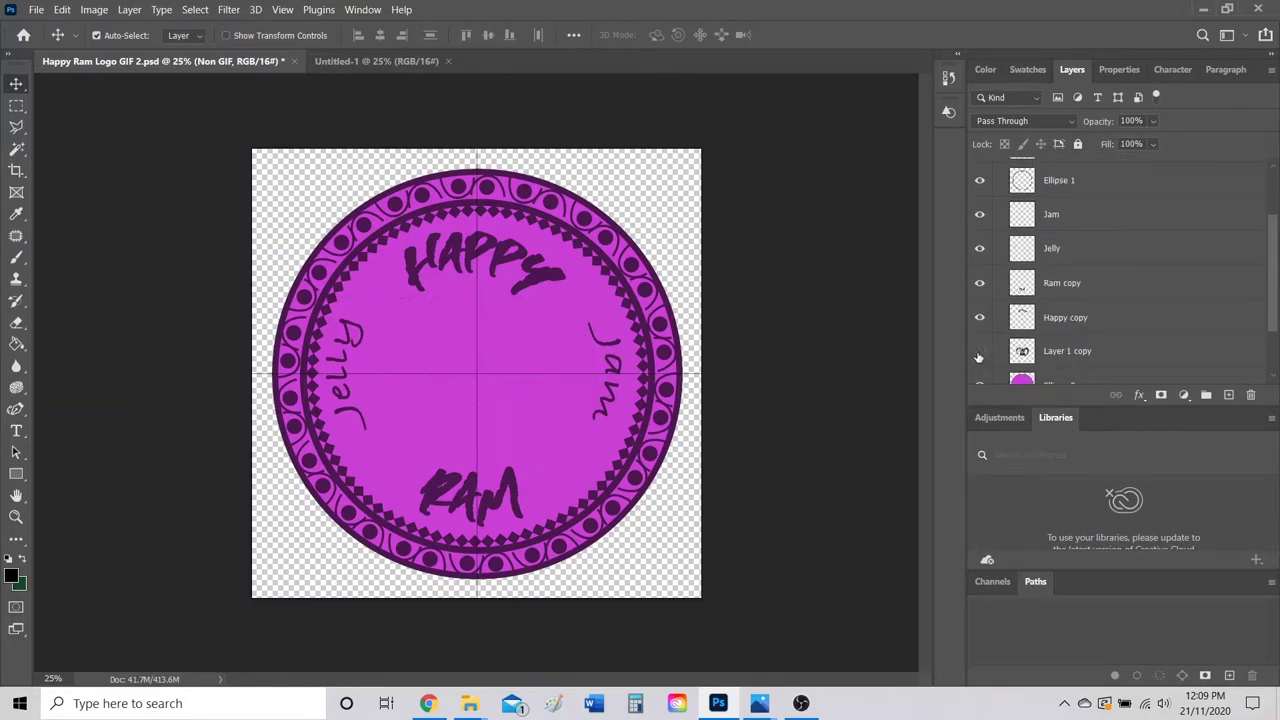
{"action": "scroll", "coordinate": [982, 340], "scroll_direction": "down", "scroll_amount": 1}
{"action": "left_click", "coordinate": [979, 296]}
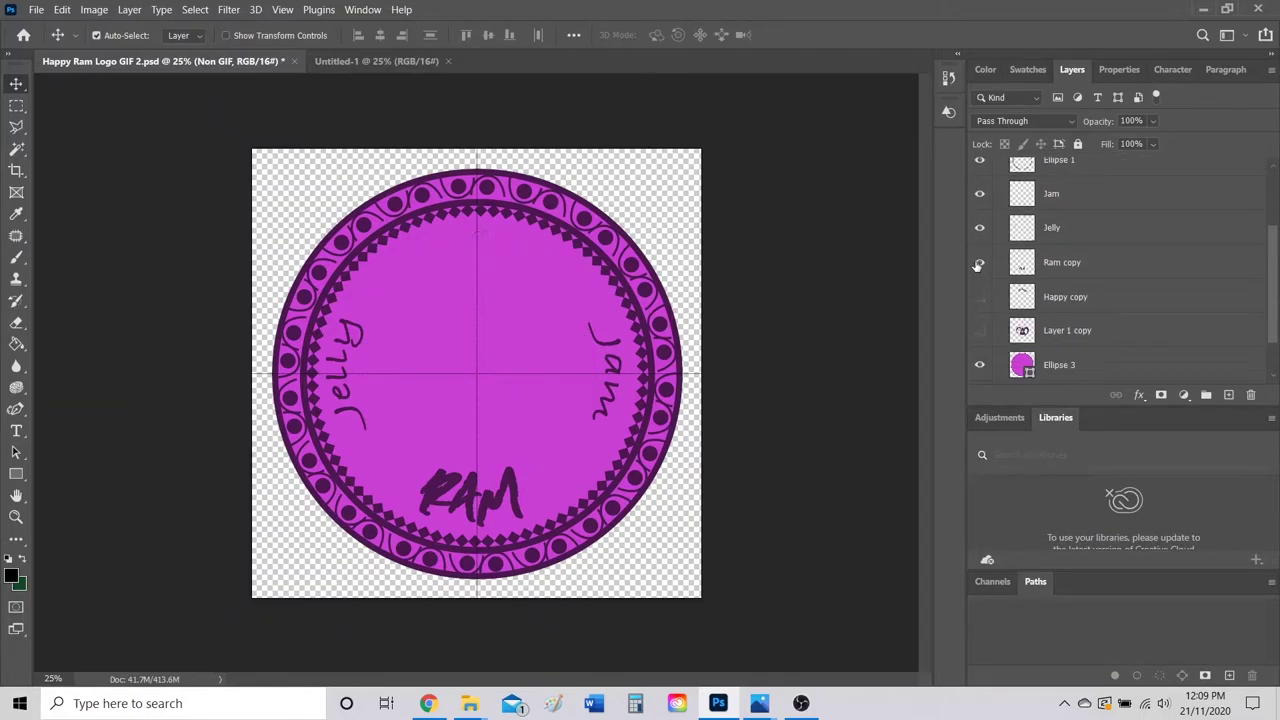
{"action": "left_click", "coordinate": [979, 264]}
{"action": "scroll", "coordinate": [1025, 286], "scroll_direction": "down", "scroll_amount": 2}
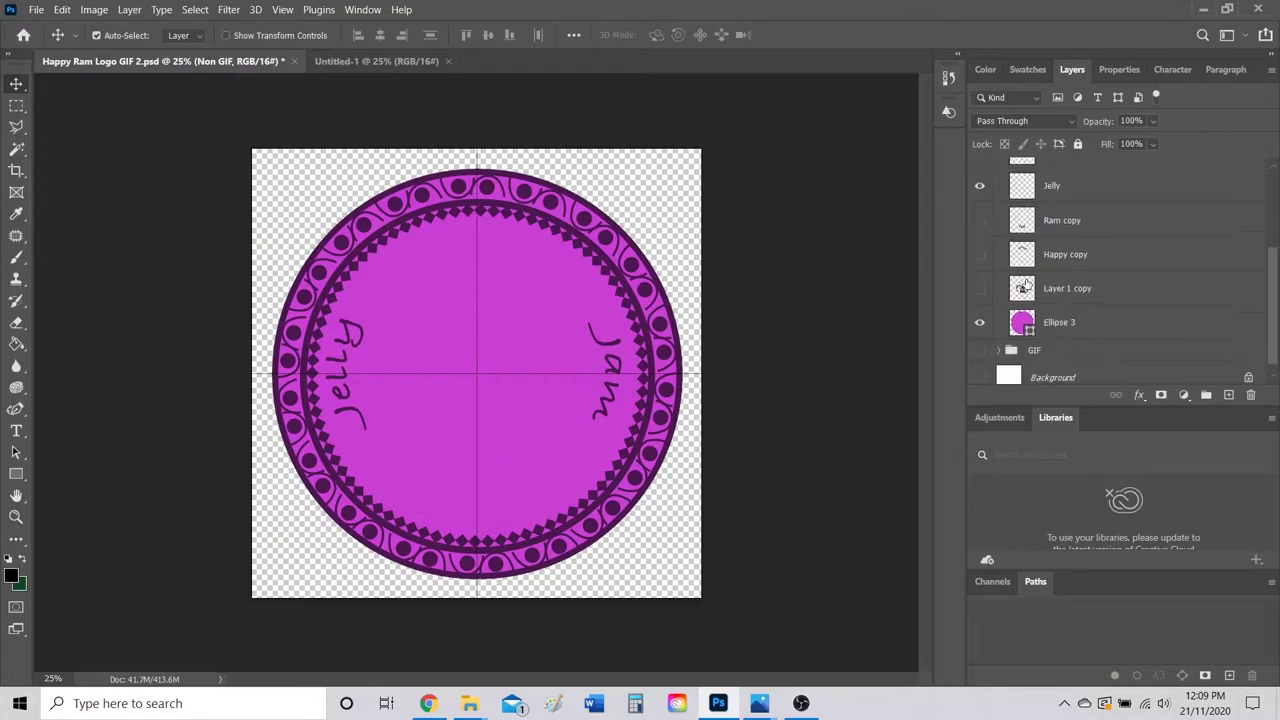
Rotate the triangles layer by about -4.22° with Free Transform and commit
{"action": "scroll", "coordinate": [1034, 283], "scroll_direction": "up", "scroll_amount": 5}
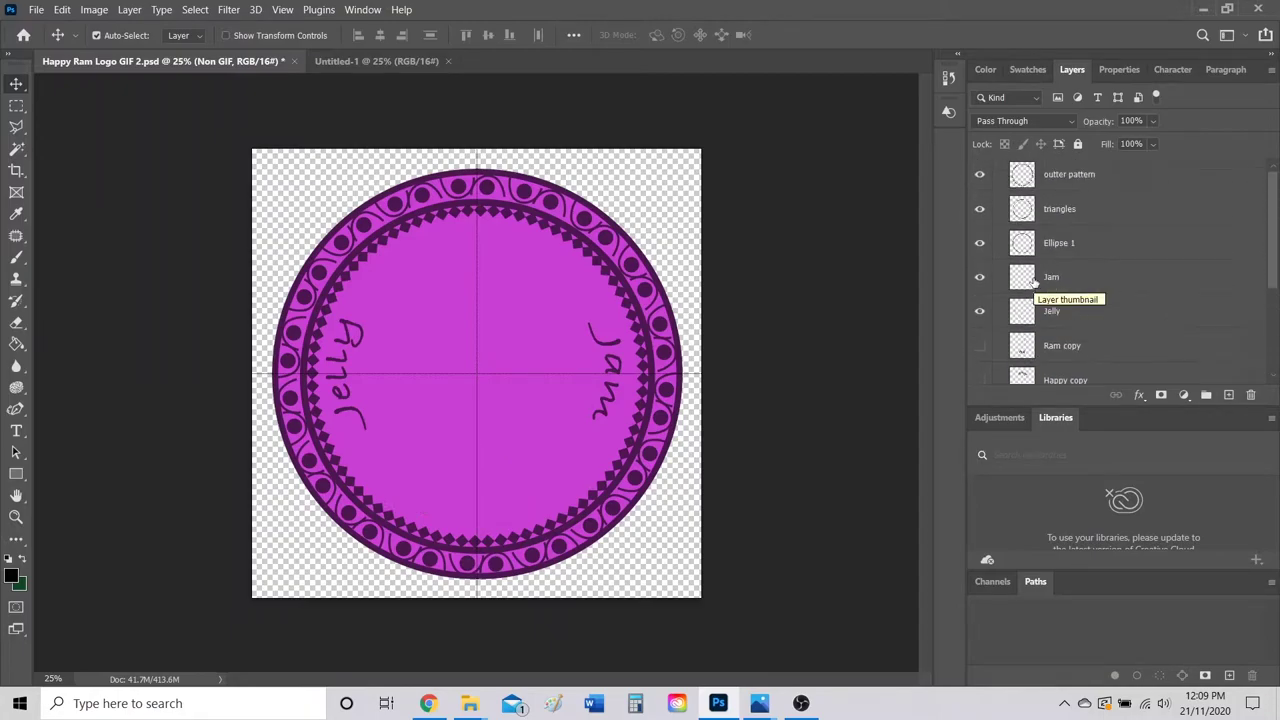
{"action": "left_click", "coordinate": [1066, 231]}
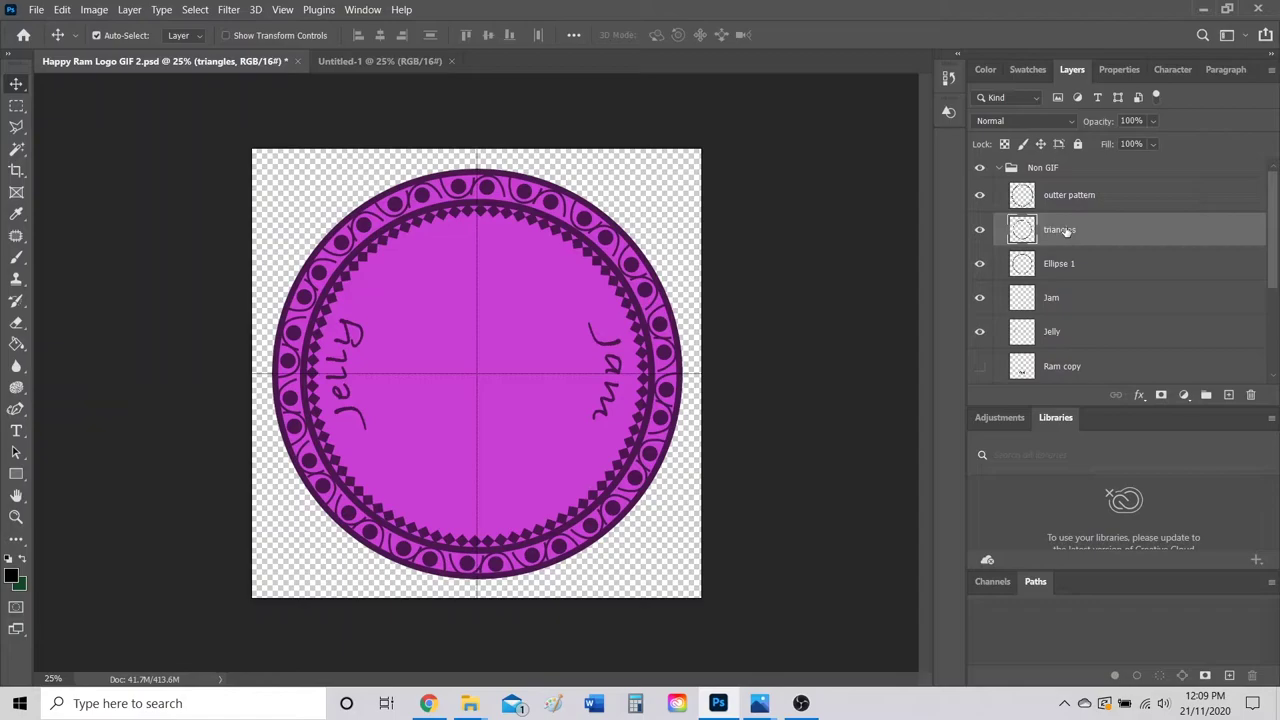
{"action": "key", "text": "ctrl+t"}
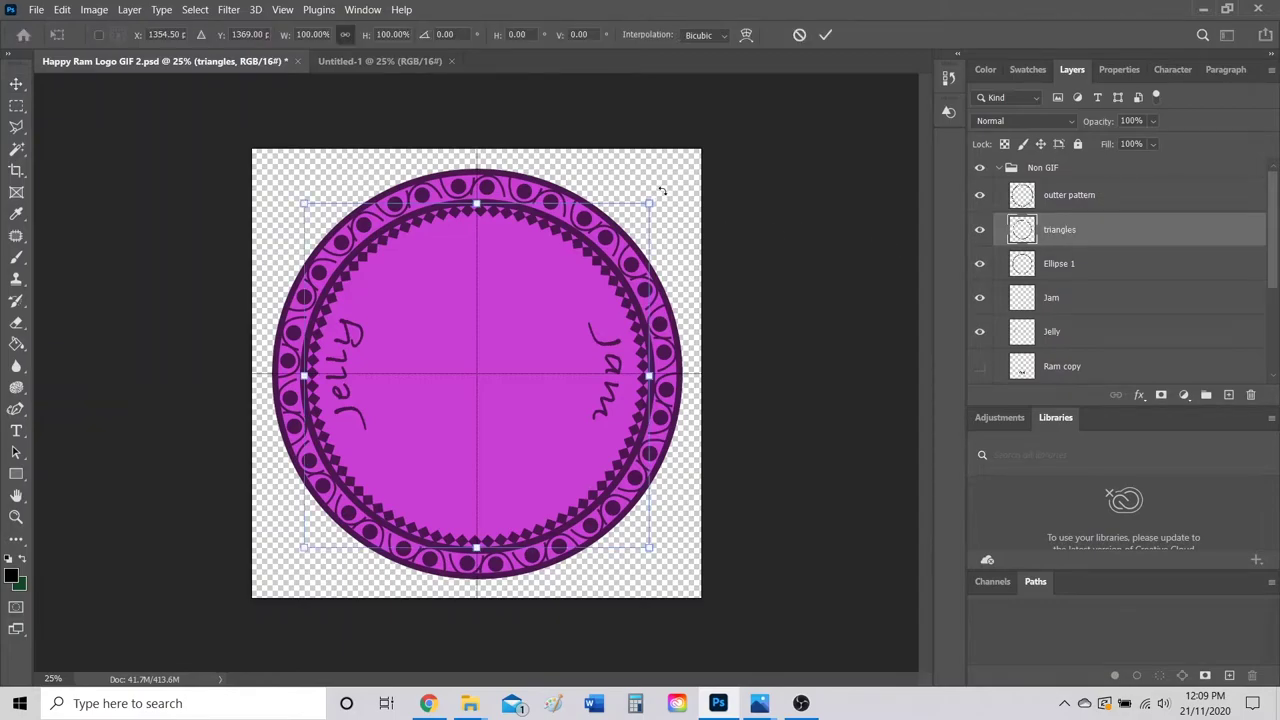
{"action": "left_click_drag", "start_coordinate": [661, 190], "coordinate": [660, 172]}
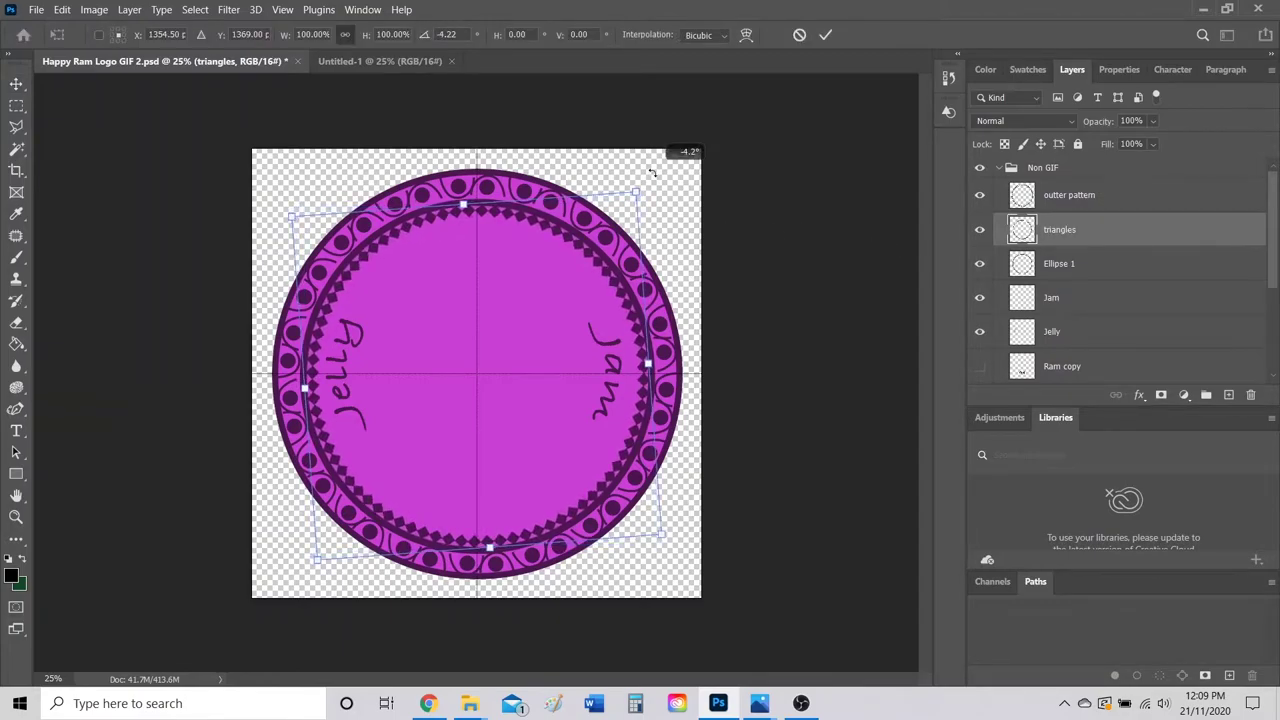
{"action": "left_click", "coordinate": [824, 36]}
Rotate the outter pattern layer by about 2.78° with Free Transform and commit
{"action": "left_click", "coordinate": [1074, 201]}
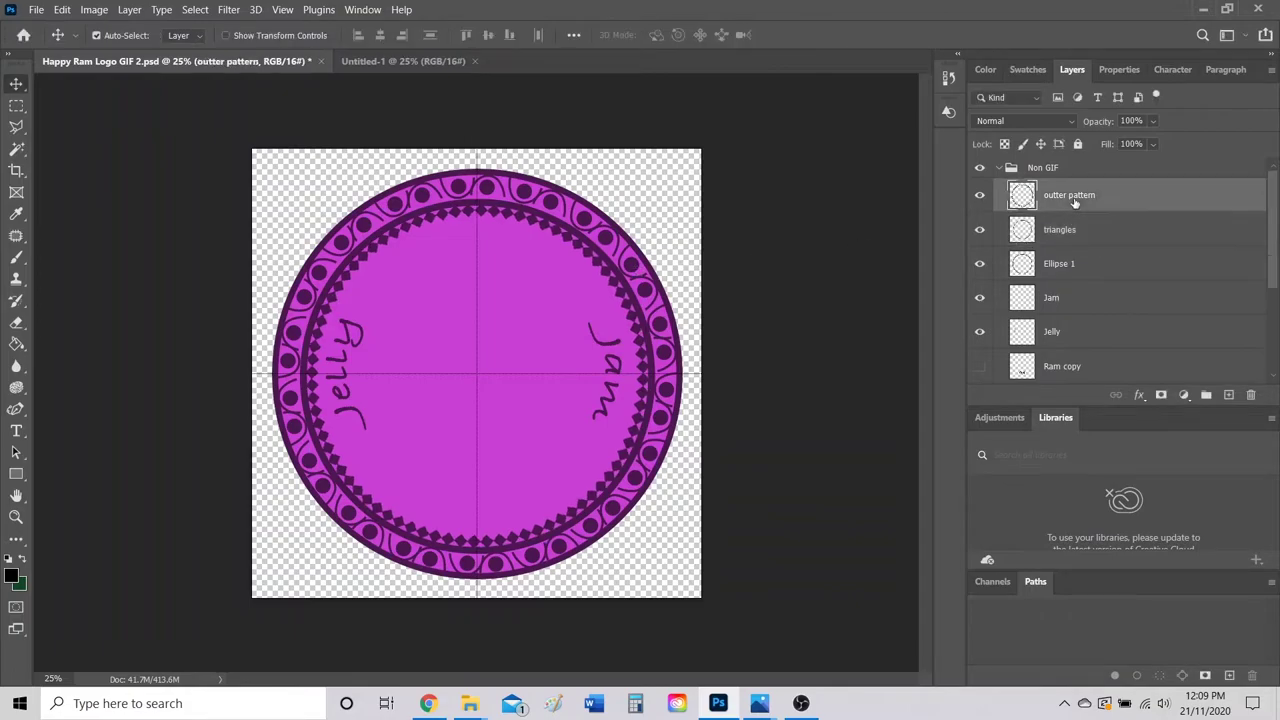
{"action": "key", "text": "ctrl+t"}
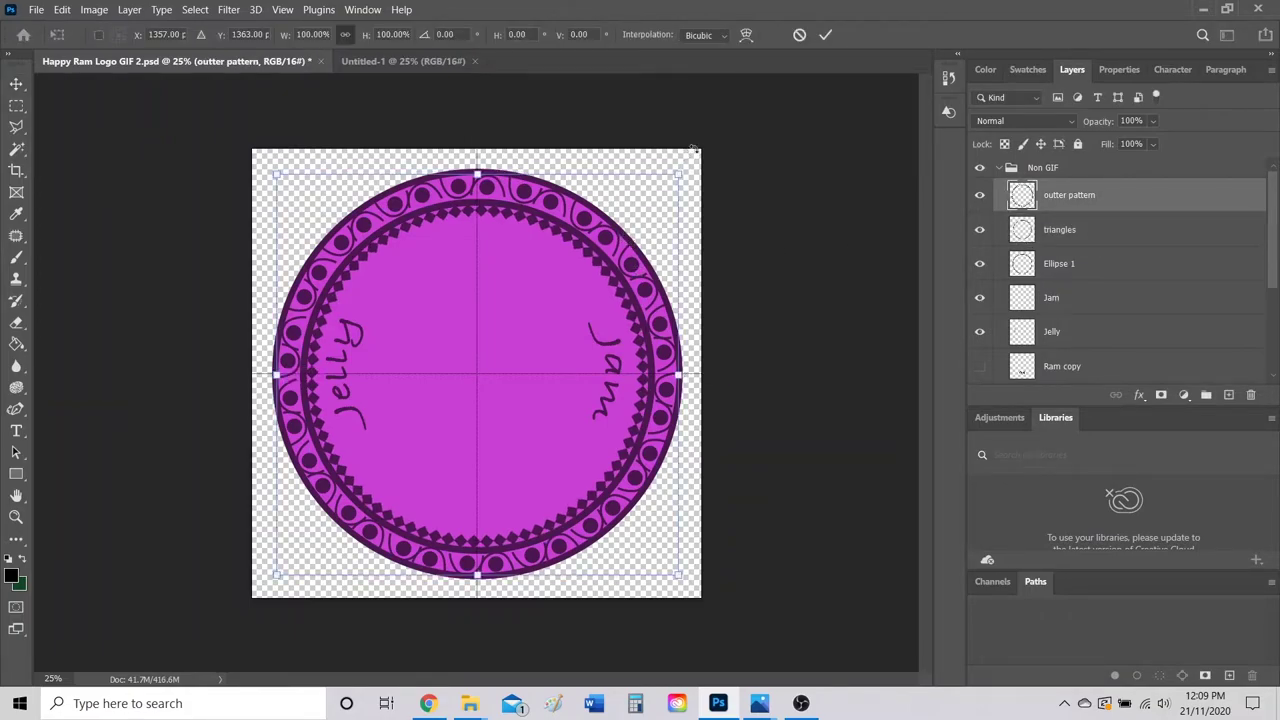
{"action": "left_click_drag", "start_coordinate": [688, 160], "coordinate": [728, 150]}
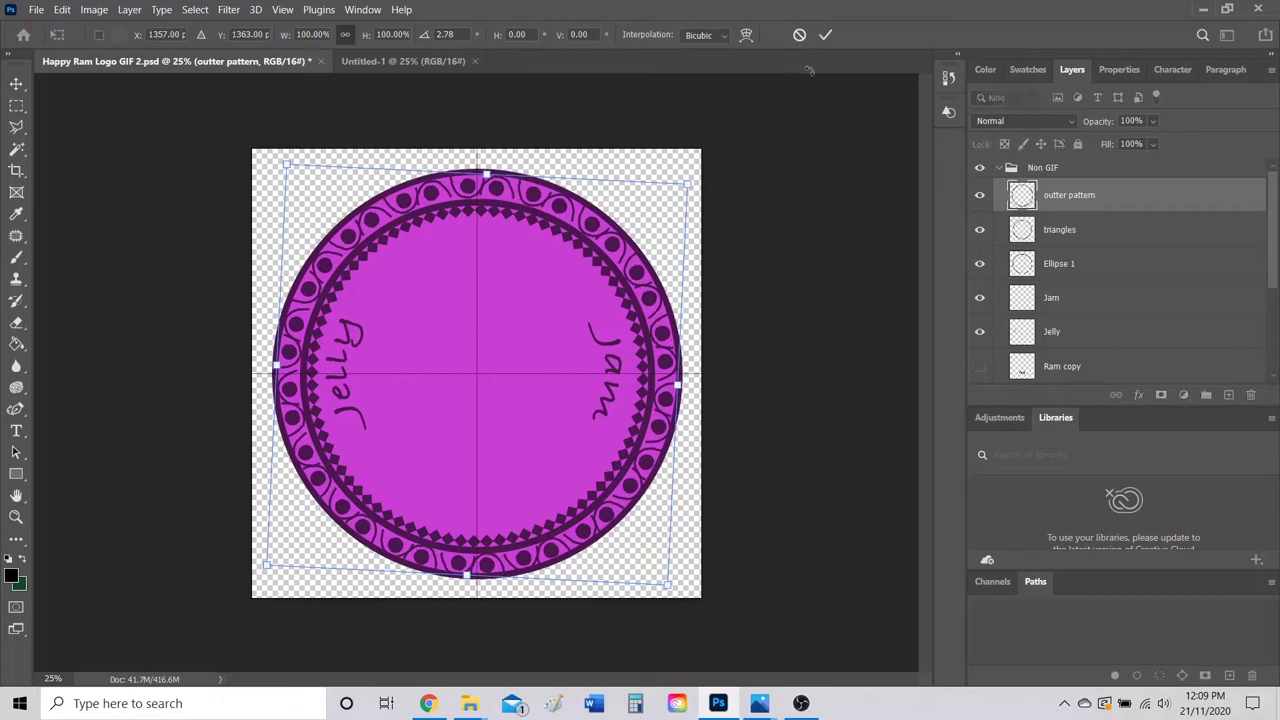
{"action": "left_click", "coordinate": [827, 36]}
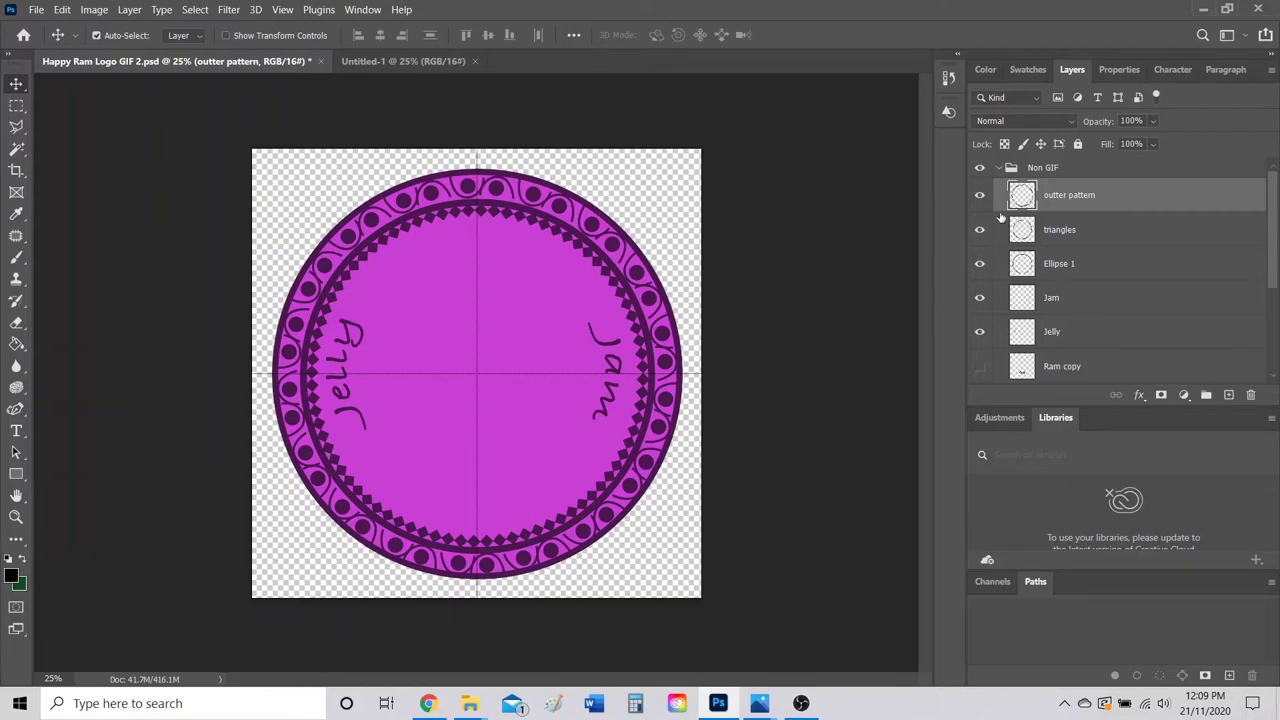
Duplicate the triangles, Ellipse 1, Jam, Jelly and Ellipse 3 border layers together
{"action": "key", "text": "ctrl"}
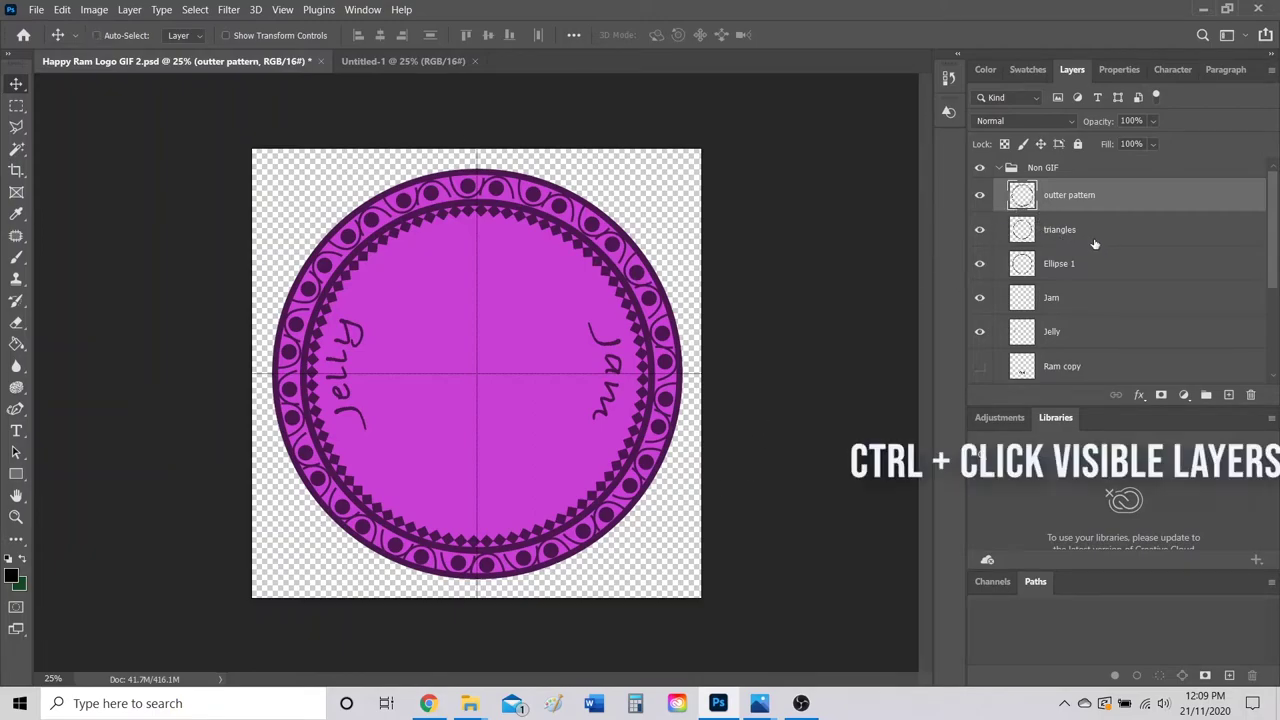
{"action": "left_click", "coordinate": [1076, 232], "text": "ctrl"}
{"action": "left_click", "coordinate": [1070, 264], "text": "ctrl"}
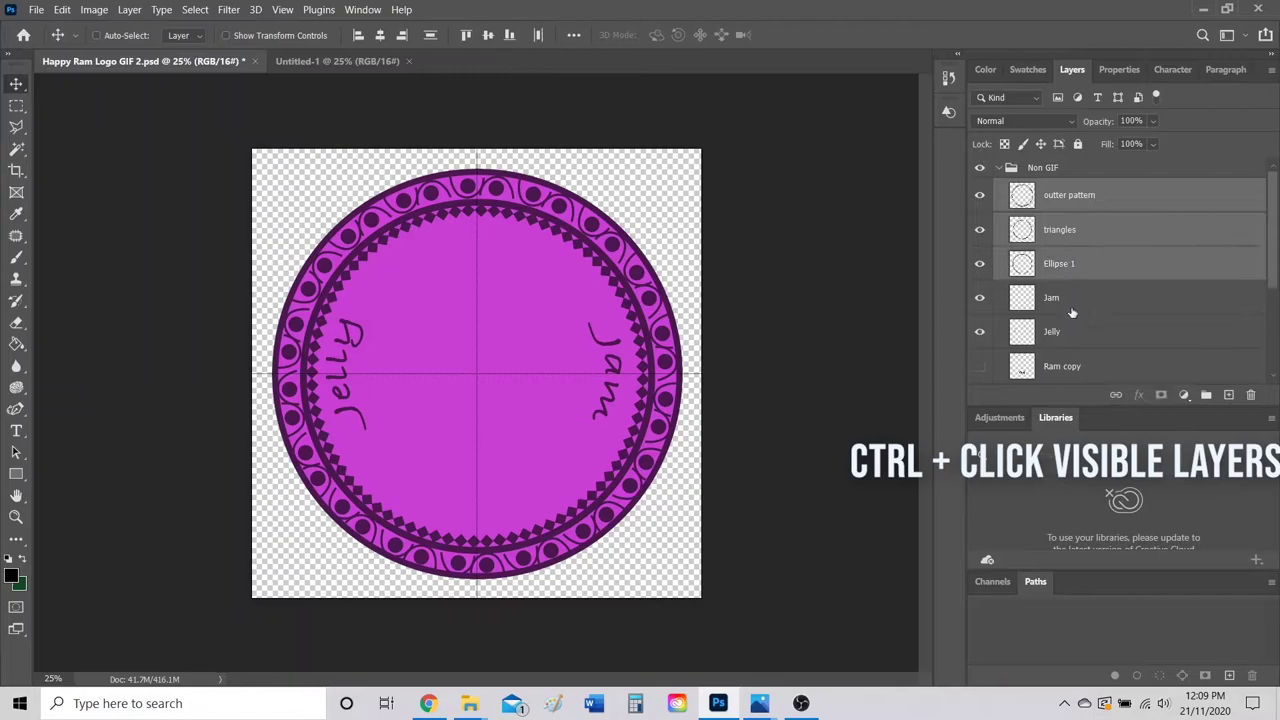
{"action": "left_click", "coordinate": [1068, 298], "text": "ctrl"}
{"action": "left_click", "coordinate": [1066, 332], "text": "ctrl"}
{"action": "scroll", "coordinate": [1070, 340], "scroll_direction": "down", "scroll_amount": 3}
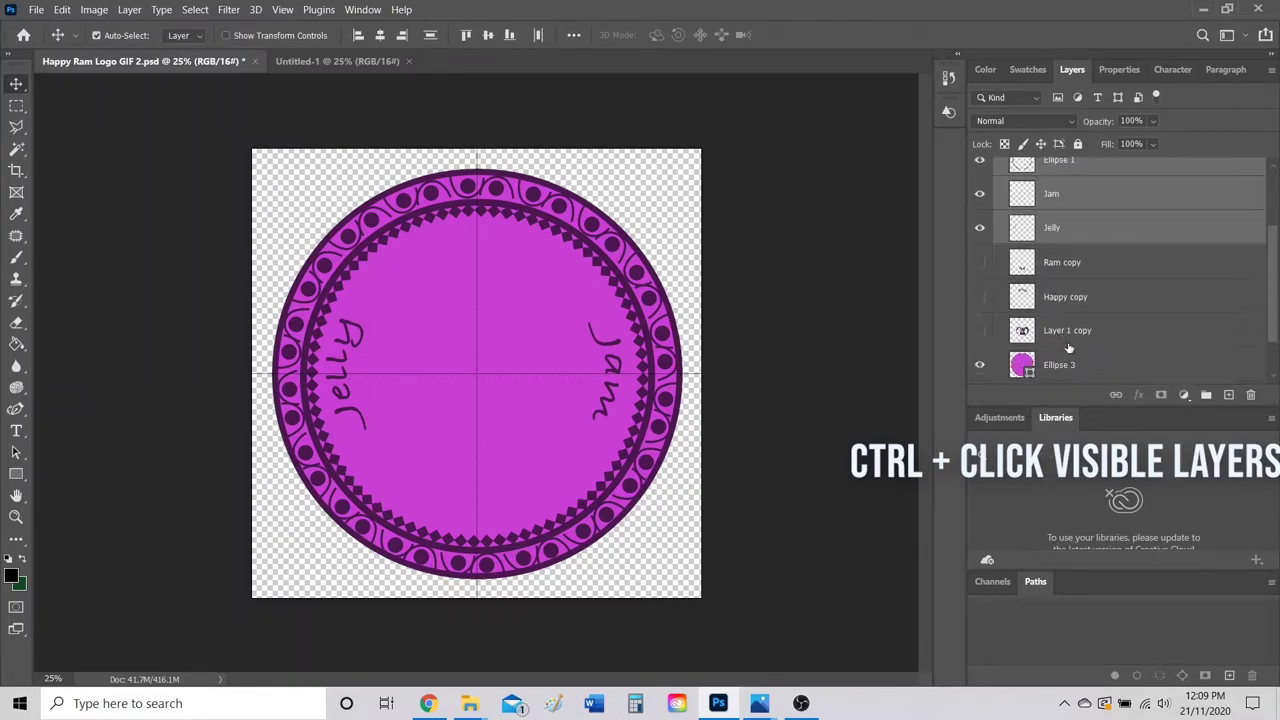
{"action": "left_click", "coordinate": [1066, 364], "text": "ctrl"}
{"action": "scroll", "coordinate": [1066, 364], "scroll_direction": "down", "scroll_amount": 1}
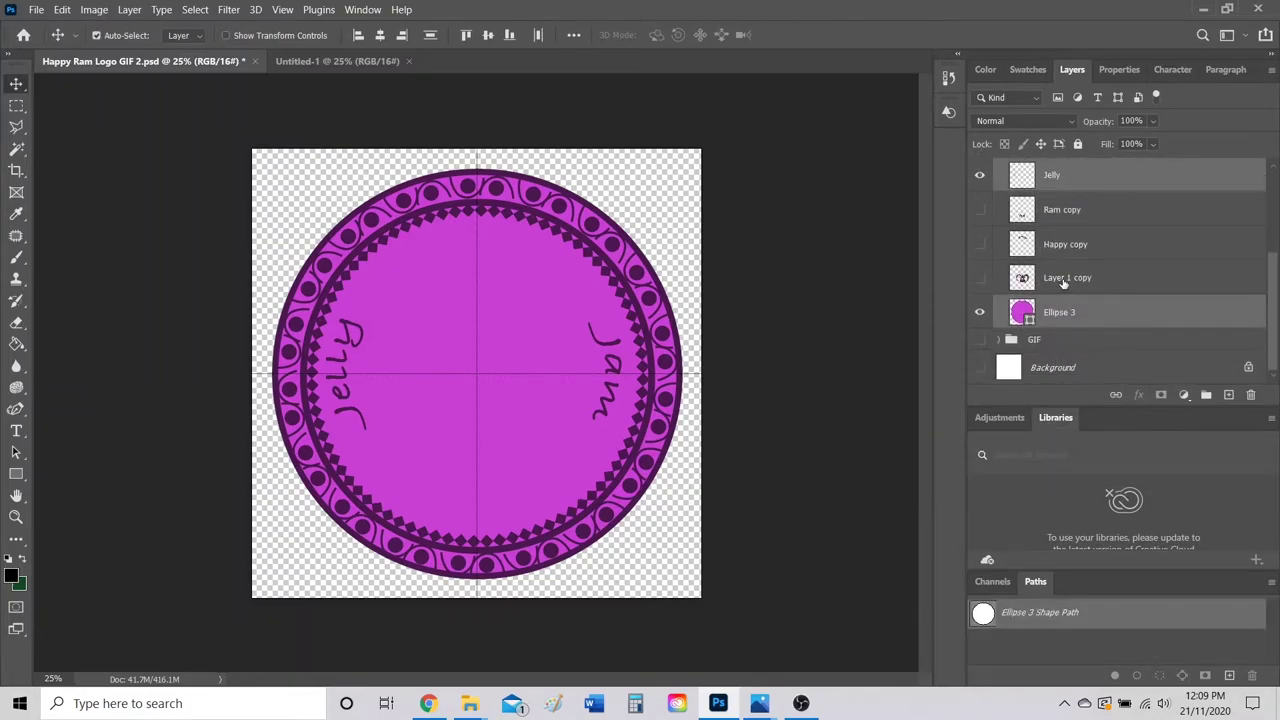
{"action": "scroll", "coordinate": [1066, 215], "scroll_direction": "up", "scroll_amount": 4}
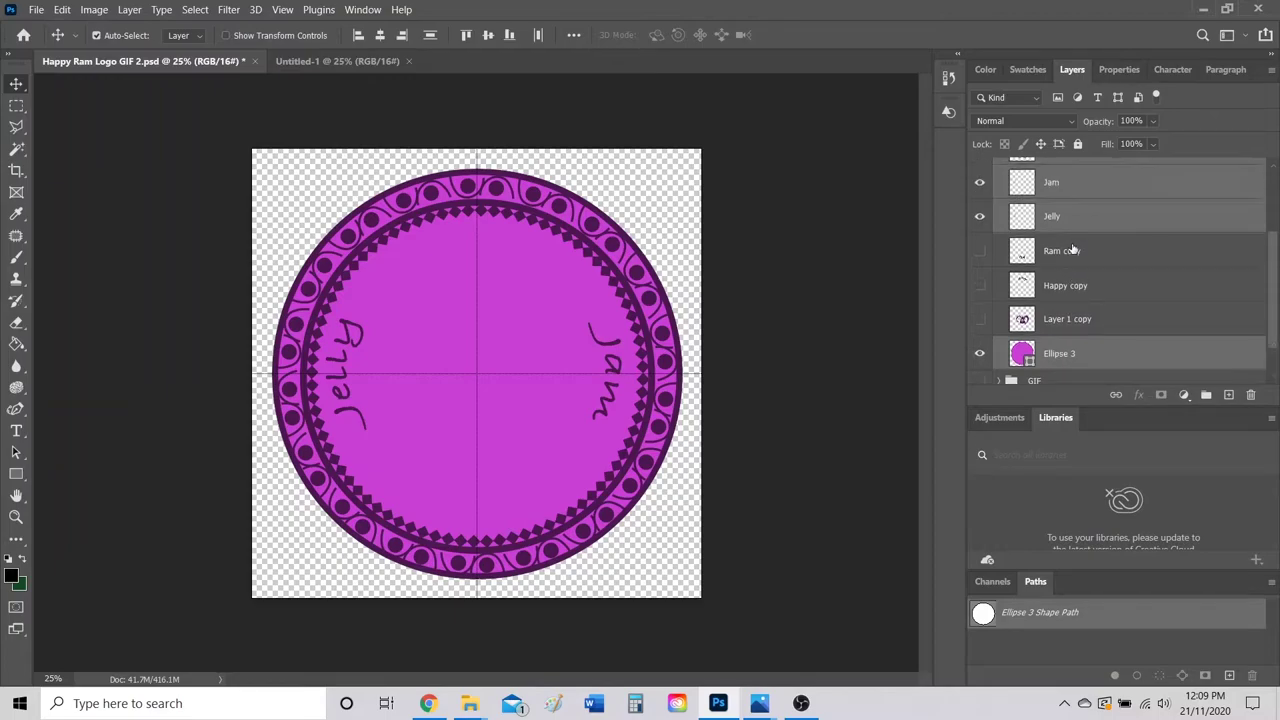
{"action": "right_click", "coordinate": [1066, 230]}
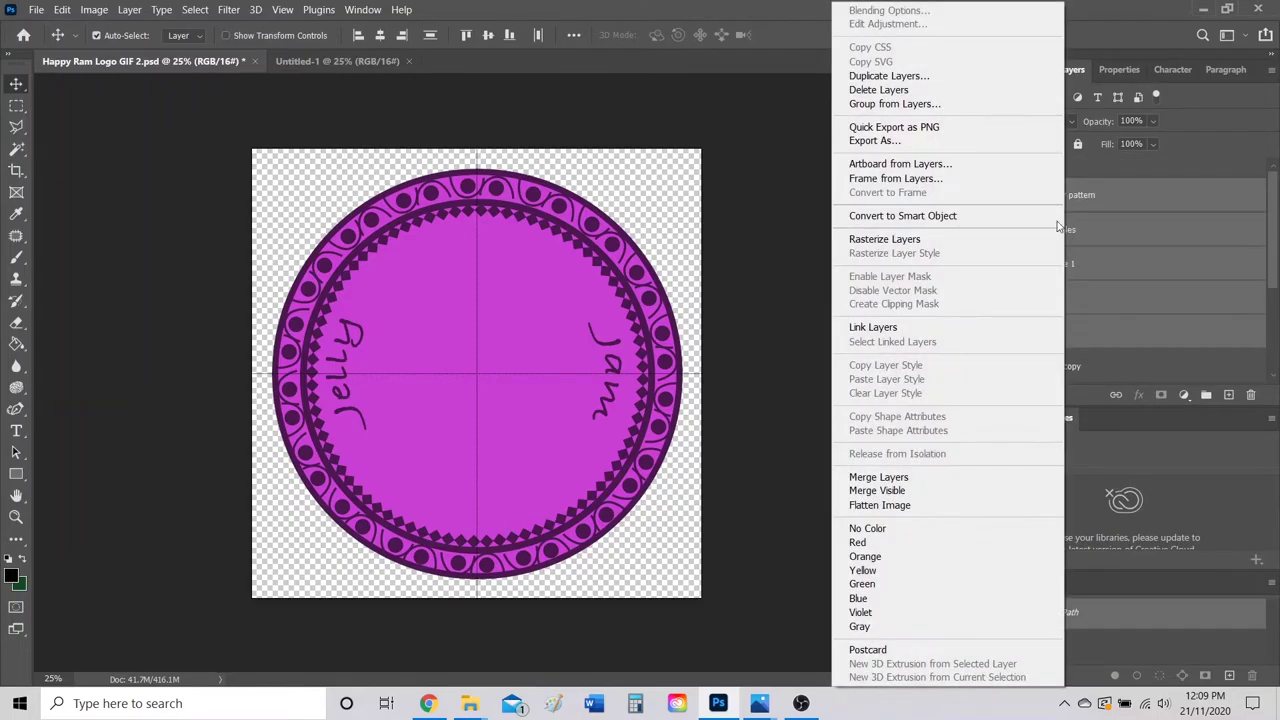
{"action": "left_click", "coordinate": [962, 78]}
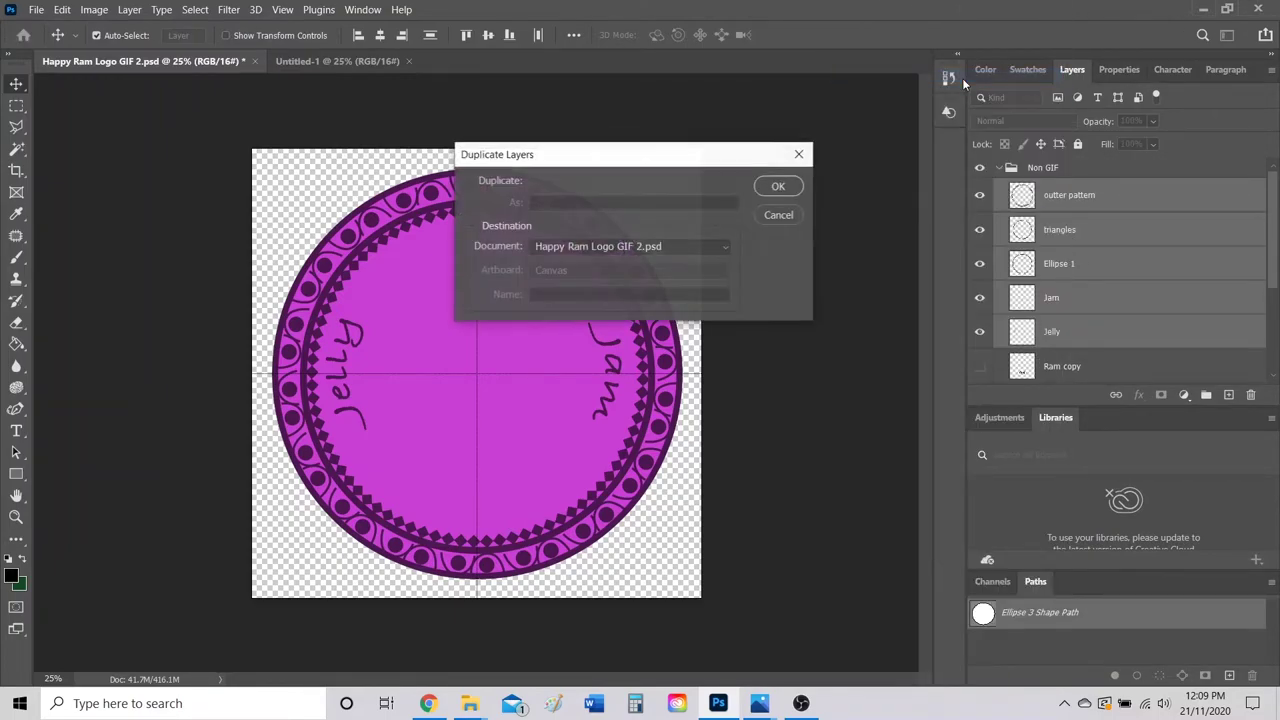
{"action": "left_click", "coordinate": [772, 188]}
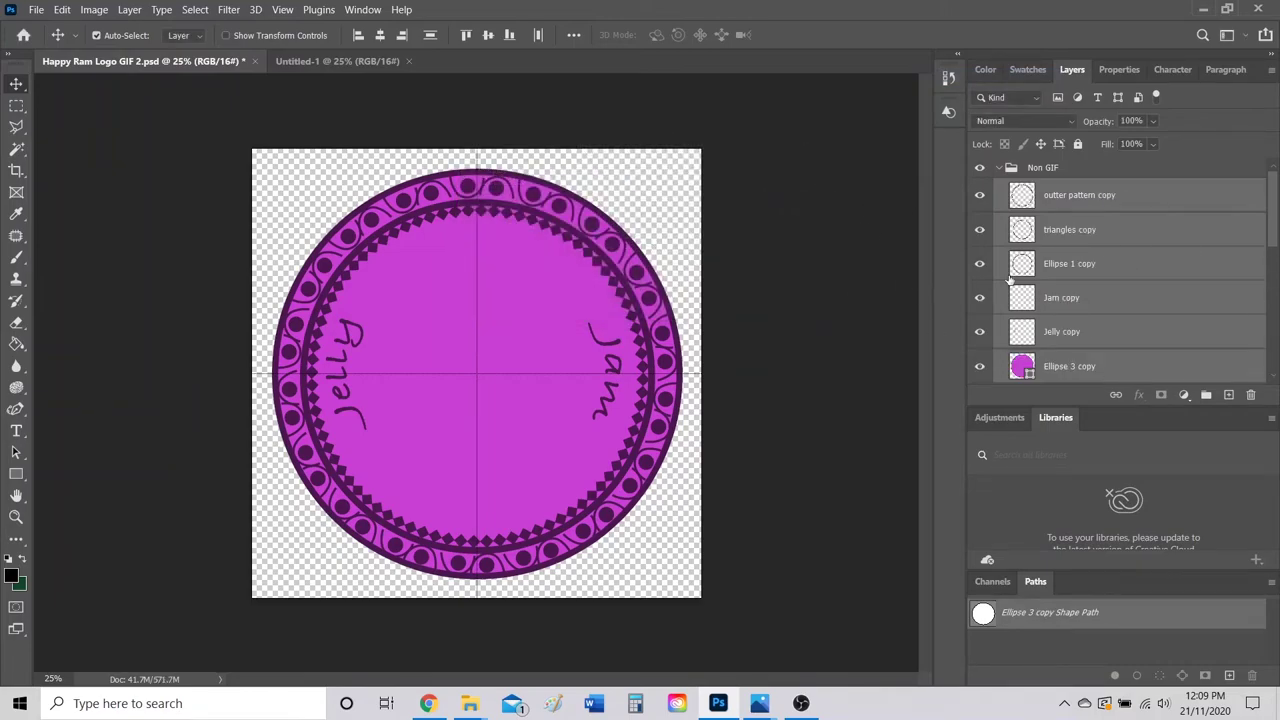
Merge the duplicated layers into a single outter pattern copy layer
{"action": "scroll", "coordinate": [1060, 280], "scroll_direction": "down", "scroll_amount": 2}
{"action": "scroll", "coordinate": [1085, 300], "scroll_direction": "up", "scroll_amount": 2}
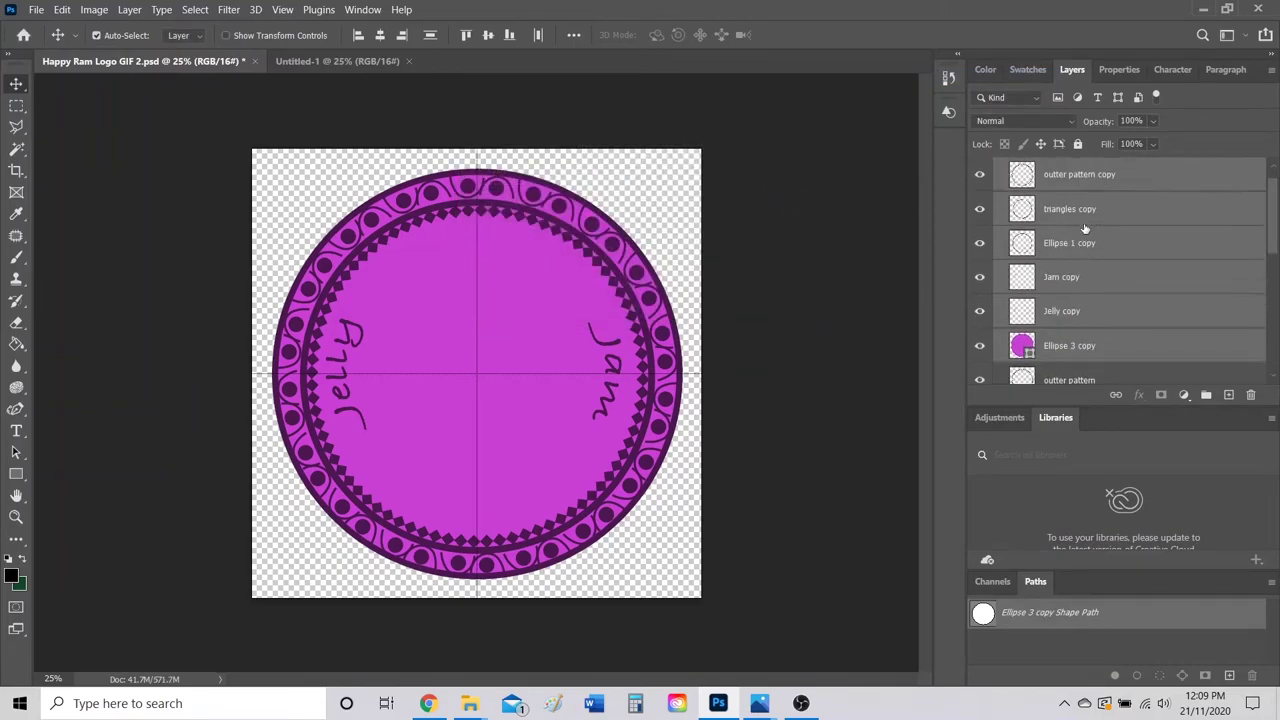
{"action": "scroll", "coordinate": [1075, 255], "scroll_direction": "down", "scroll_amount": 2}
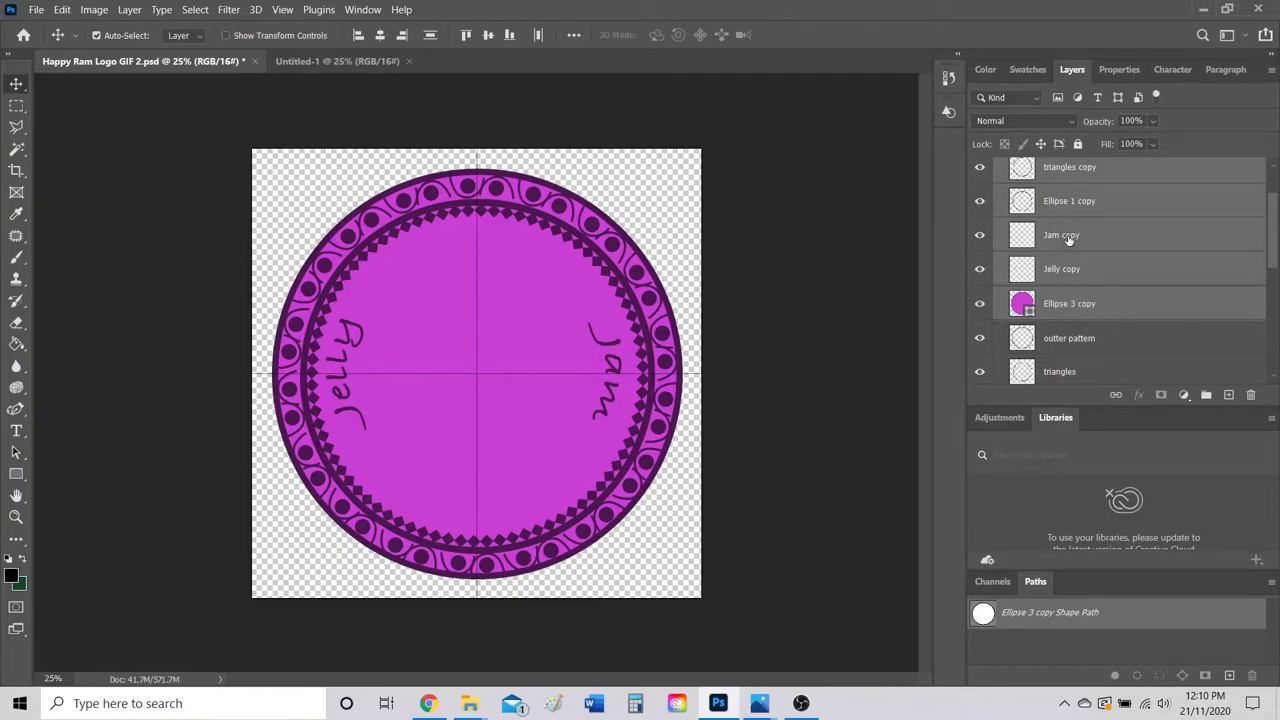
{"action": "right_click", "coordinate": [1068, 239]}
{"action": "left_click", "coordinate": [881, 477]}
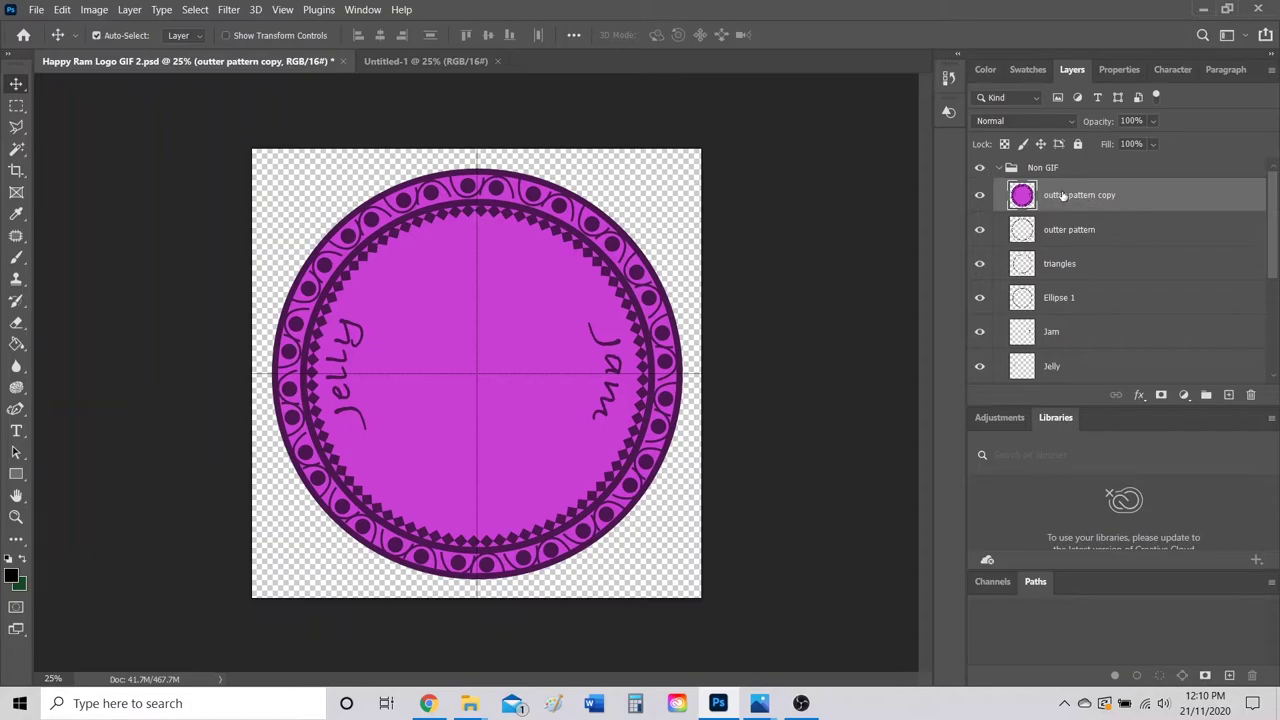
Move the outter pattern copy into the GIF group, hide Non GIF and show GIF
{"action": "left_click_drag", "start_coordinate": [1058, 195], "coordinate": [1045, 340]}
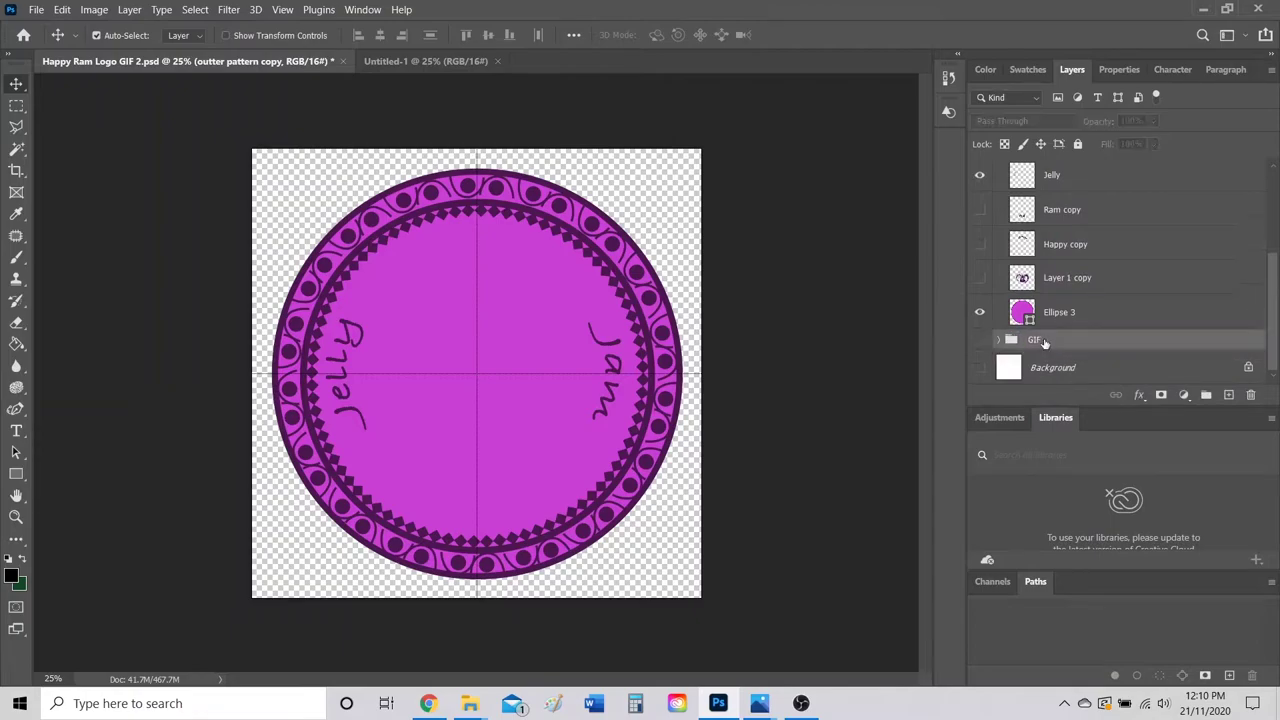
{"action": "left_click", "coordinate": [1057, 338]}
{"action": "scroll", "coordinate": [1015, 185], "scroll_direction": "up", "scroll_amount": 5}
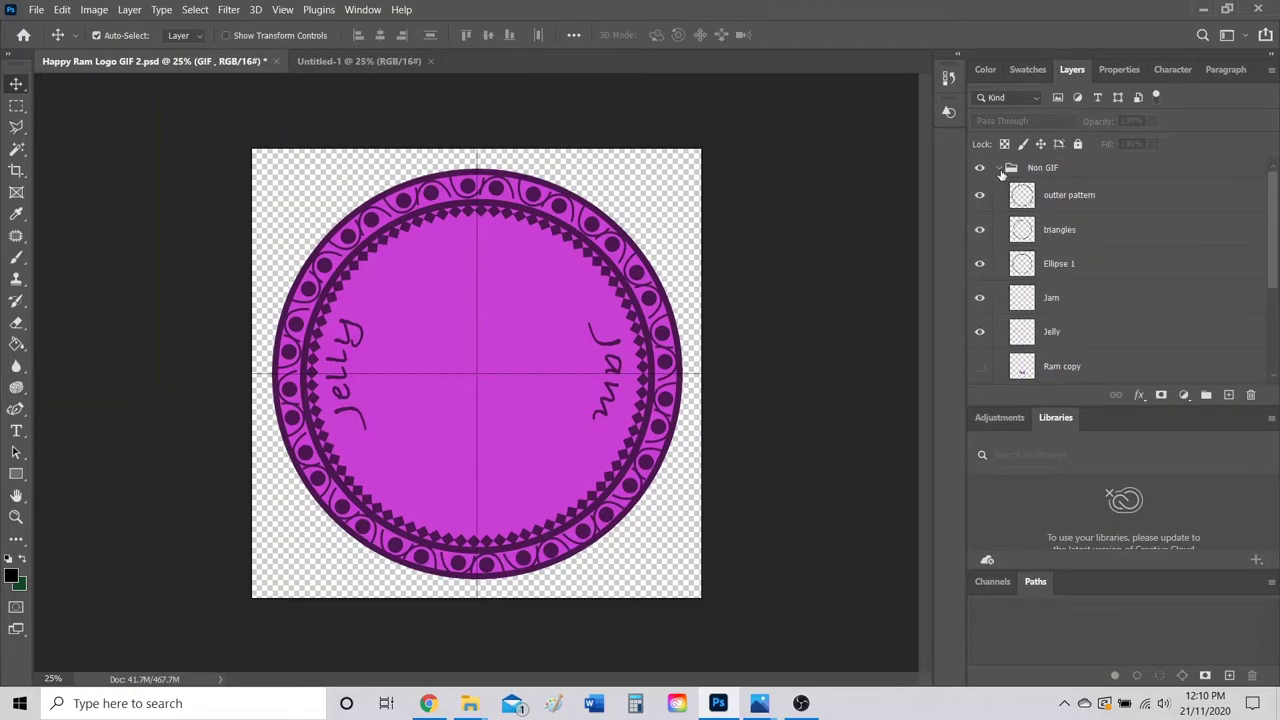
{"action": "left_click", "coordinate": [1000, 170]}
{"action": "left_click", "coordinate": [980, 168]}
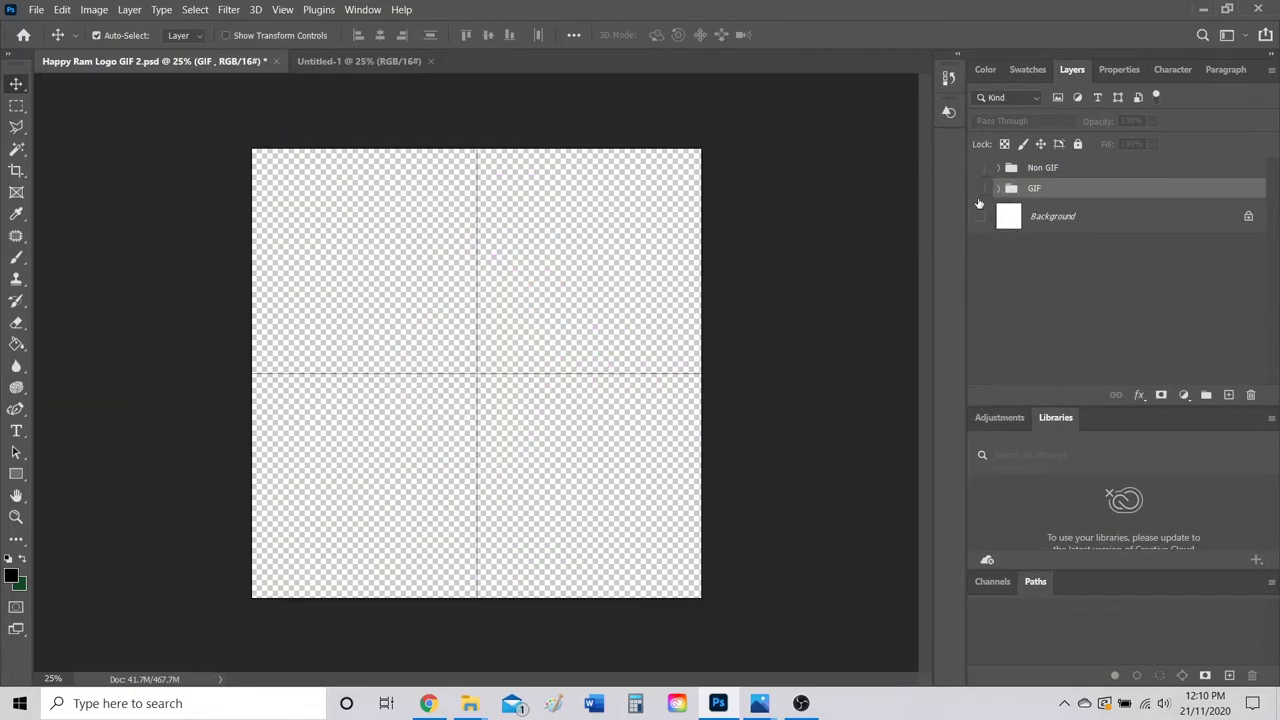
{"action": "left_click", "coordinate": [980, 190]}
{"action": "left_click", "coordinate": [998, 190]}
{"action": "scroll", "coordinate": [1104, 257], "scroll_direction": "down", "scroll_amount": 1}
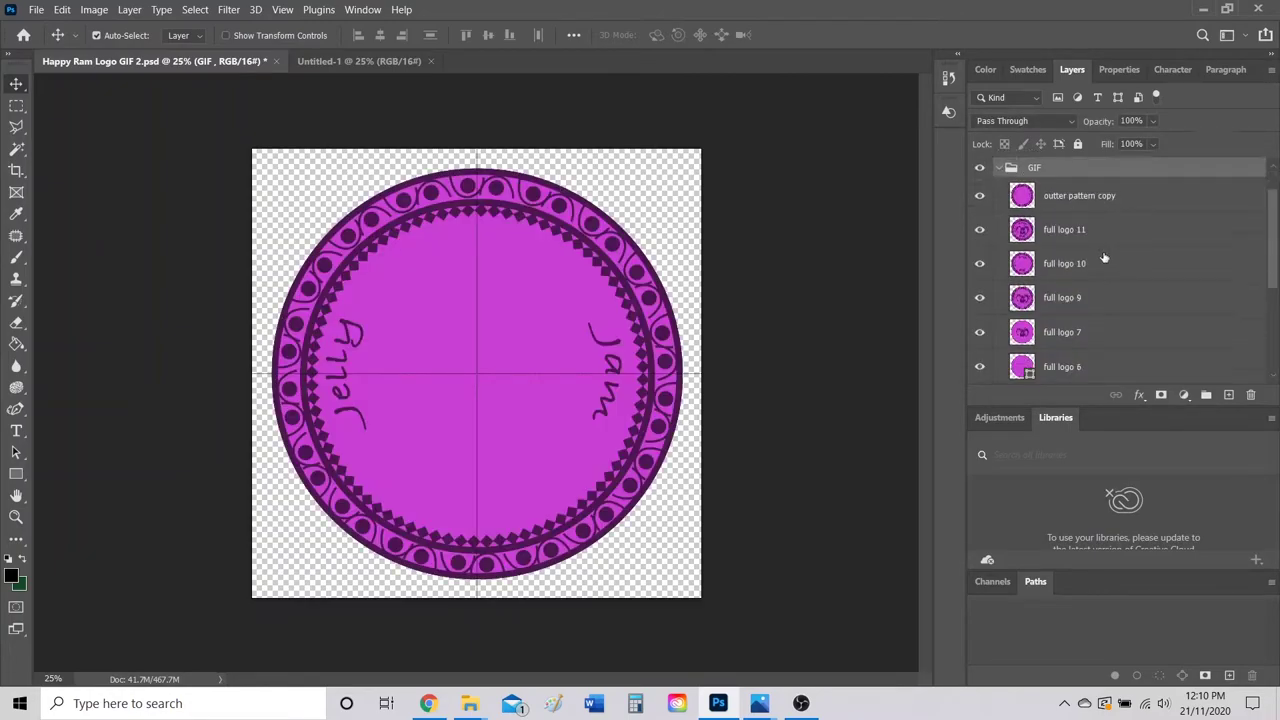
{"action": "scroll", "coordinate": [1104, 257], "scroll_direction": "up", "scroll_amount": 1}
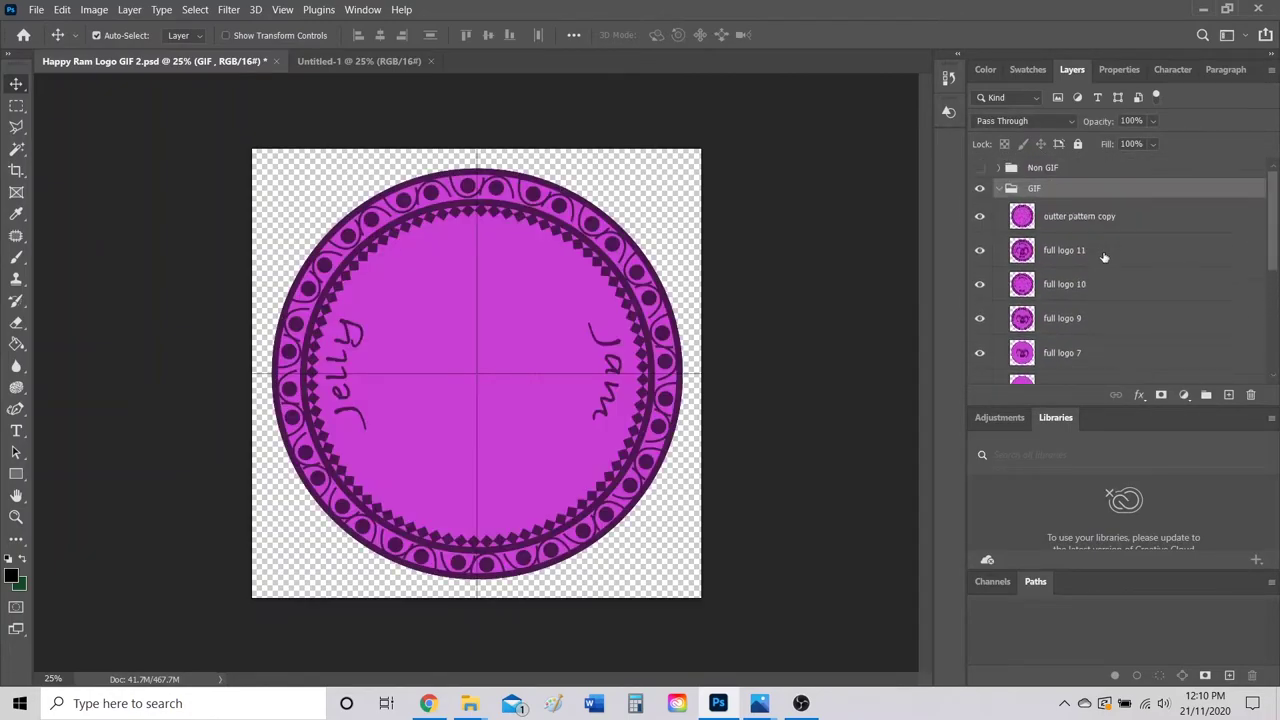
Rename the merged layer to 'full logo 8'
{"action": "double_click", "coordinate": [1080, 216]}
{"action": "type", "text": "full logo 8"}
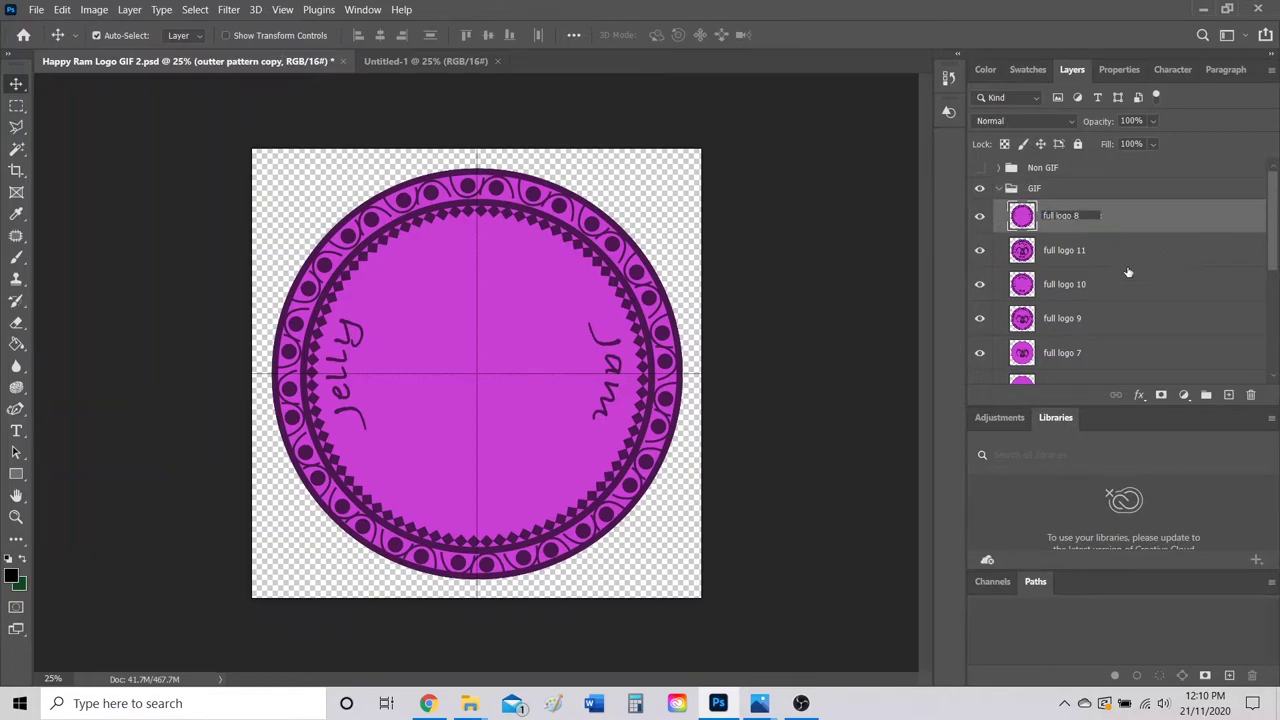
{"action": "left_click", "coordinate": [1152, 217]}
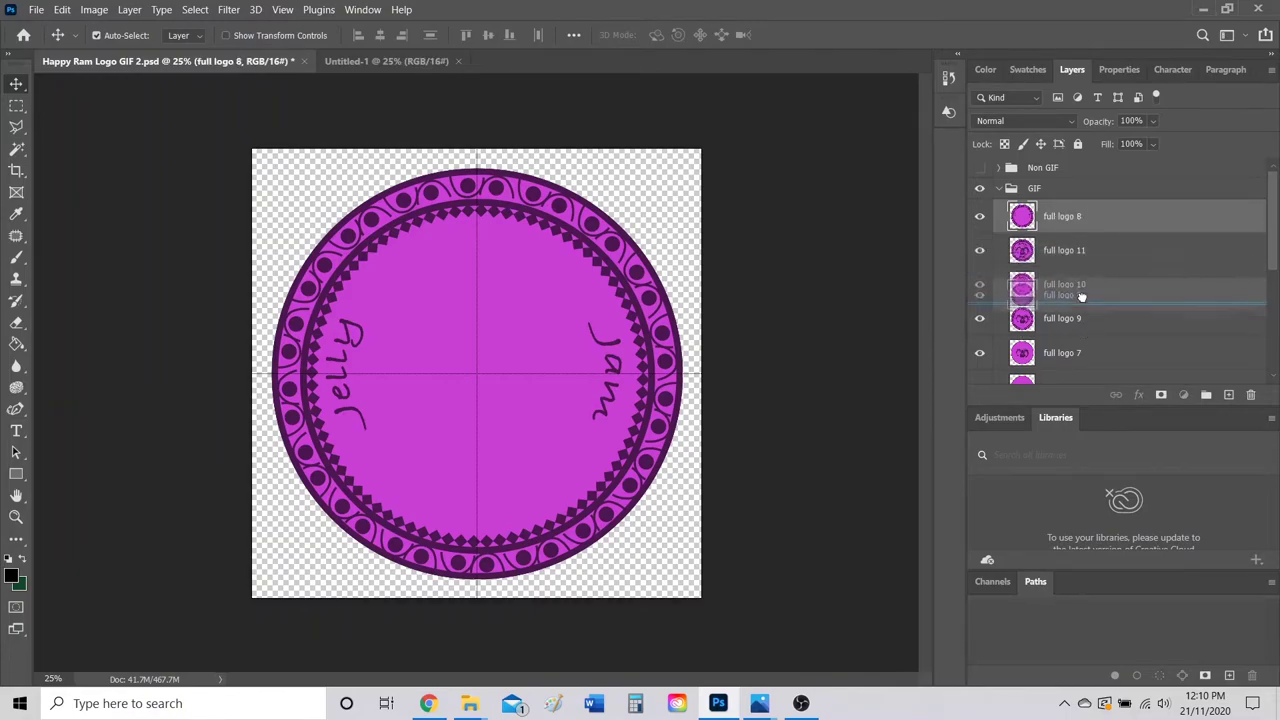
Place full logo 8 below full logo 9, then hide all full logo layers 1 through 11
{"action": "left_click_drag", "start_coordinate": [1083, 337], "coordinate": [1090, 336]}
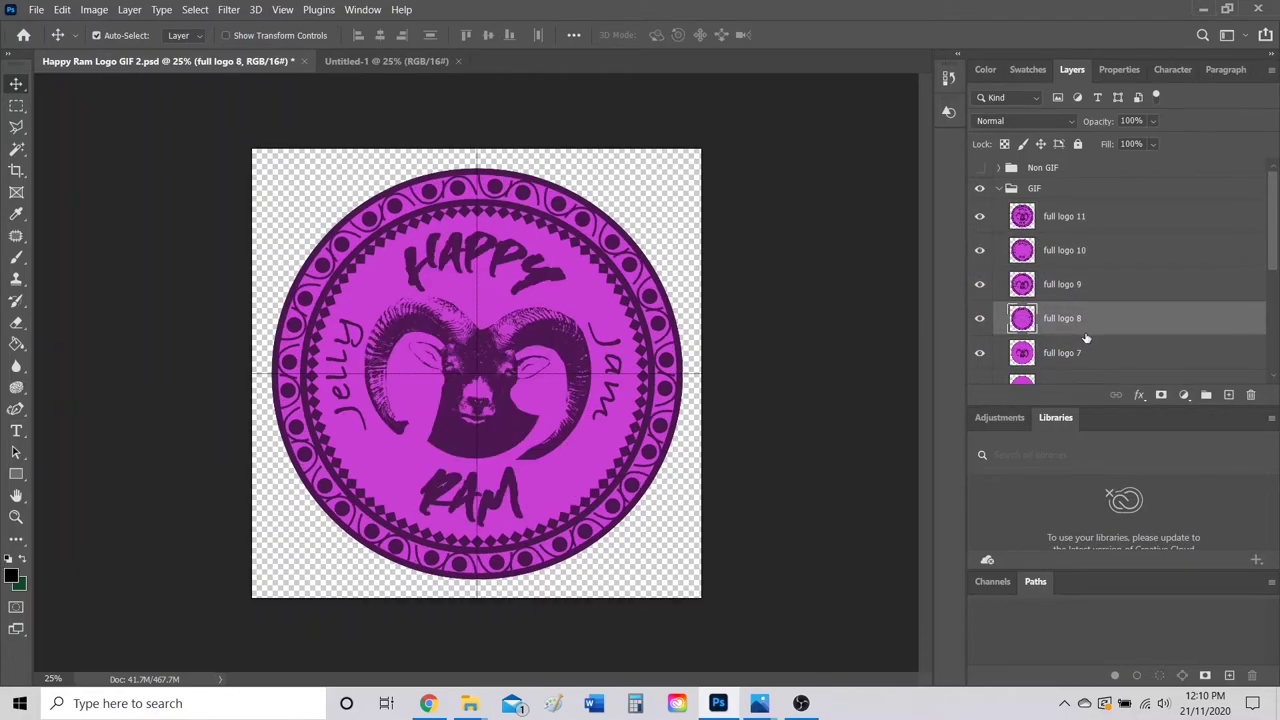
{"action": "left_click_drag", "start_coordinate": [981, 356], "coordinate": [981, 218]}
{"action": "scroll", "coordinate": [1078, 270], "scroll_direction": "down", "scroll_amount": 5}
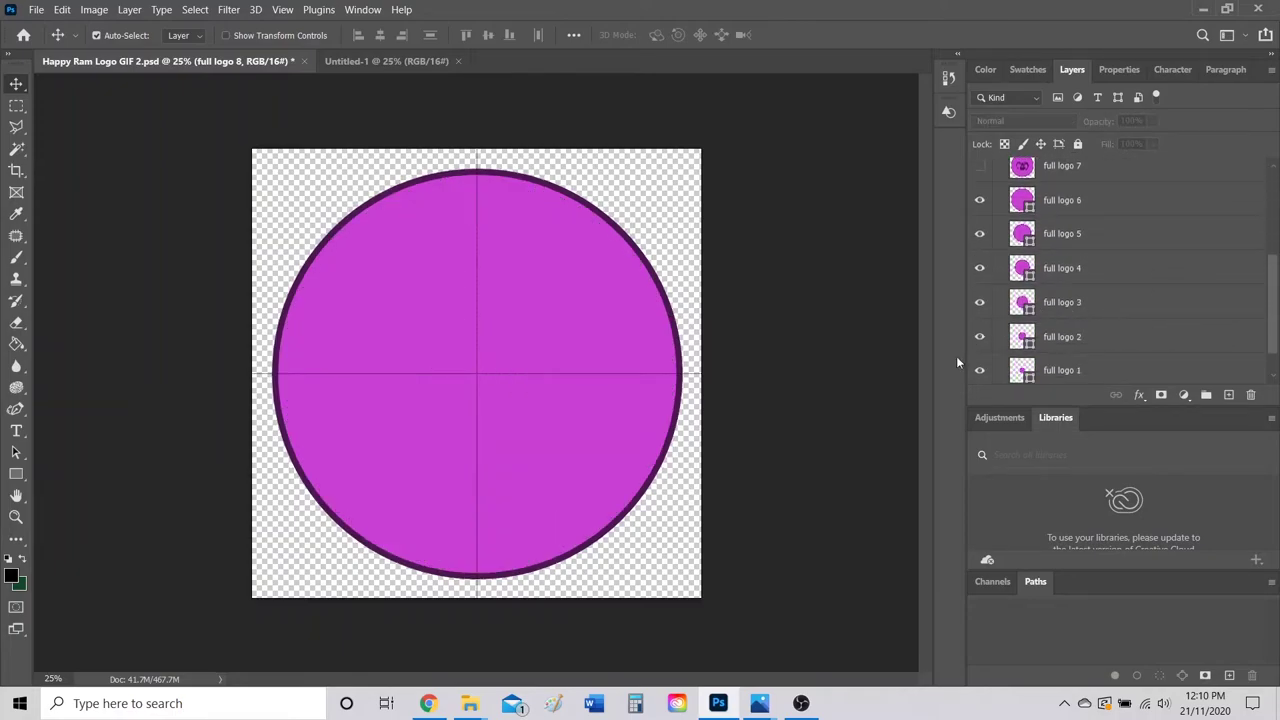
{"action": "left_click", "coordinate": [980, 370]}
{"action": "left_click_drag", "start_coordinate": [981, 343], "coordinate": [988, 202]}
{"action": "scroll", "coordinate": [1108, 338], "scroll_direction": "up", "scroll_amount": 5}
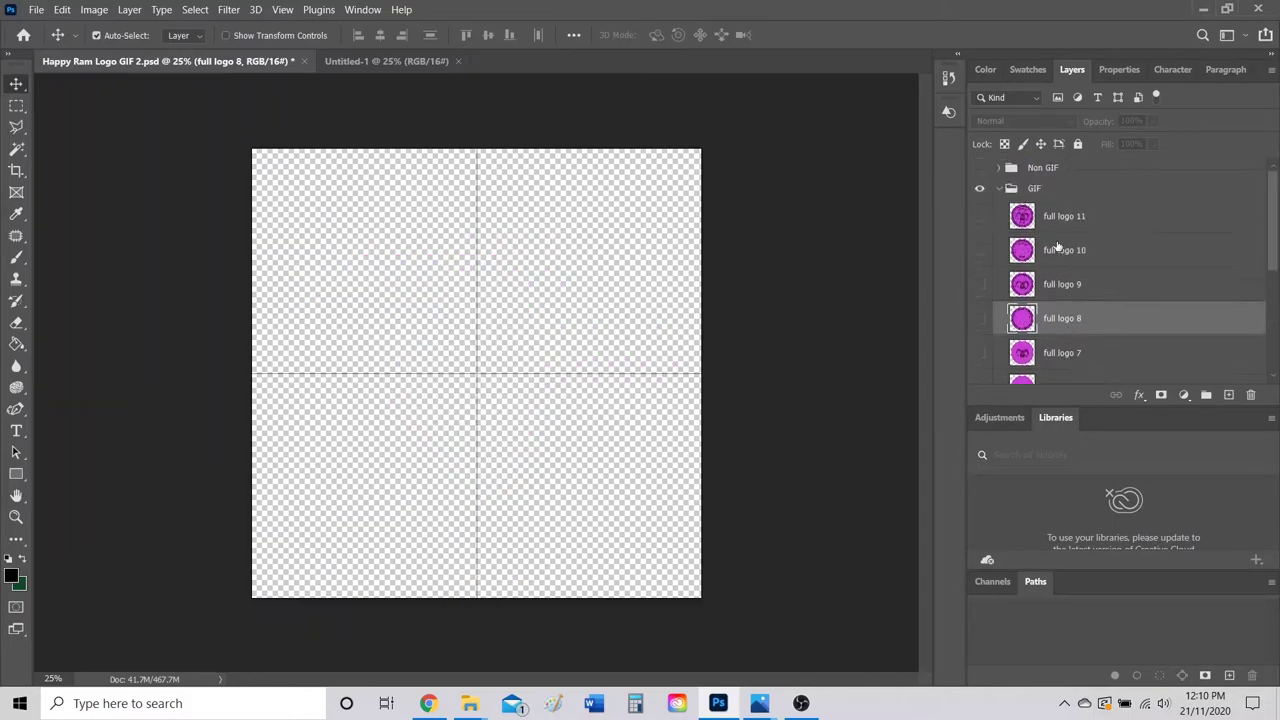
{"action": "scroll", "coordinate": [1066, 260], "scroll_direction": "down", "scroll_amount": 5}
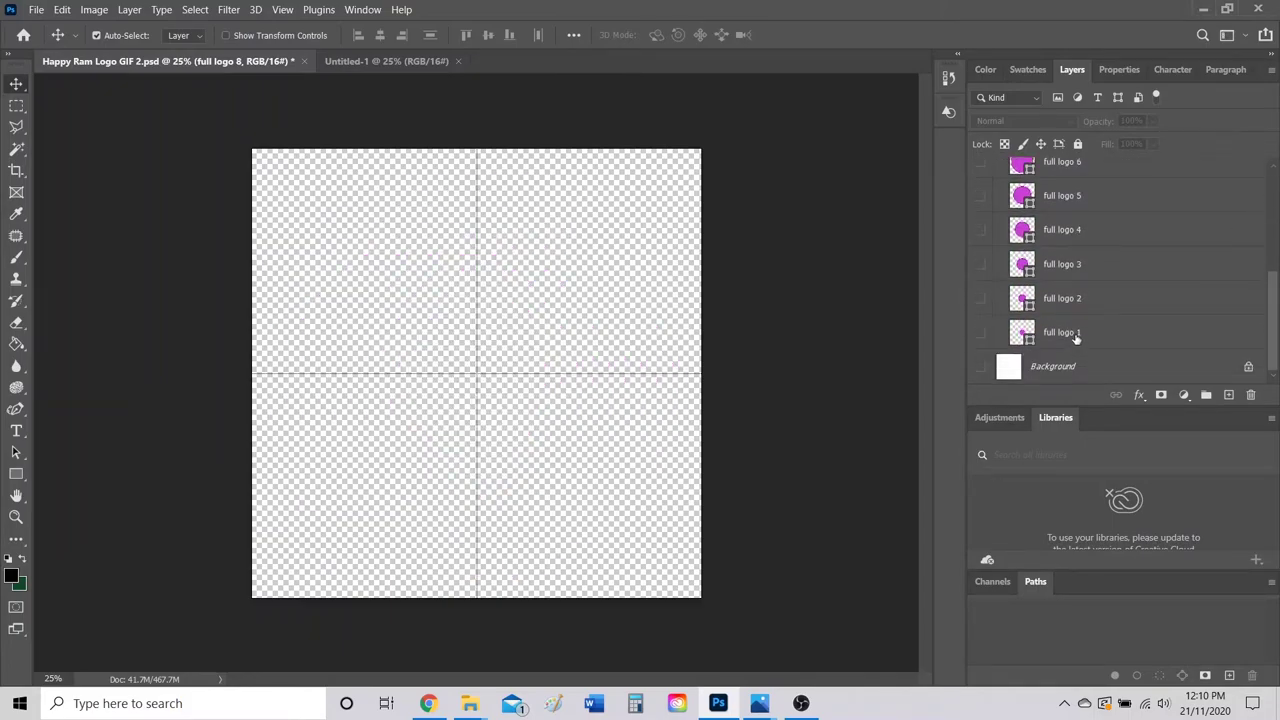
{"action": "scroll", "coordinate": [1080, 340], "scroll_direction": "up", "scroll_amount": 1}
{"action": "scroll", "coordinate": [1082, 326], "scroll_direction": "up", "scroll_amount": 6}
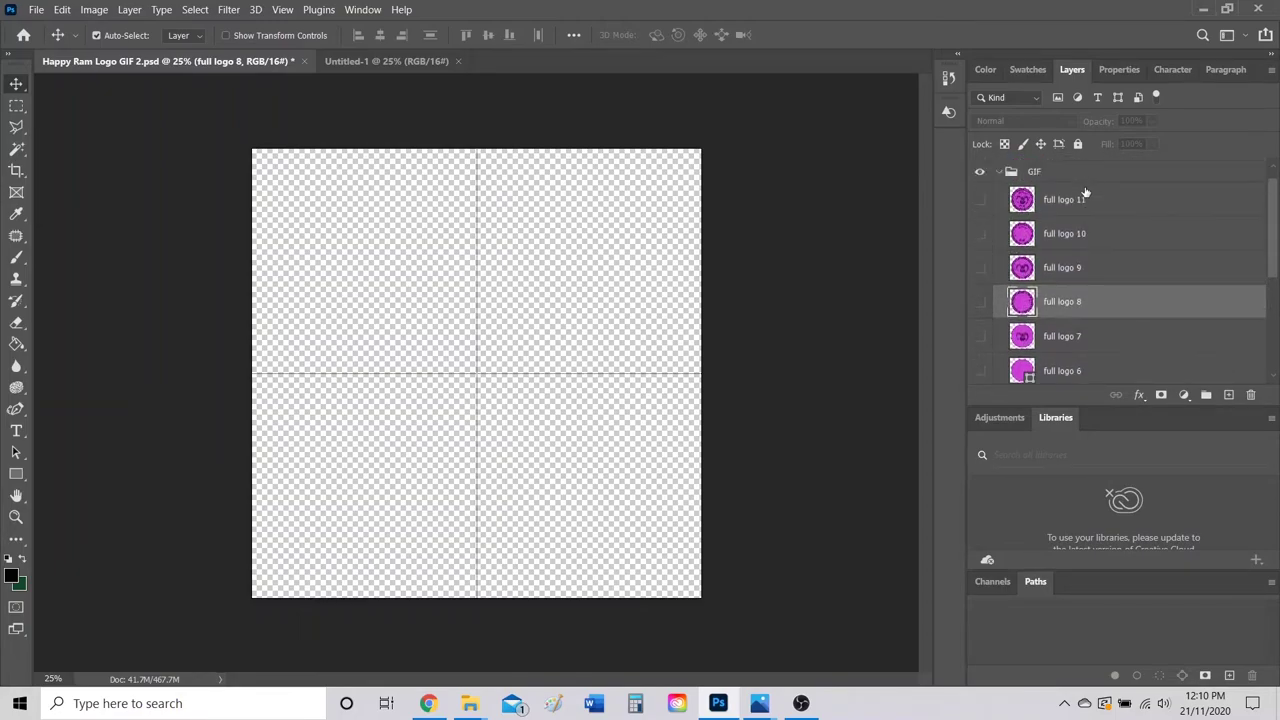
{"action": "scroll", "coordinate": [1038, 205], "scroll_direction": "down", "scroll_amount": 5}
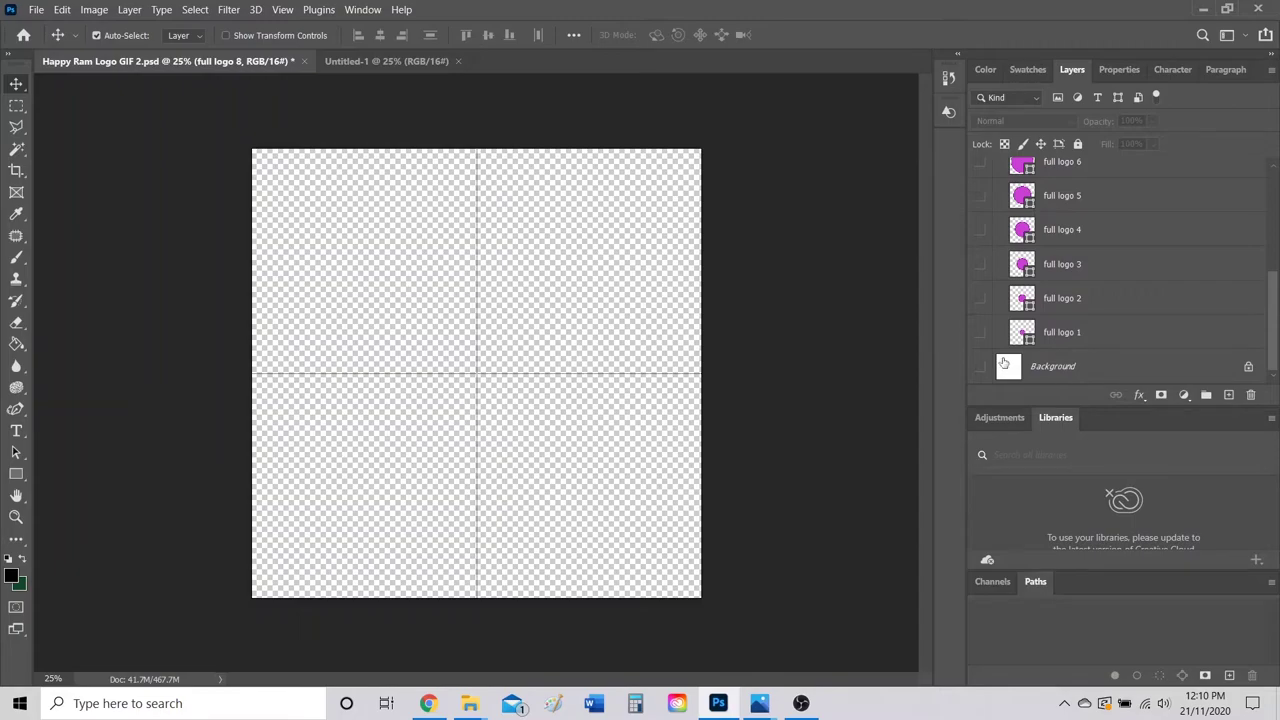
Switch full logo 1 through 11 back on and open the Window menu
{"action": "left_click_drag", "start_coordinate": [981, 334], "coordinate": [1008, 229]}
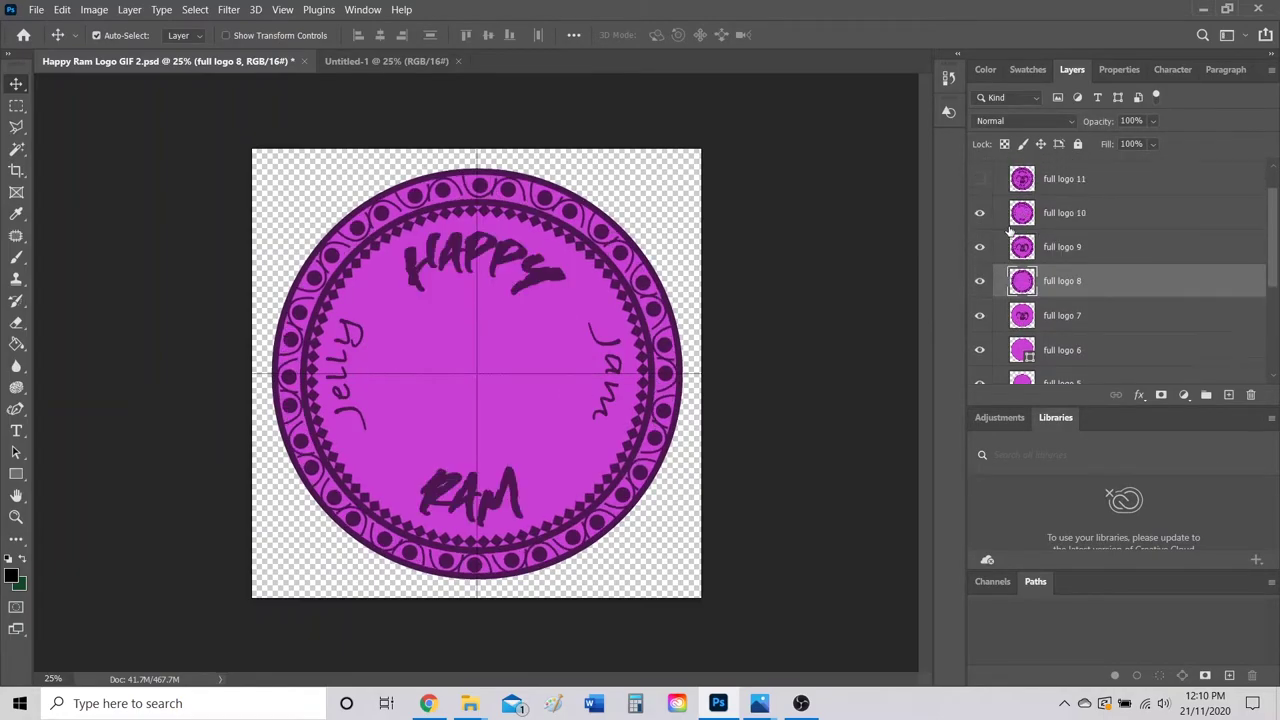
{"action": "left_click", "coordinate": [980, 180]}
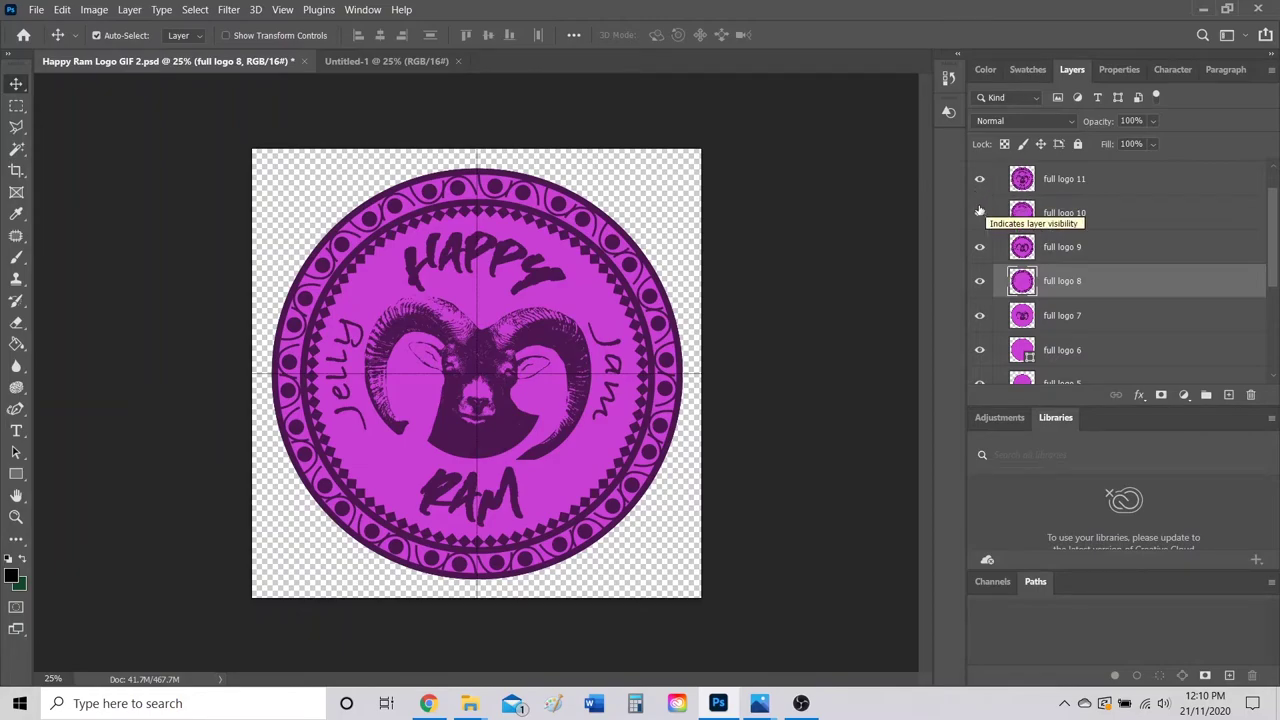
{"action": "scroll", "coordinate": [1000, 230], "scroll_direction": "up", "scroll_amount": 2}
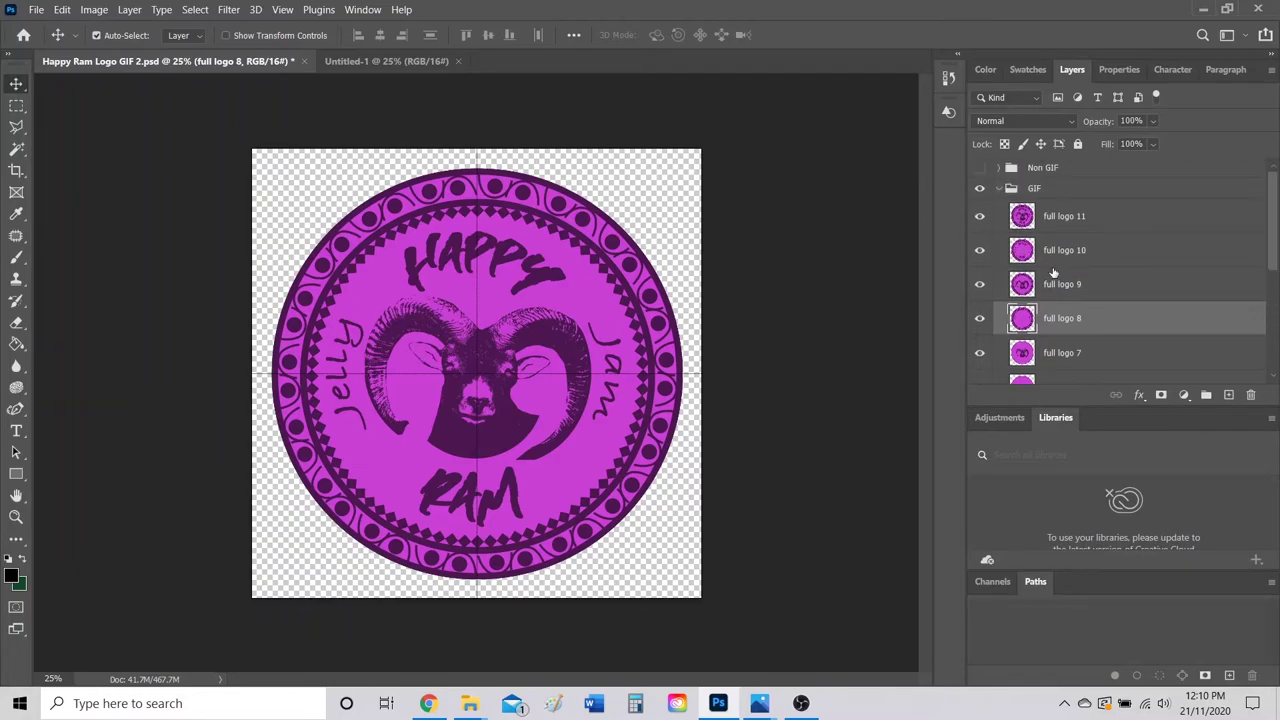
{"action": "left_click", "coordinate": [357, 10]}
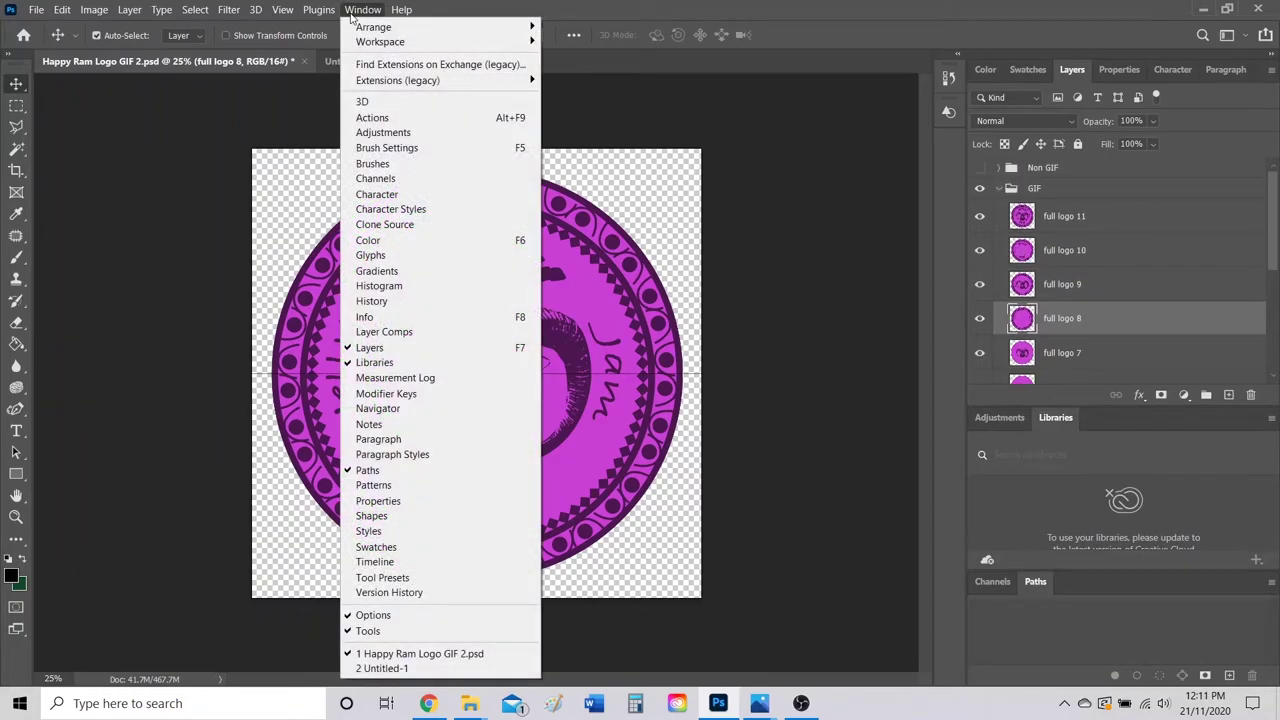
Open the Timeline, create a frame animation, and bring up the Happy Ram Logo timeline's menu
{"action": "left_click", "coordinate": [427, 565]}
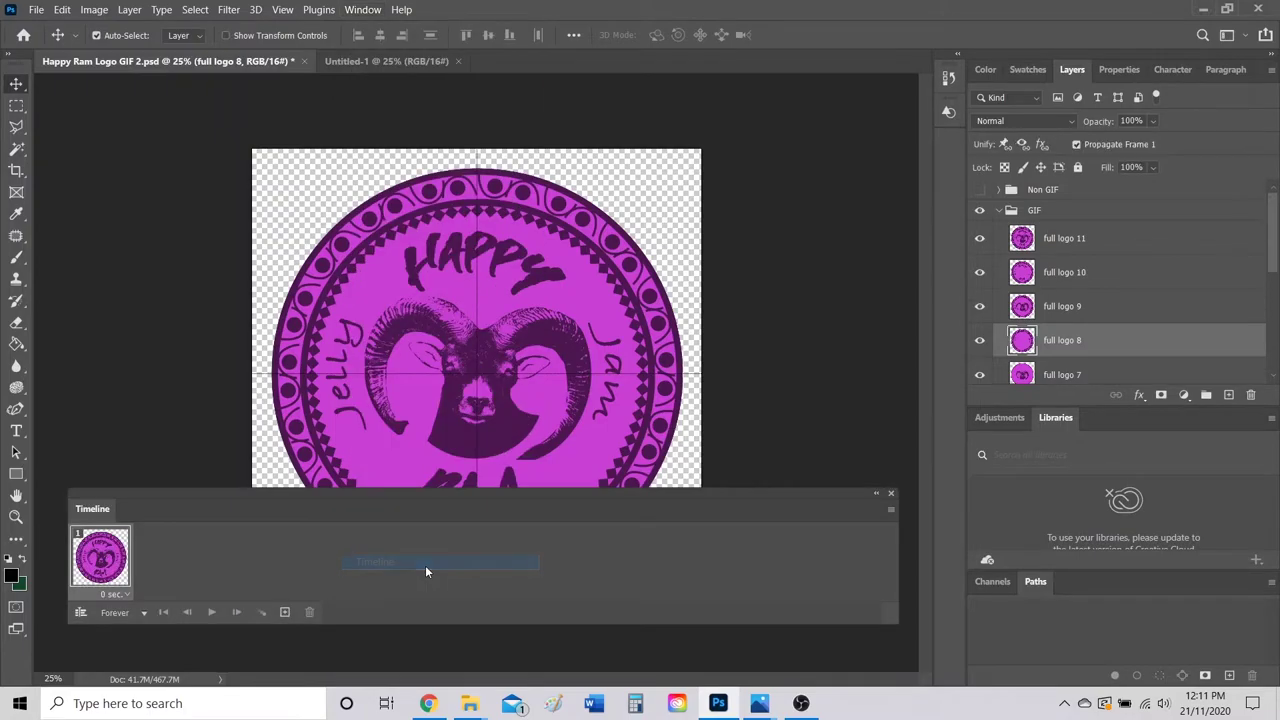
{"action": "left_click", "coordinate": [370, 61]}
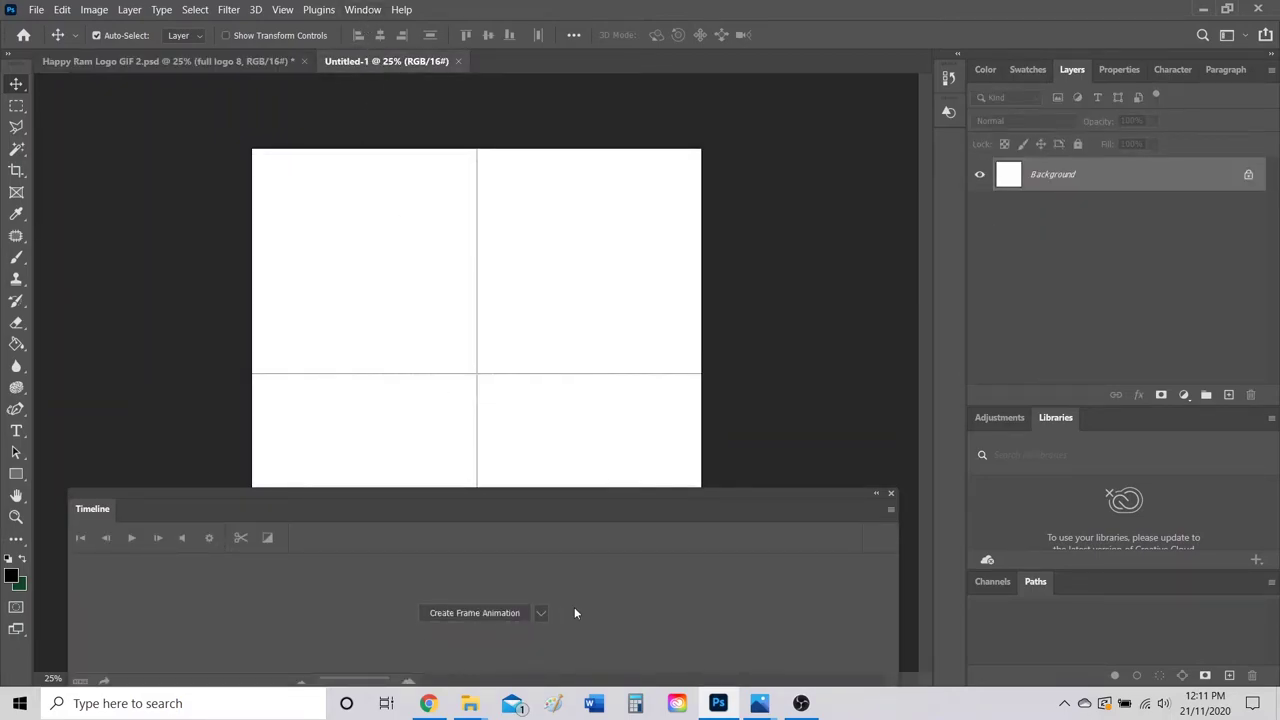
{"action": "left_click", "coordinate": [469, 612]}
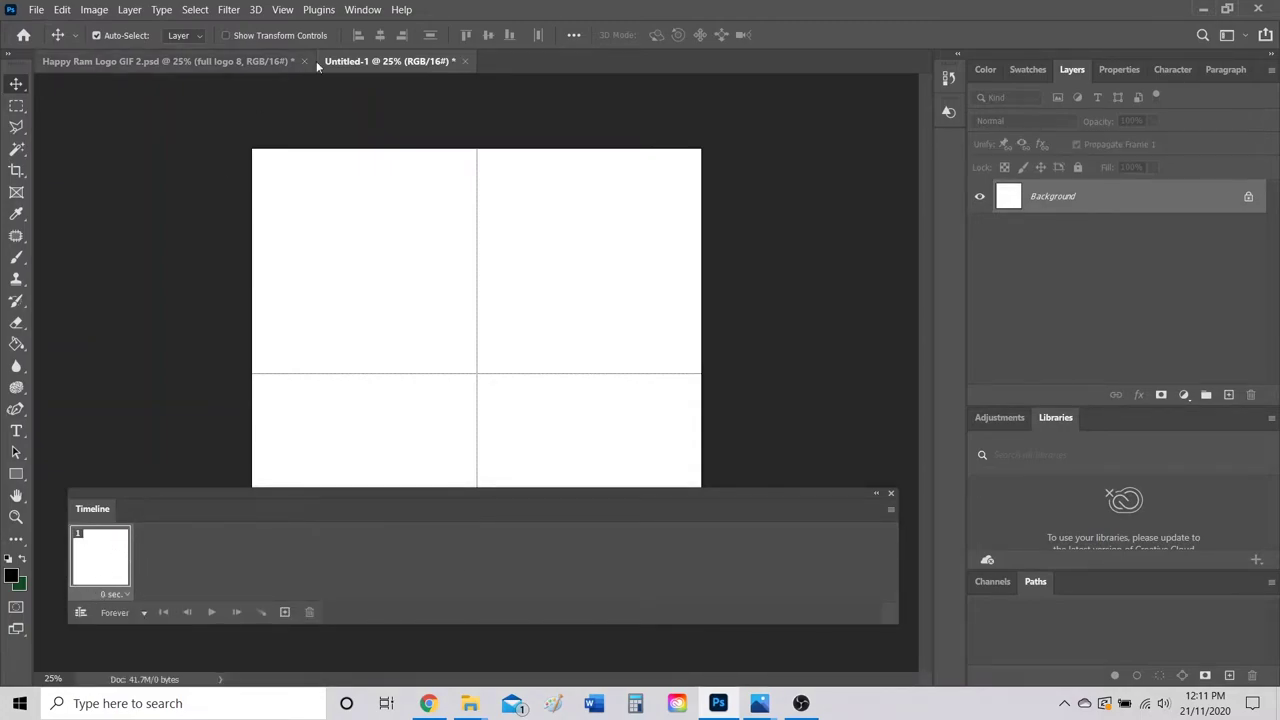
{"action": "left_click", "coordinate": [261, 64]}
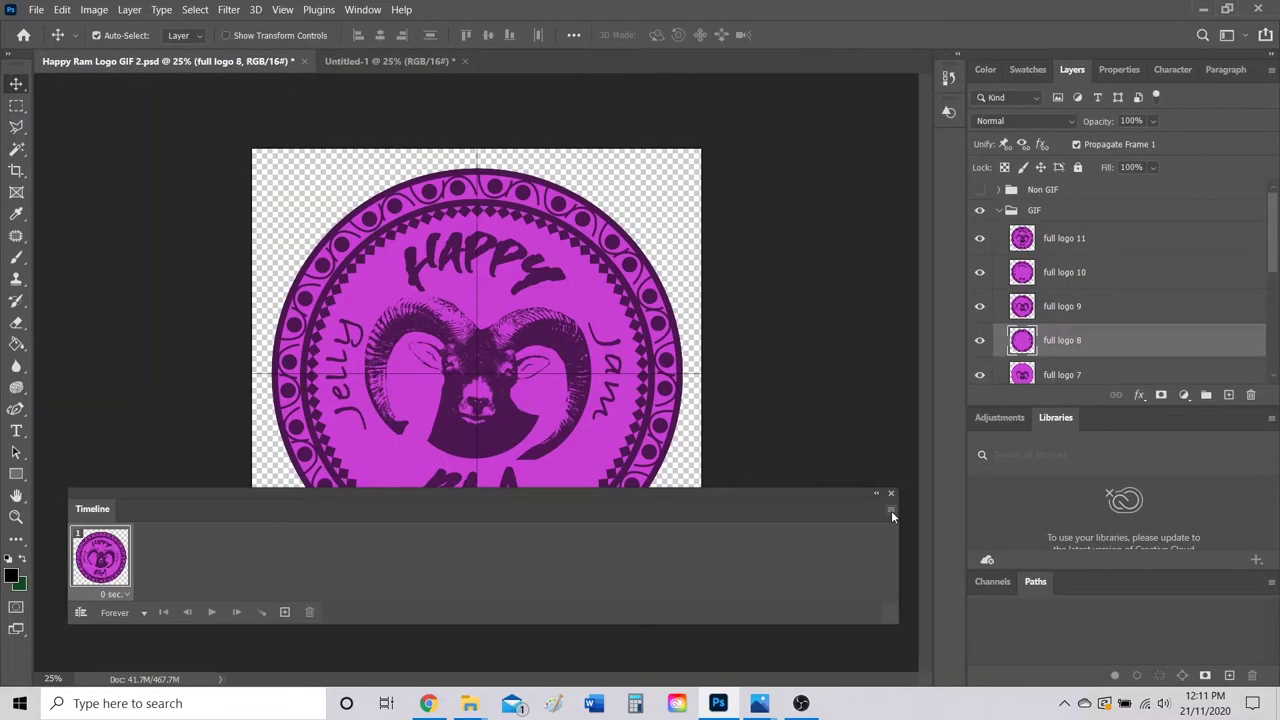
{"action": "left_click", "coordinate": [891, 510]}
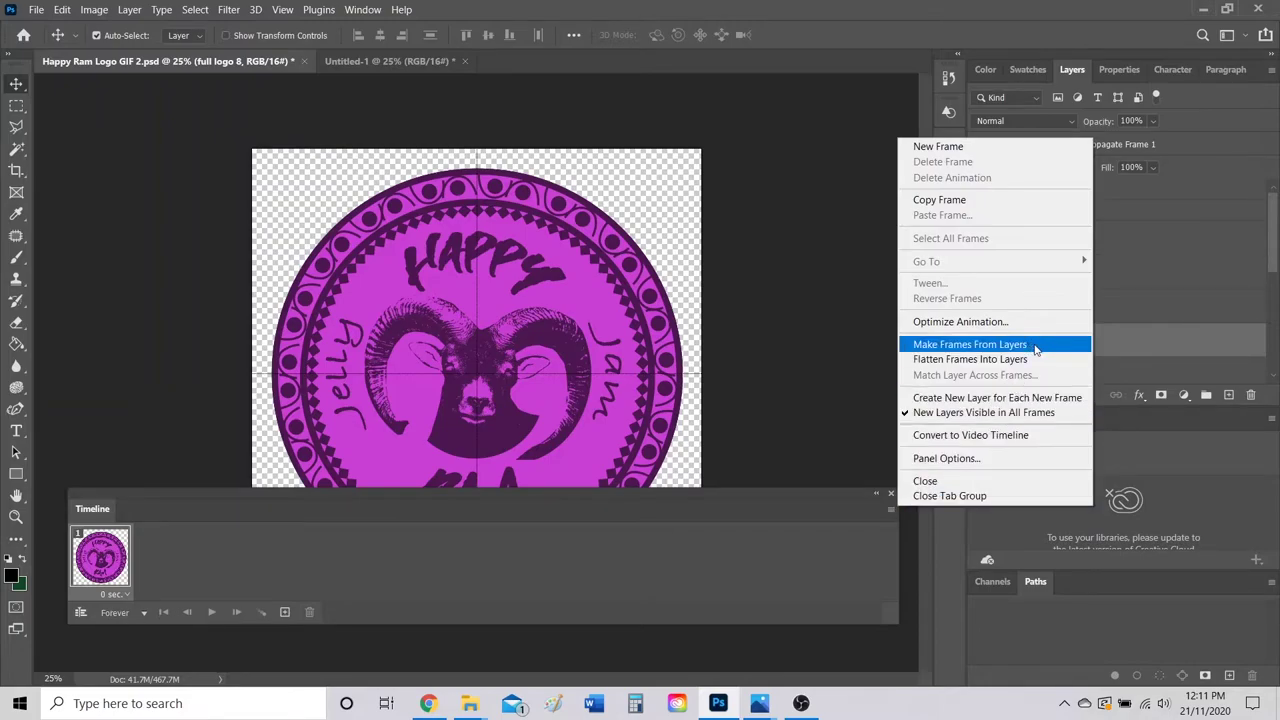
Turn each logo layer into its own animation frame and review the resulting frames
{"action": "left_click", "coordinate": [1036, 349]}
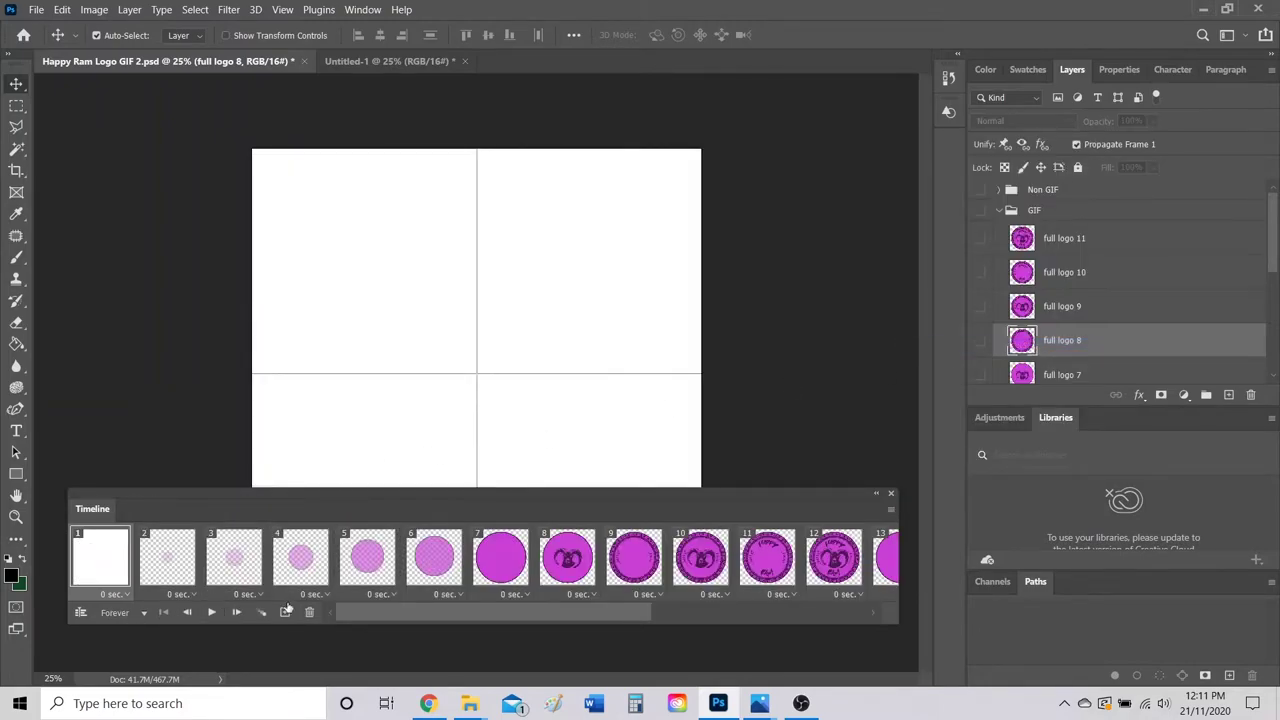
{"action": "left_click_drag", "start_coordinate": [390, 608], "coordinate": [274, 625]}
{"action": "left_click_drag", "start_coordinate": [357, 605], "coordinate": [658, 605]}
{"action": "left_click", "coordinate": [326, 566]}
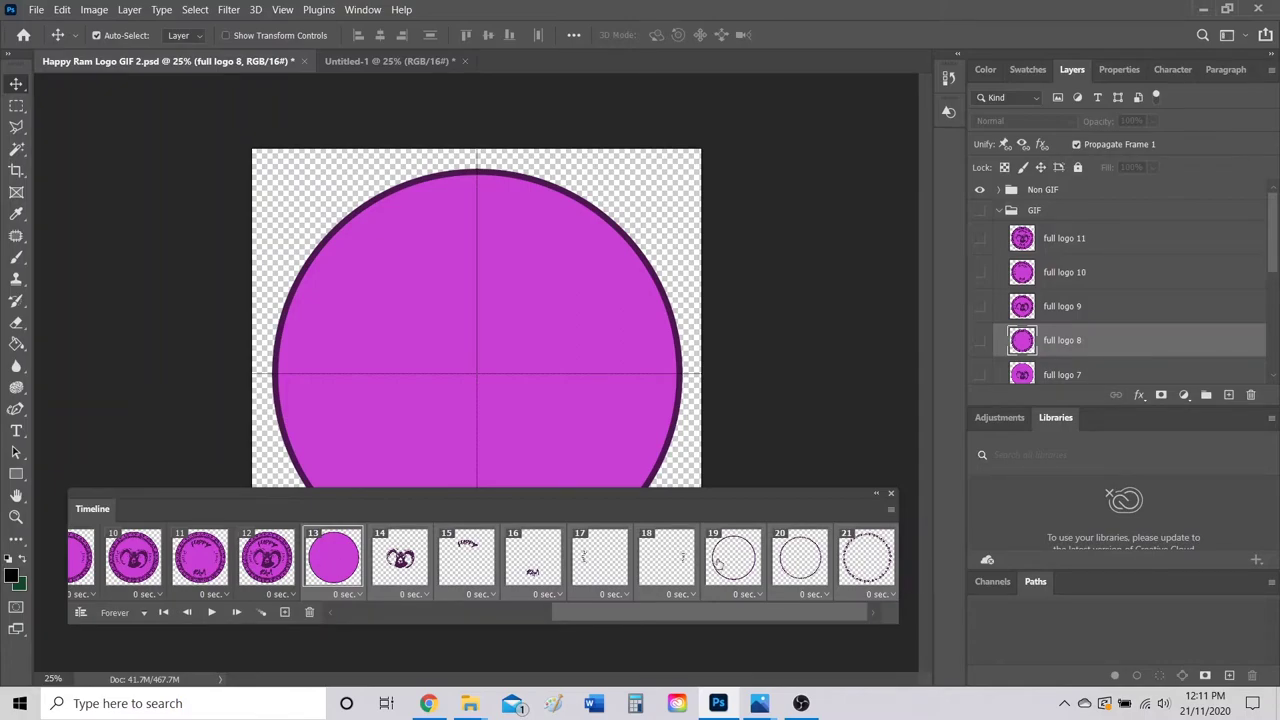
Delete the extra frames and the blank first frame, leaving 11, and play the preview
{"action": "left_click", "coordinate": [309, 612]}
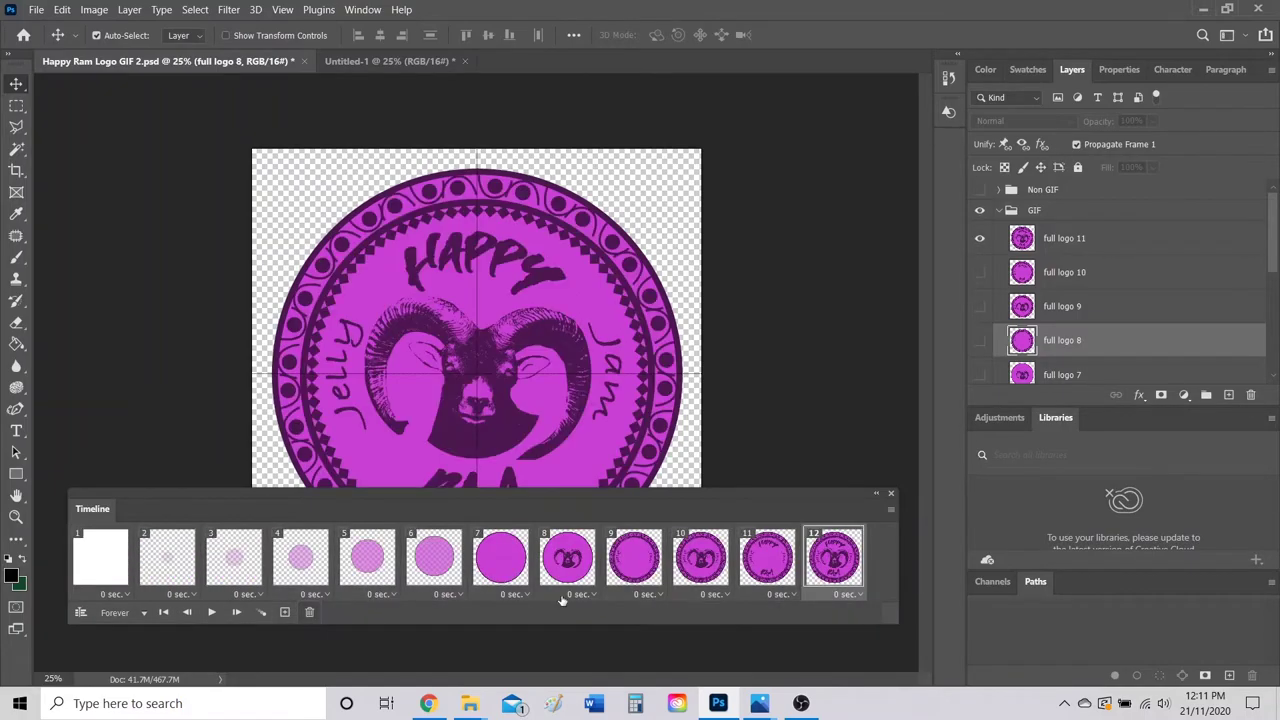
{"action": "left_click", "coordinate": [99, 557]}
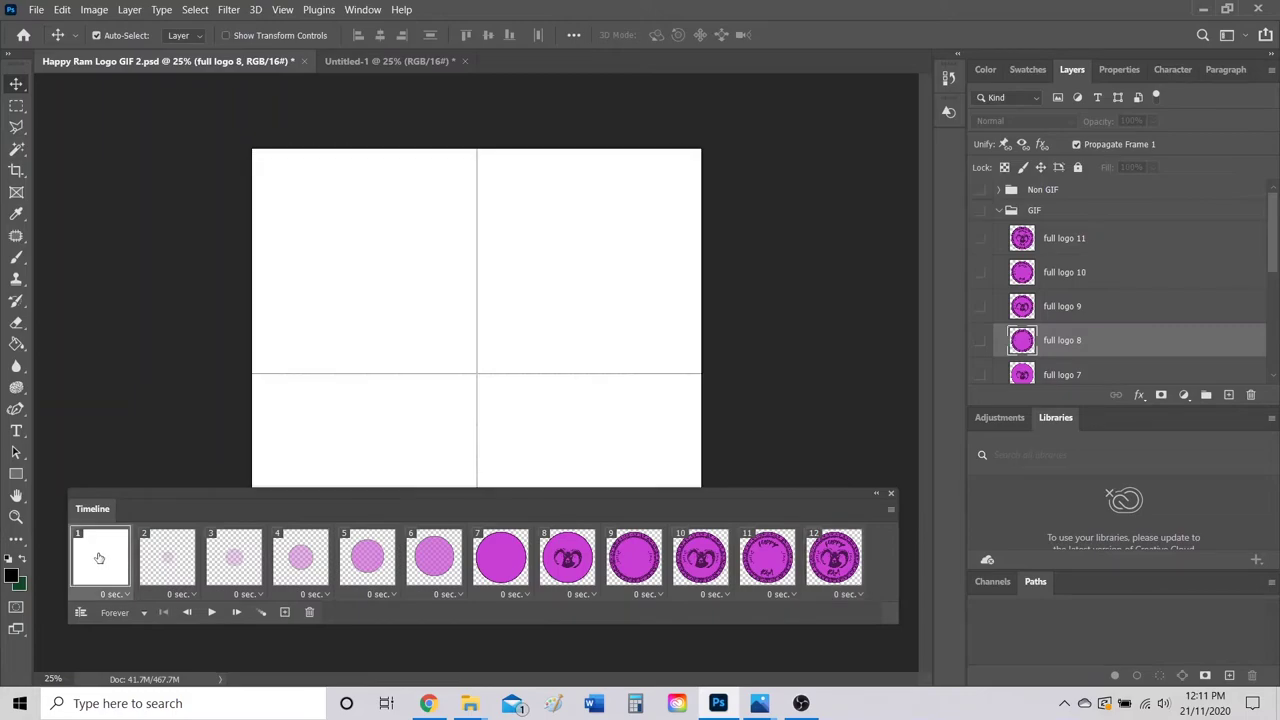
{"action": "left_click", "coordinate": [308, 612]}
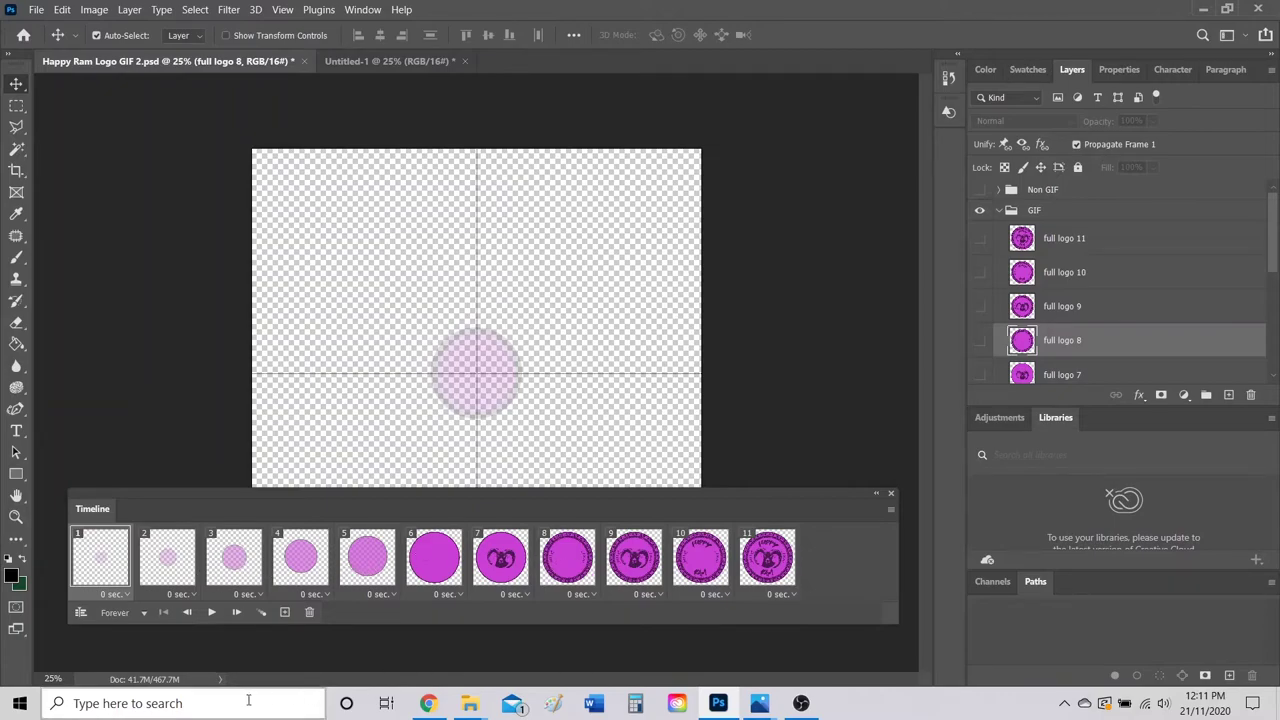
{"action": "left_click", "coordinate": [213, 613]}
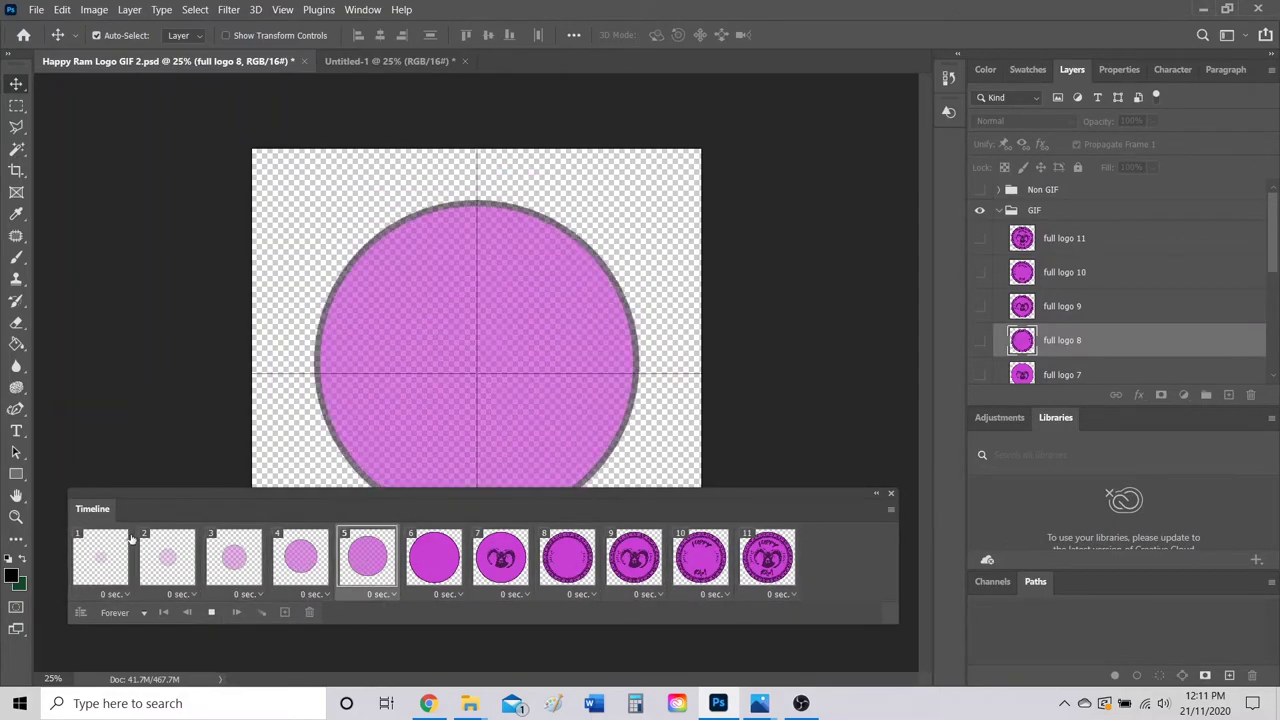
Give frame 11, the full logo, a 2.0-second delay and replay the animation
{"action": "left_click_drag", "start_coordinate": [95, 527], "coordinate": [103, 567]}
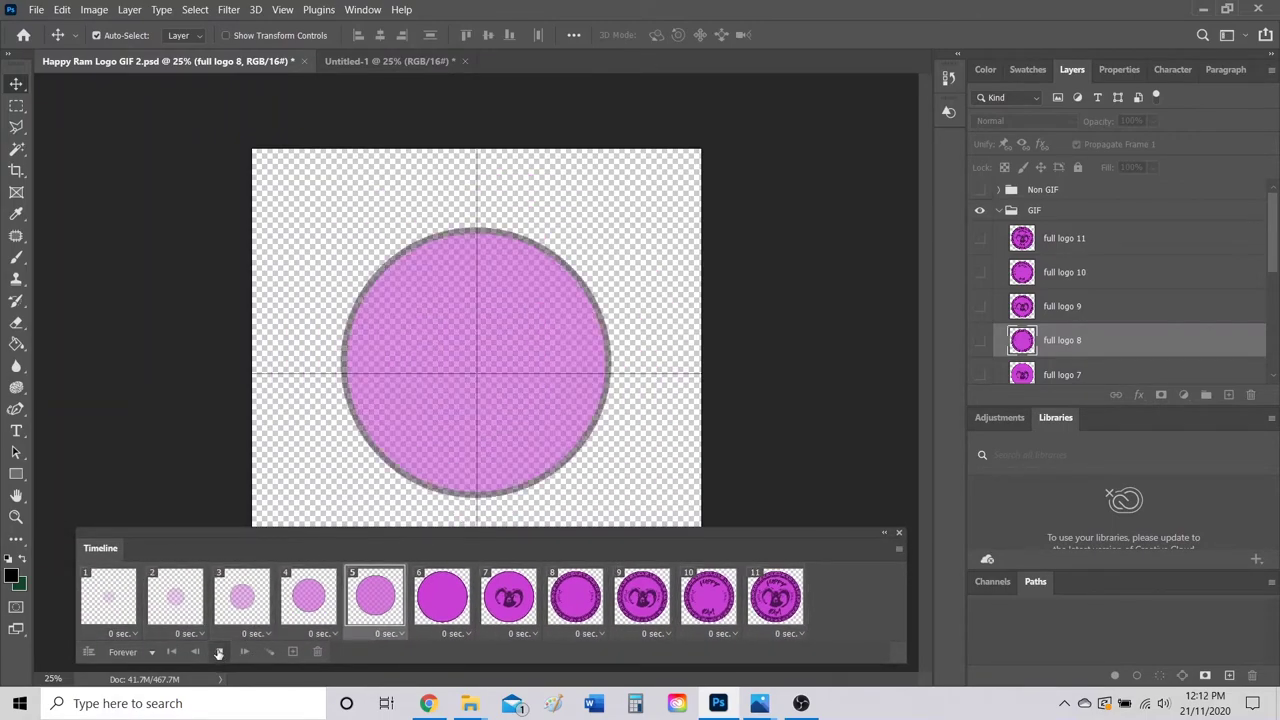
{"action": "left_click", "coordinate": [219, 652]}
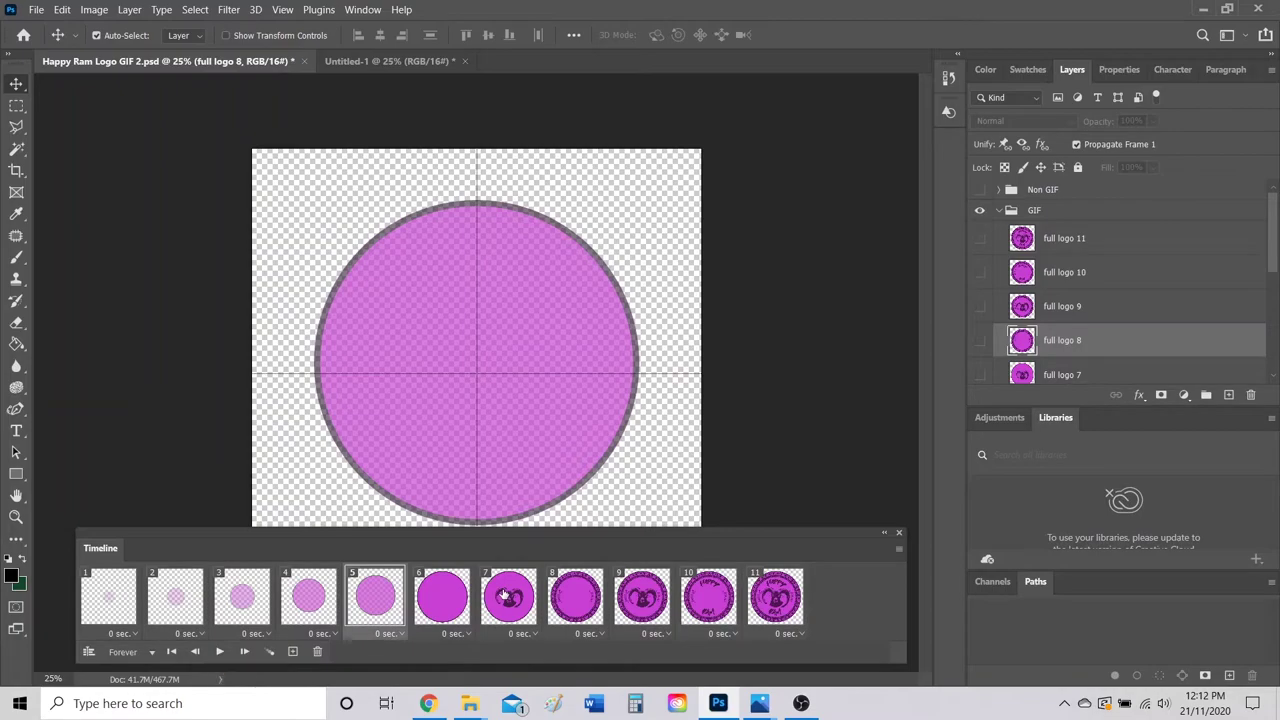
{"action": "left_click", "coordinate": [784, 600]}
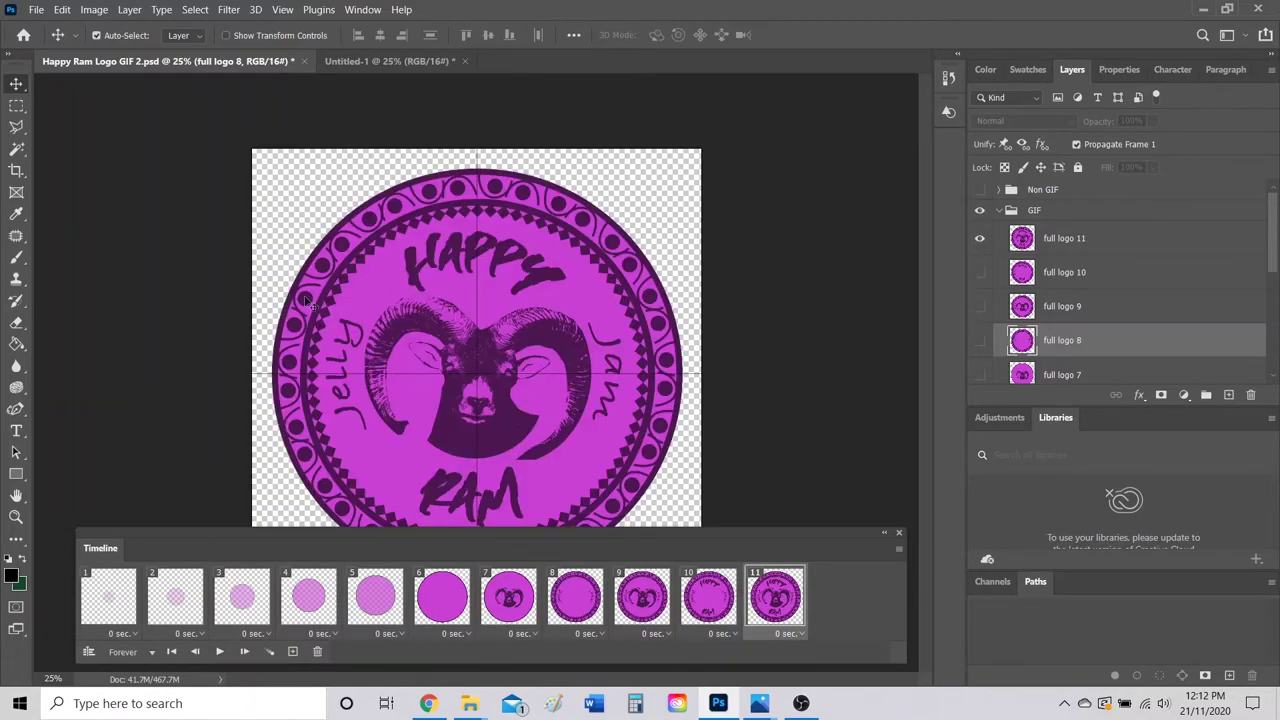
{"action": "left_click", "coordinate": [801, 634]}
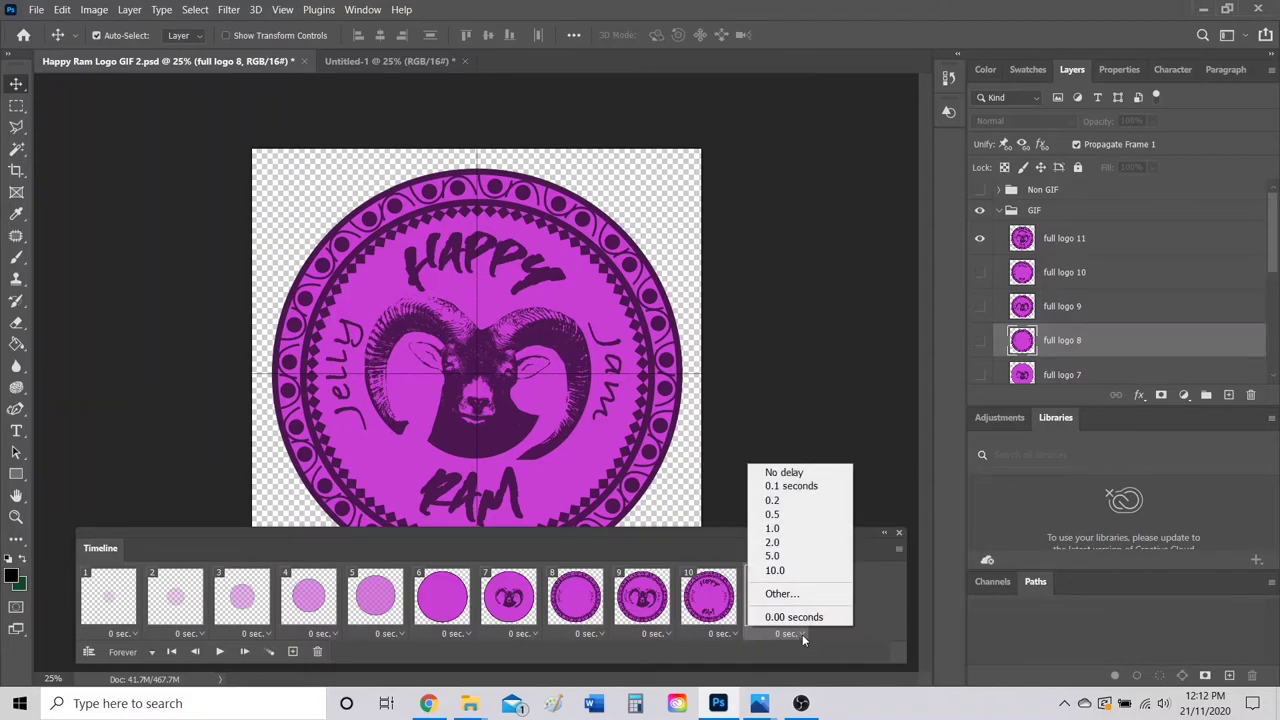
{"action": "left_click", "coordinate": [788, 545]}
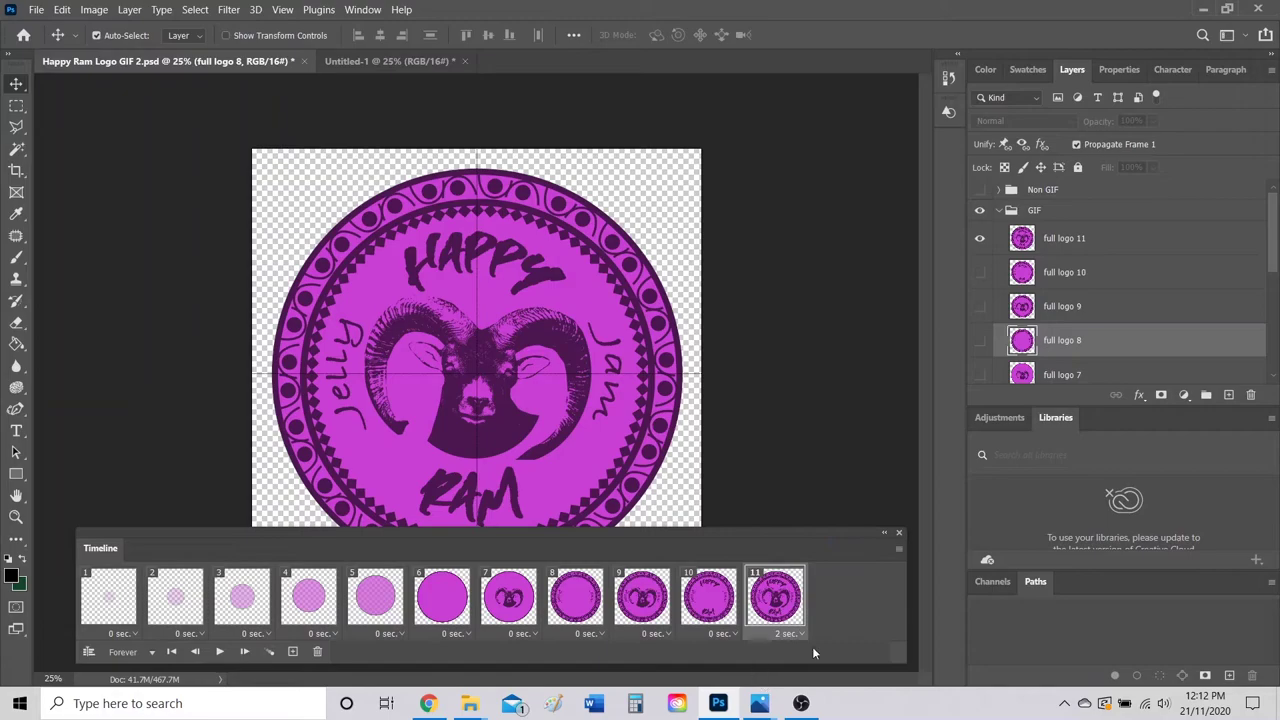
{"action": "left_click", "coordinate": [219, 652]}
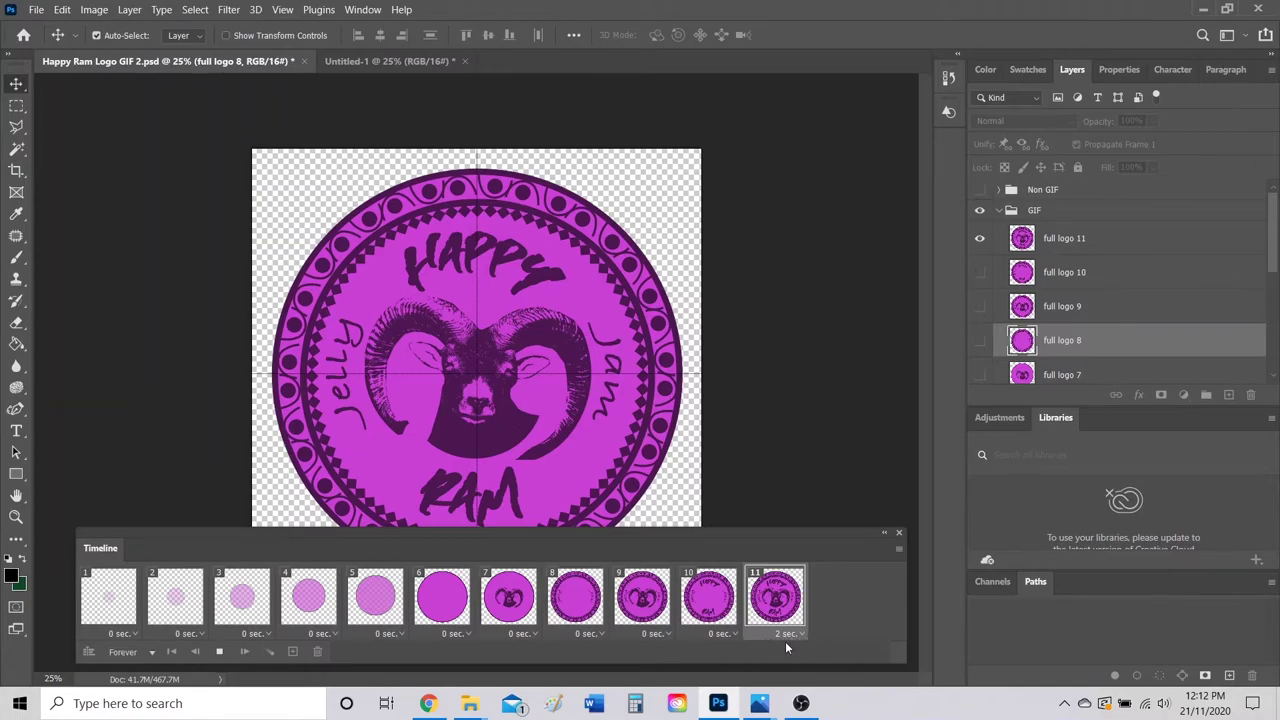
Set frames 1 through 5 to a 0.1-second delay each
{"action": "left_click", "coordinate": [219, 651]}
{"action": "left_click", "coordinate": [199, 637]}
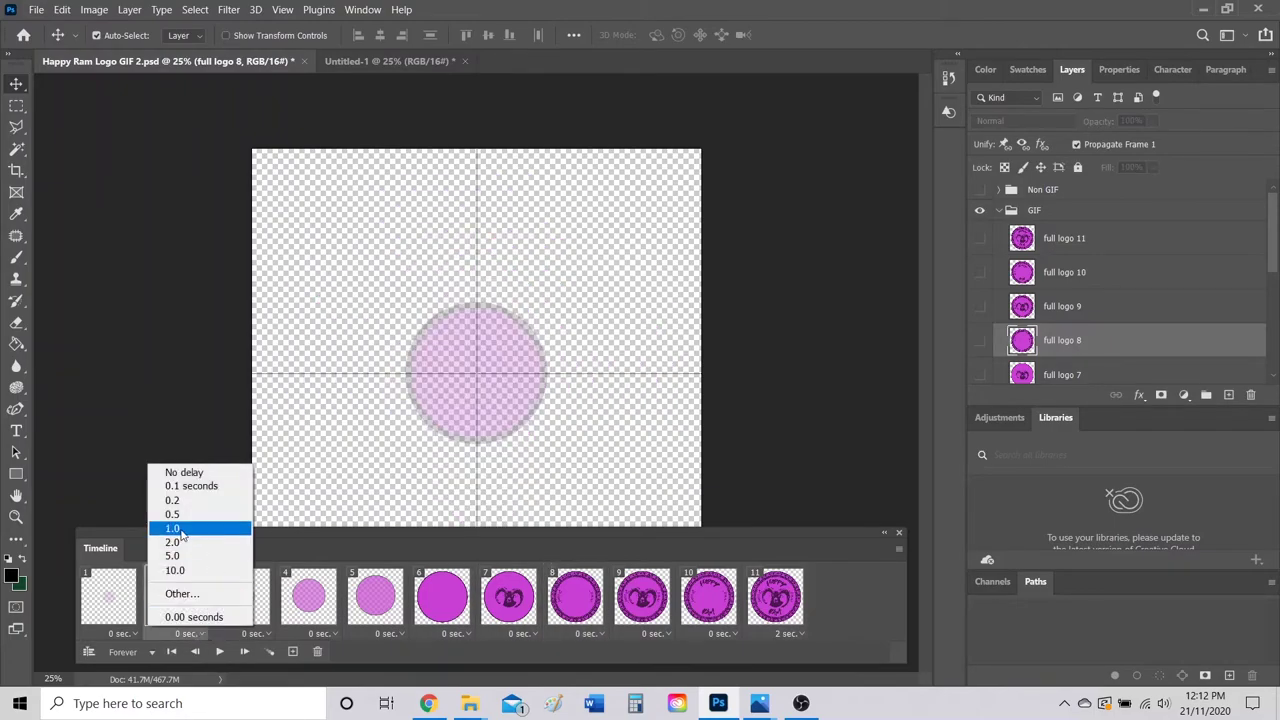
{"action": "left_click", "coordinate": [185, 486]}
{"action": "left_click", "coordinate": [133, 636]}
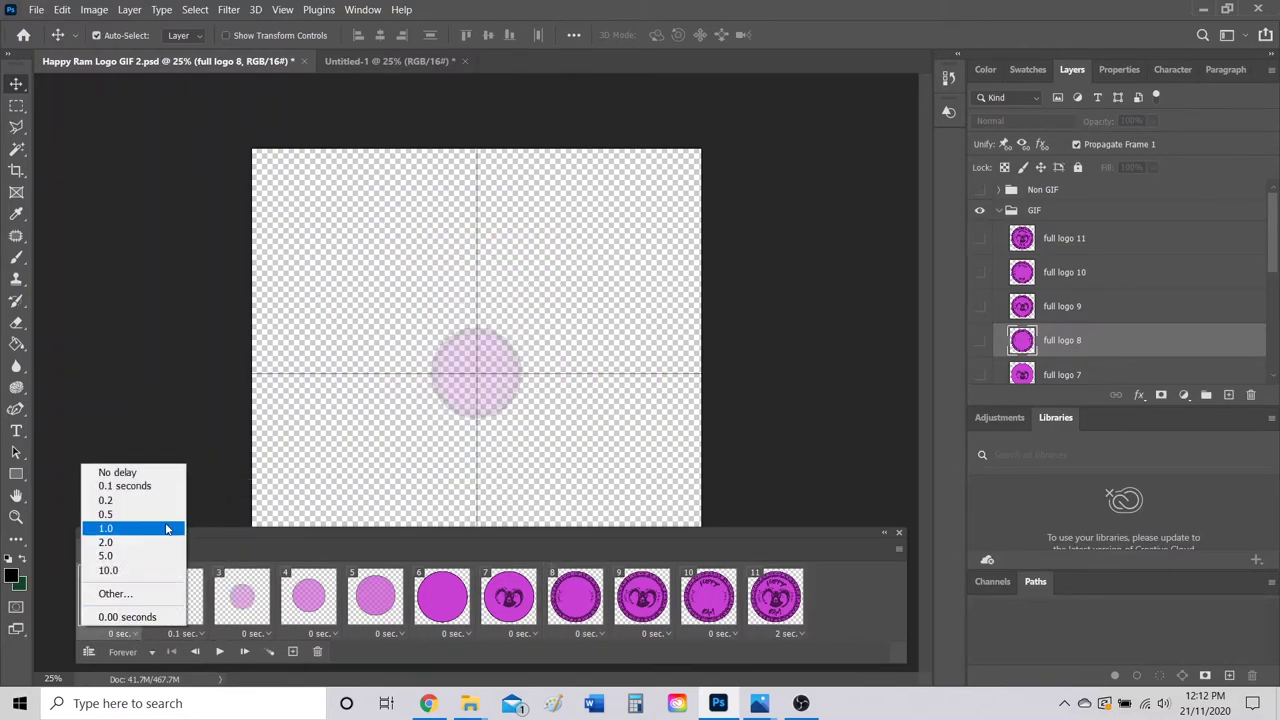
{"action": "left_click", "coordinate": [128, 486]}
{"action": "left_click", "coordinate": [270, 636]}
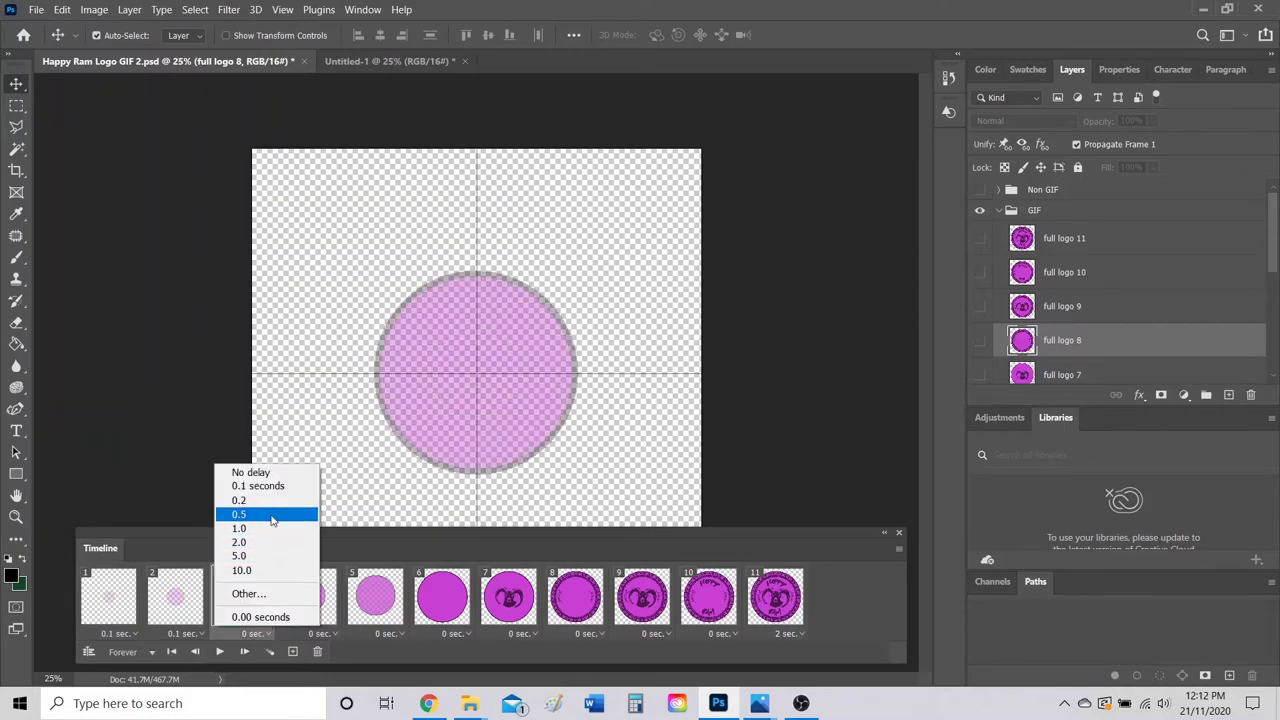
{"action": "left_click", "coordinate": [272, 486]}
{"action": "left_click", "coordinate": [330, 636]}
{"action": "left_click", "coordinate": [325, 486]}
{"action": "left_click", "coordinate": [399, 636]}
{"action": "left_click", "coordinate": [395, 486]}
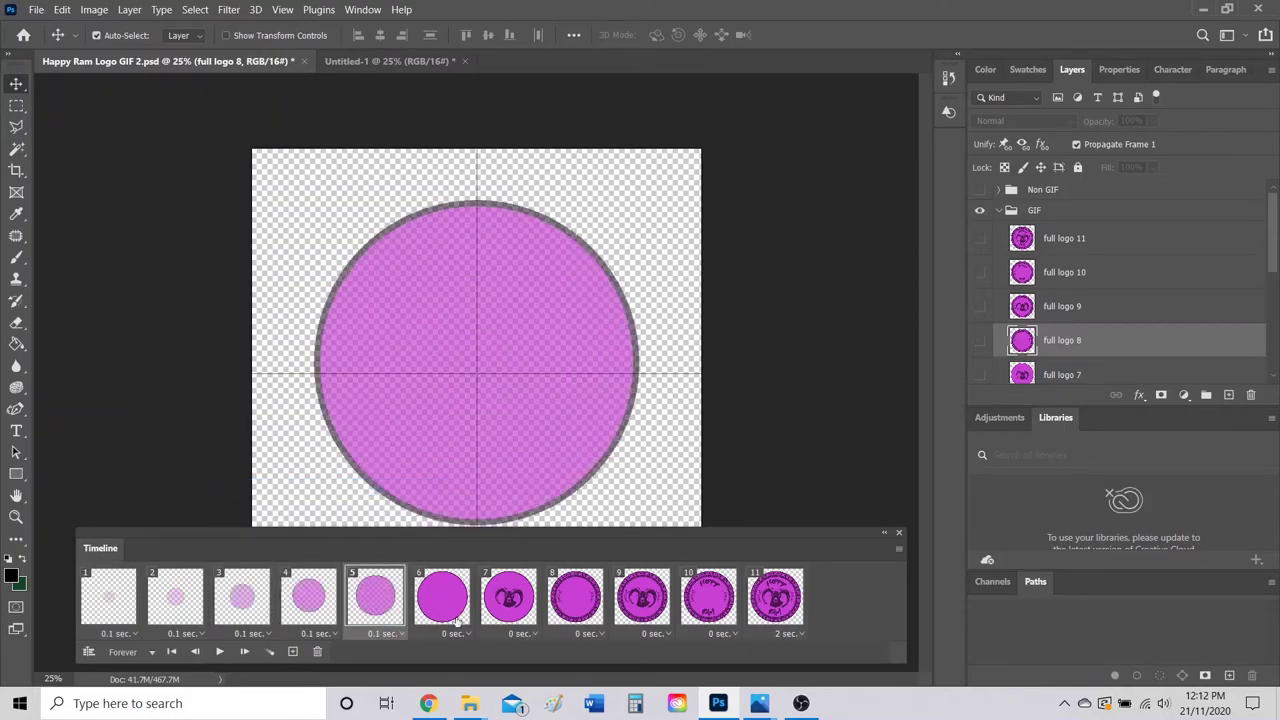
Set frames 6 through 10 to 0.1 seconds each and preview the playback timing
{"action": "left_click", "coordinate": [466, 636]}
{"action": "left_click", "coordinate": [462, 486]}
{"action": "left_click", "coordinate": [533, 636]}
{"action": "left_click", "coordinate": [524, 486]}
{"action": "left_click", "coordinate": [584, 636]}
{"action": "left_click", "coordinate": [600, 486]}
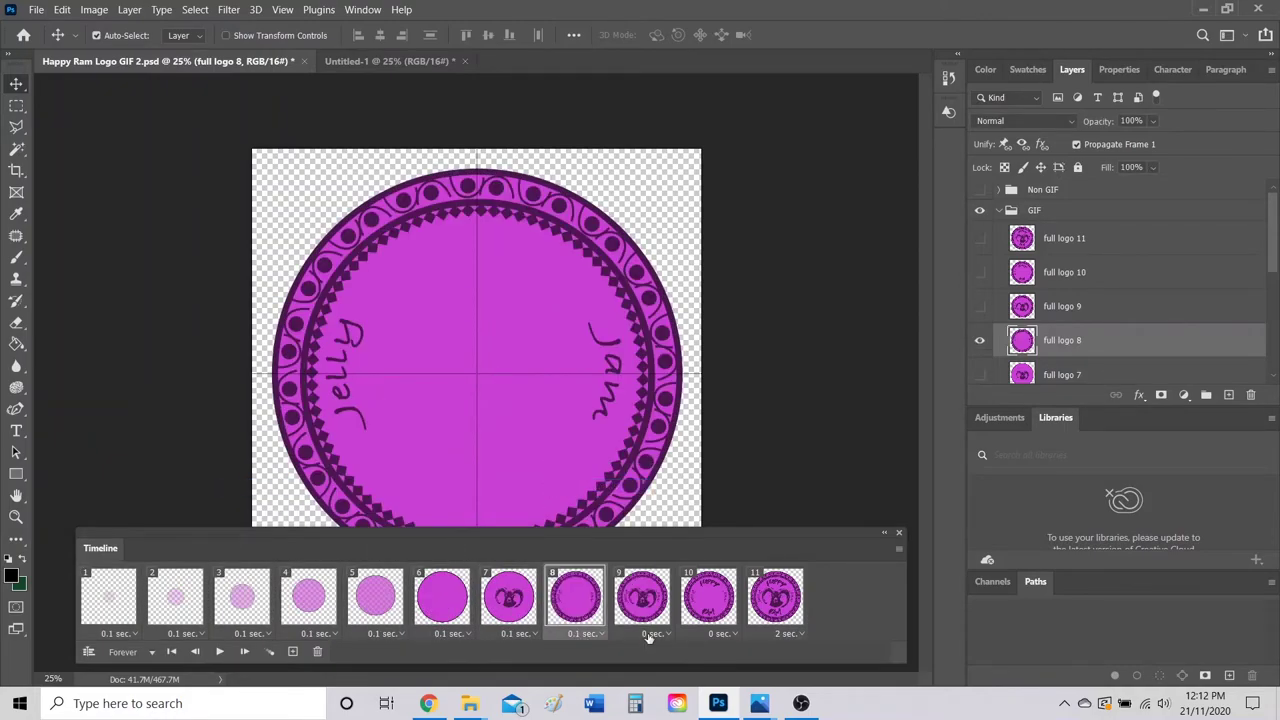
{"action": "left_click", "coordinate": [650, 636]}
{"action": "left_click", "coordinate": [666, 486]}
{"action": "left_click", "coordinate": [717, 636]}
{"action": "left_click", "coordinate": [733, 486]}
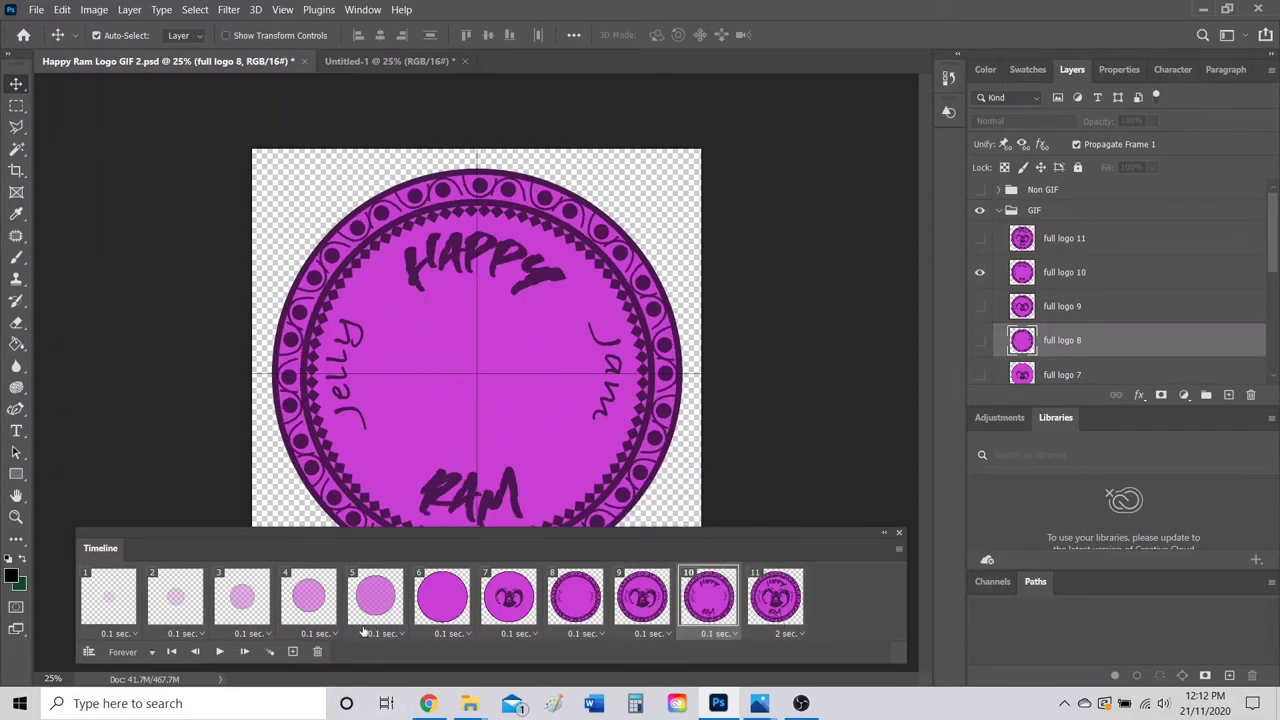
{"action": "left_click", "coordinate": [220, 653]}
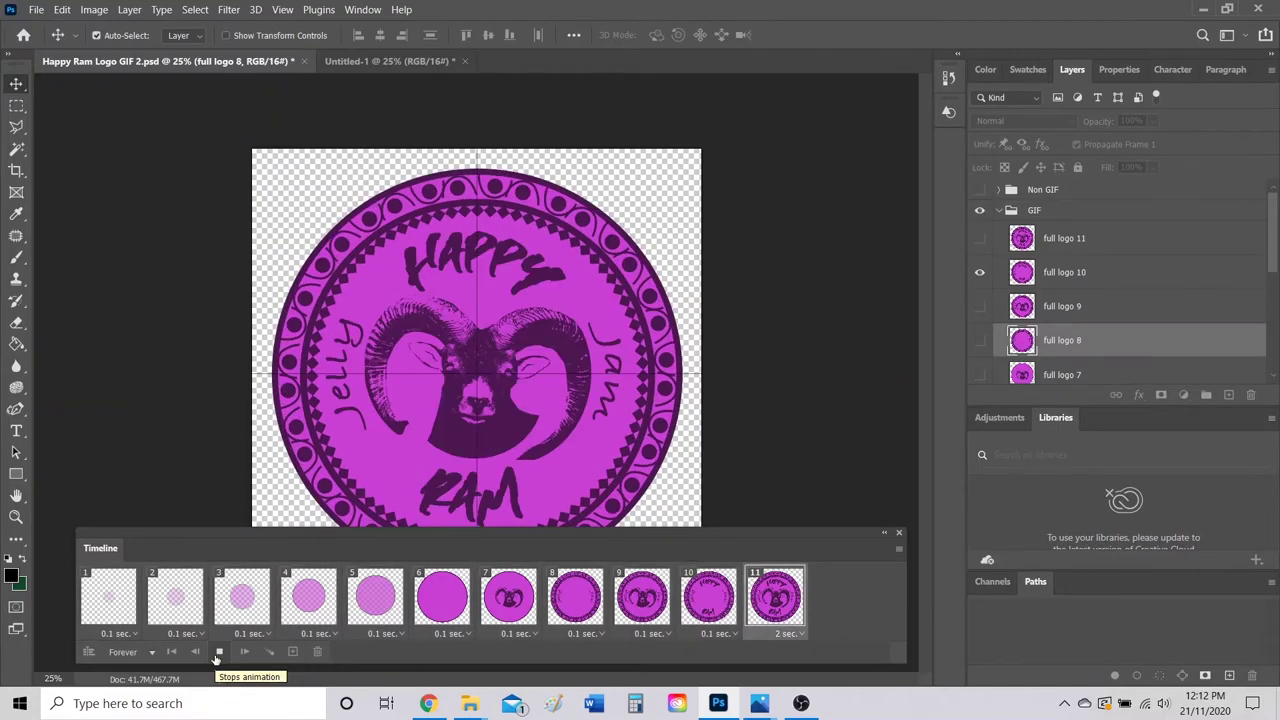
{"action": "left_click", "coordinate": [218, 652]}
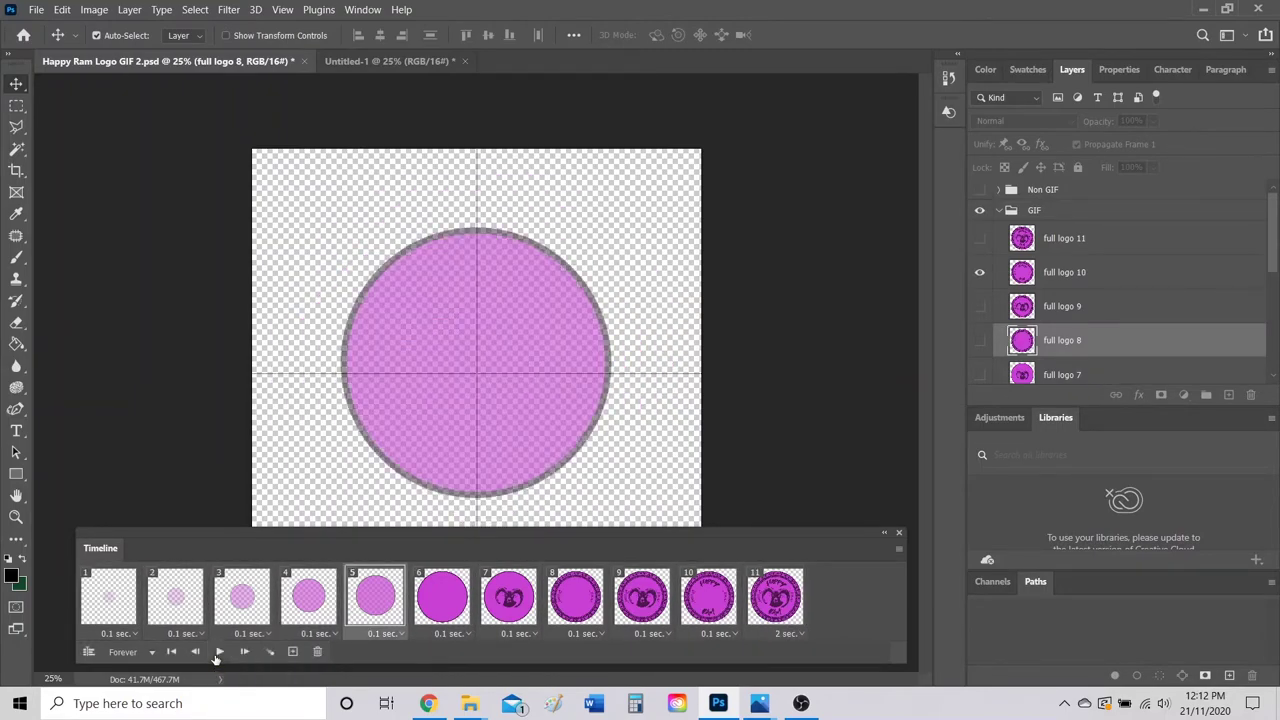
{"action": "left_click", "coordinate": [131, 652]}
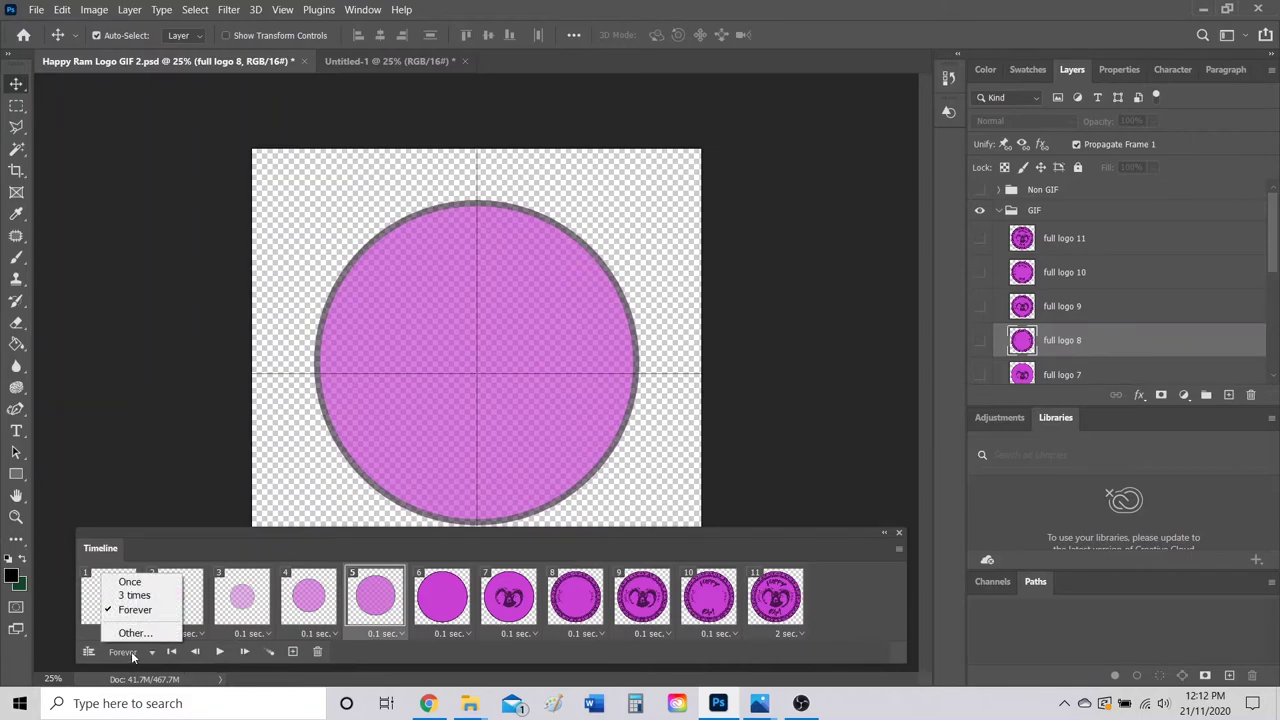
{"action": "left_click", "coordinate": [134, 595]}
{"action": "left_click", "coordinate": [219, 651]}
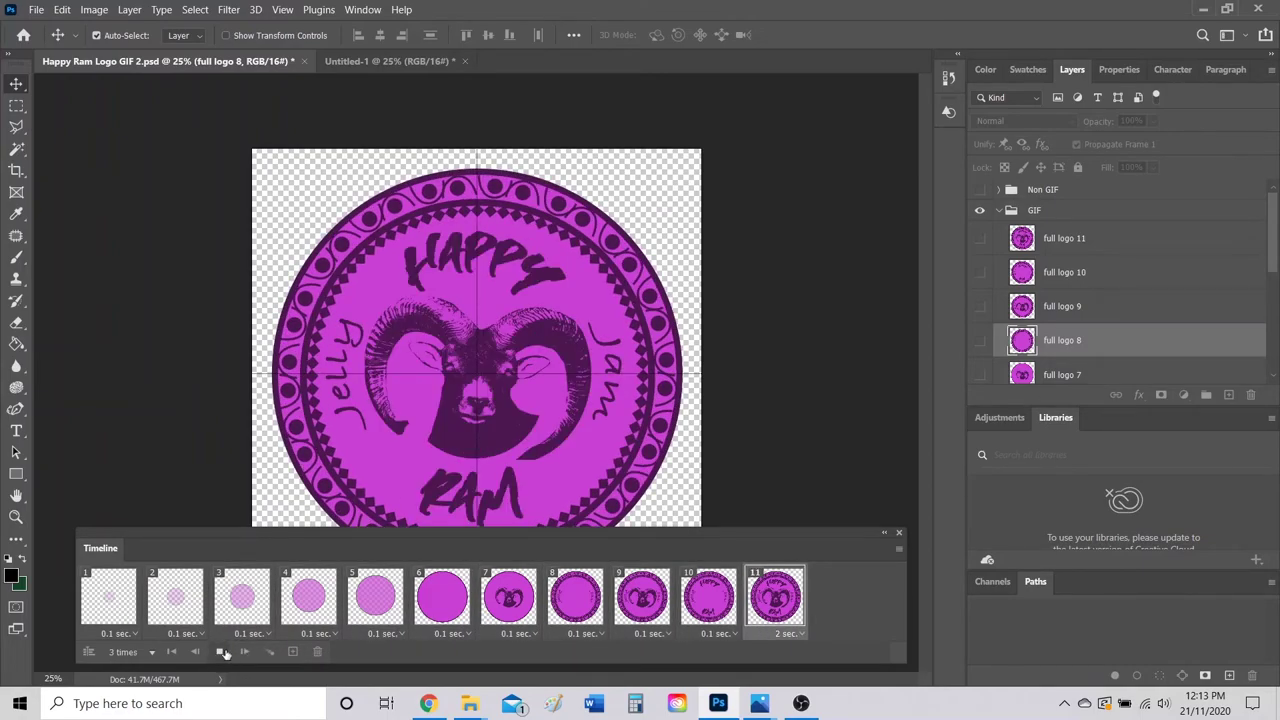
{"action": "left_click", "coordinate": [130, 652]}
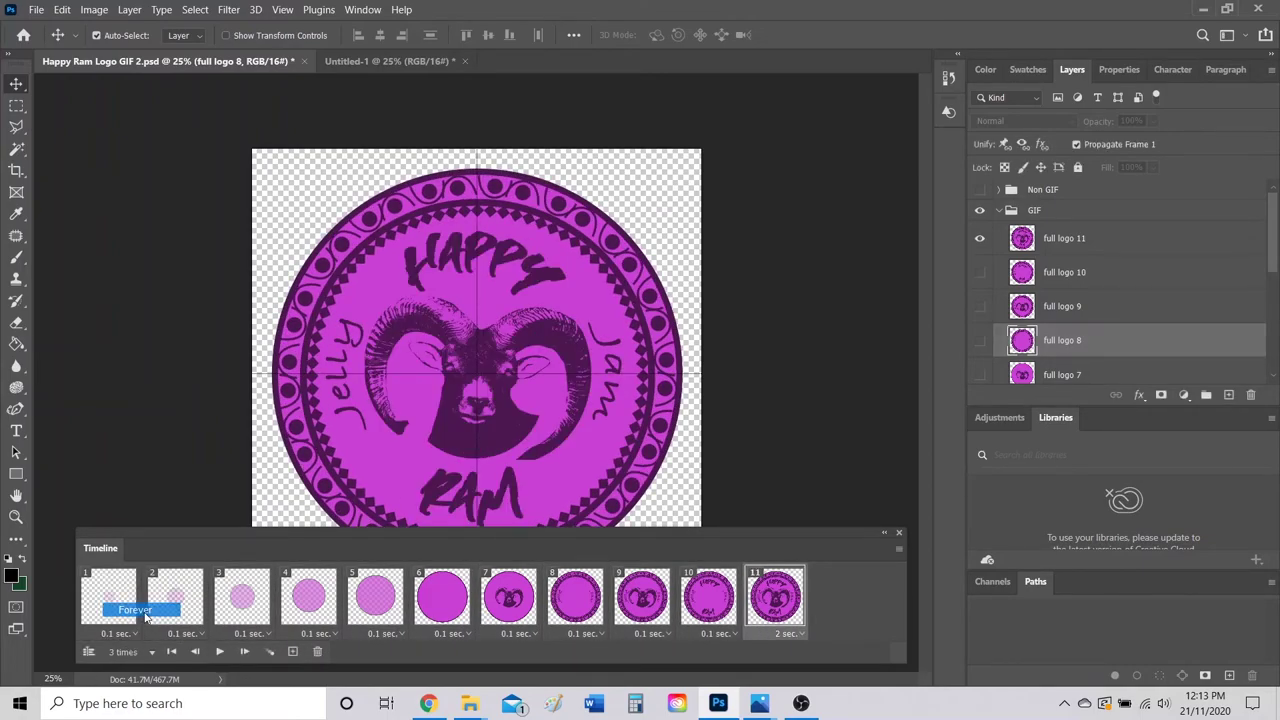
{"action": "left_click", "coordinate": [128, 606]}
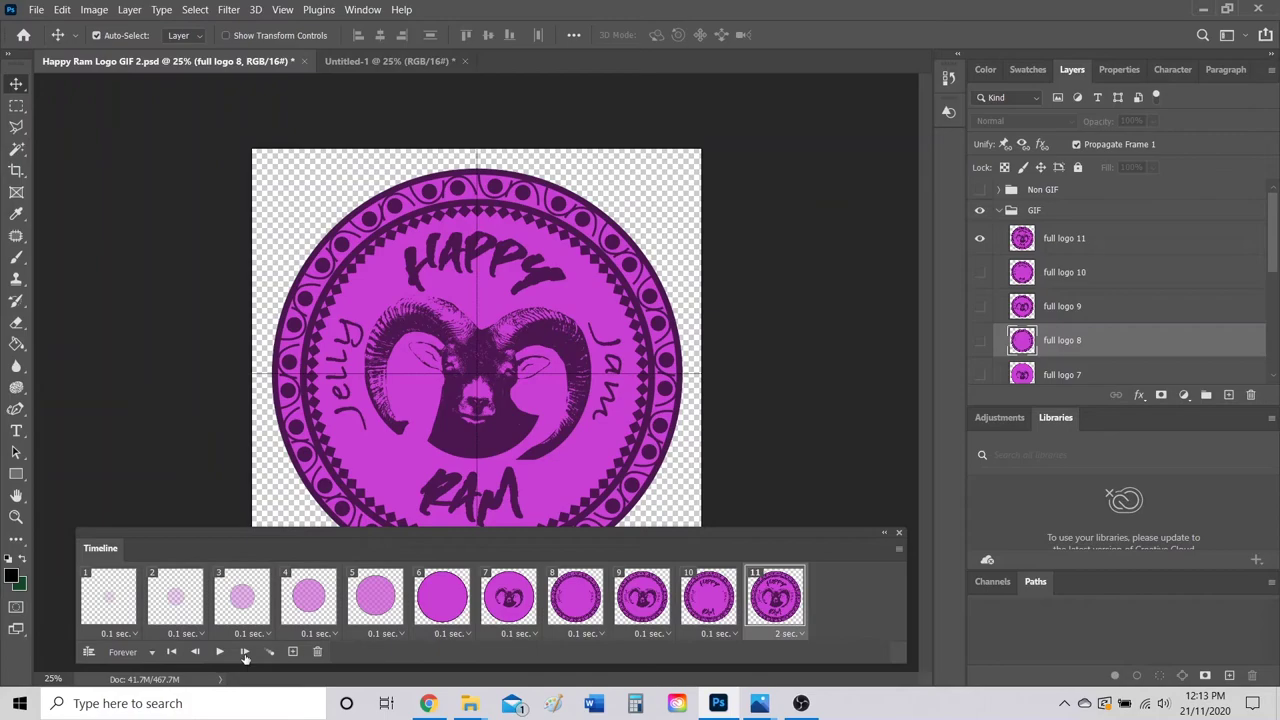
Export the animation through Save for Web (Legacy) as a 256-colour GIF and start saving
{"action": "left_click", "coordinate": [36, 9]}
{"action": "mouse_move", "coordinate": [140, 246]}
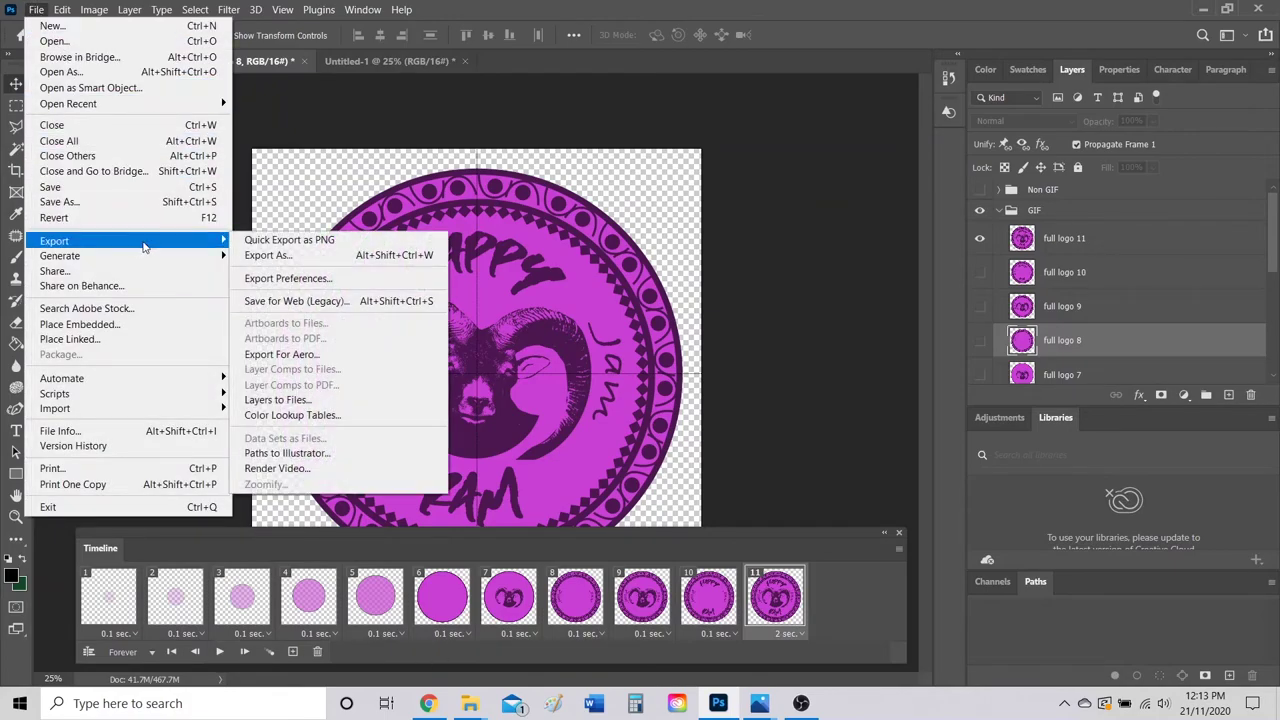
{"action": "left_click", "coordinate": [335, 303]}
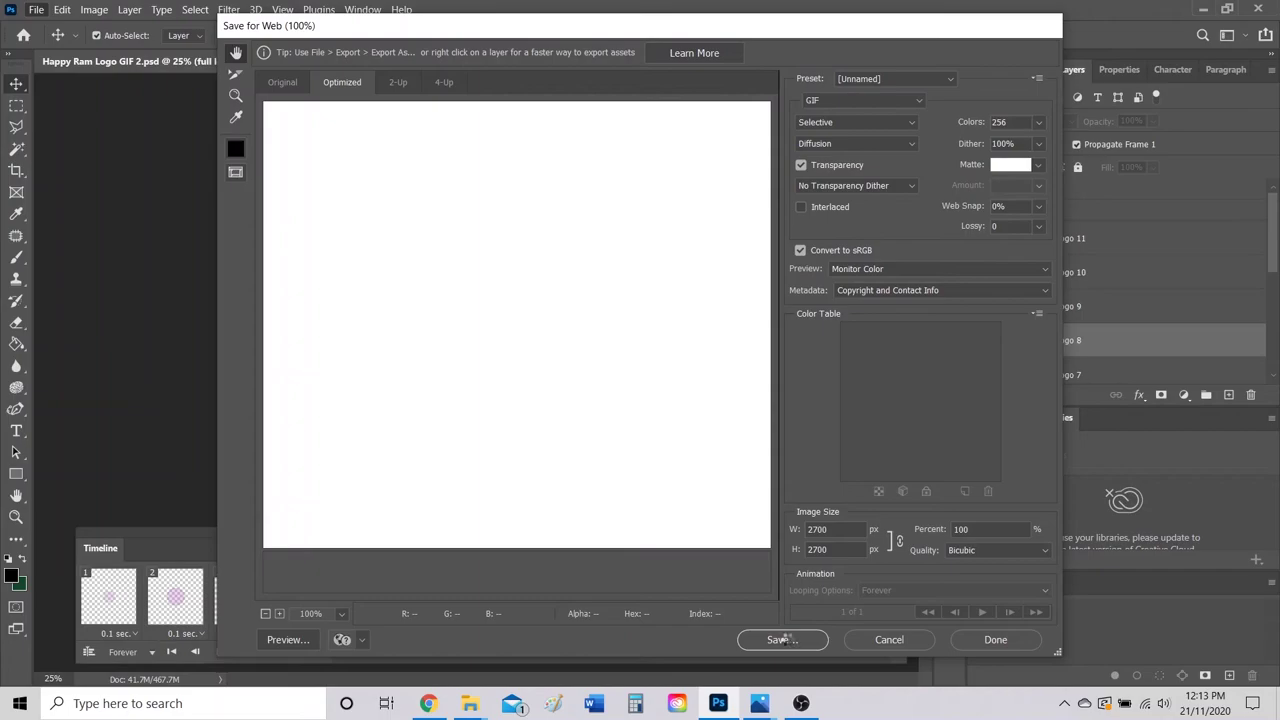
{"action": "left_click", "coordinate": [779, 640]}
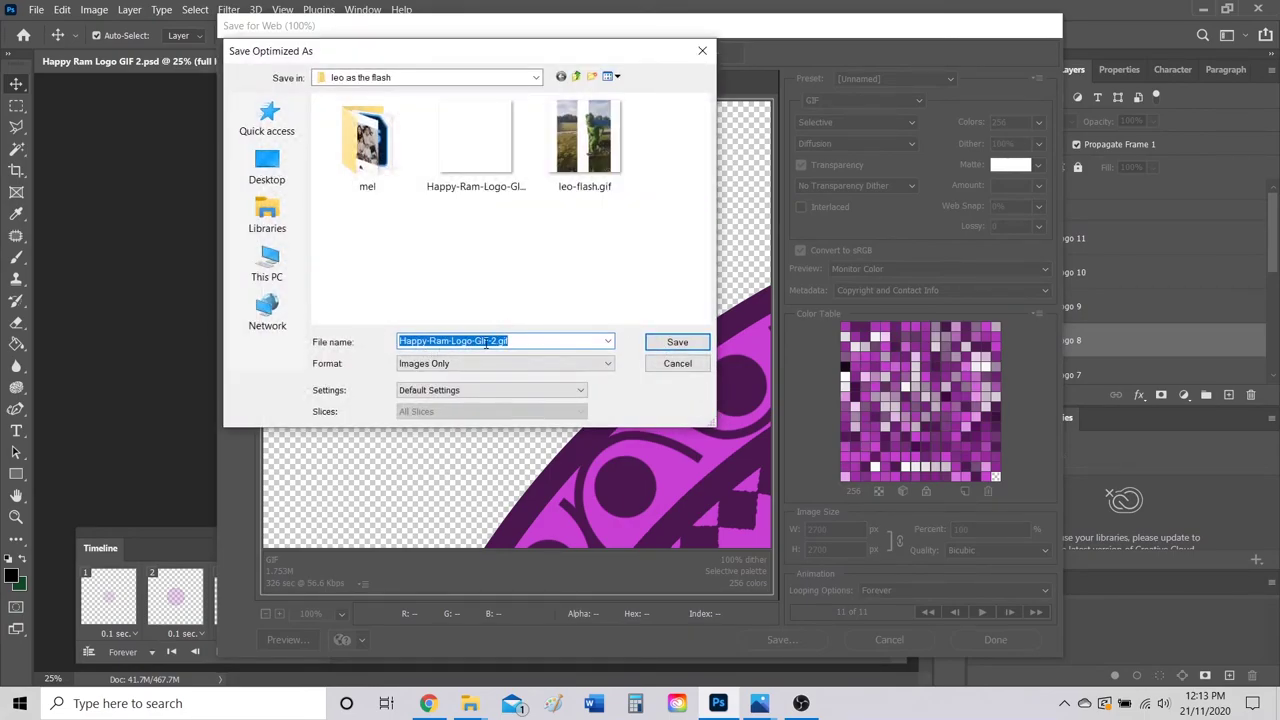
Save Happy-Ram-Logo-GIF-2.gif into leo as the flash, then open it from File Explorer
{"action": "left_click", "coordinate": [677, 342]}
{"action": "left_click", "coordinate": [470, 703]}
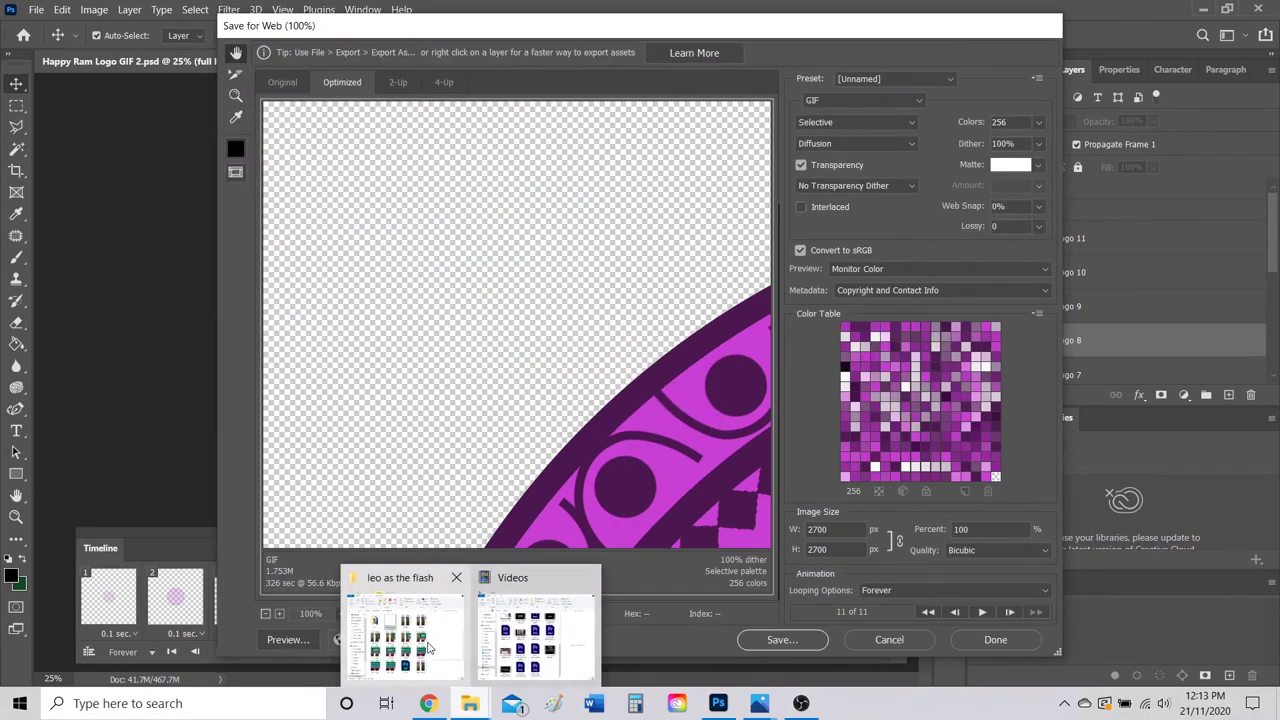
{"action": "left_click", "coordinate": [420, 640]}
{"action": "double_click", "coordinate": [544, 214]}
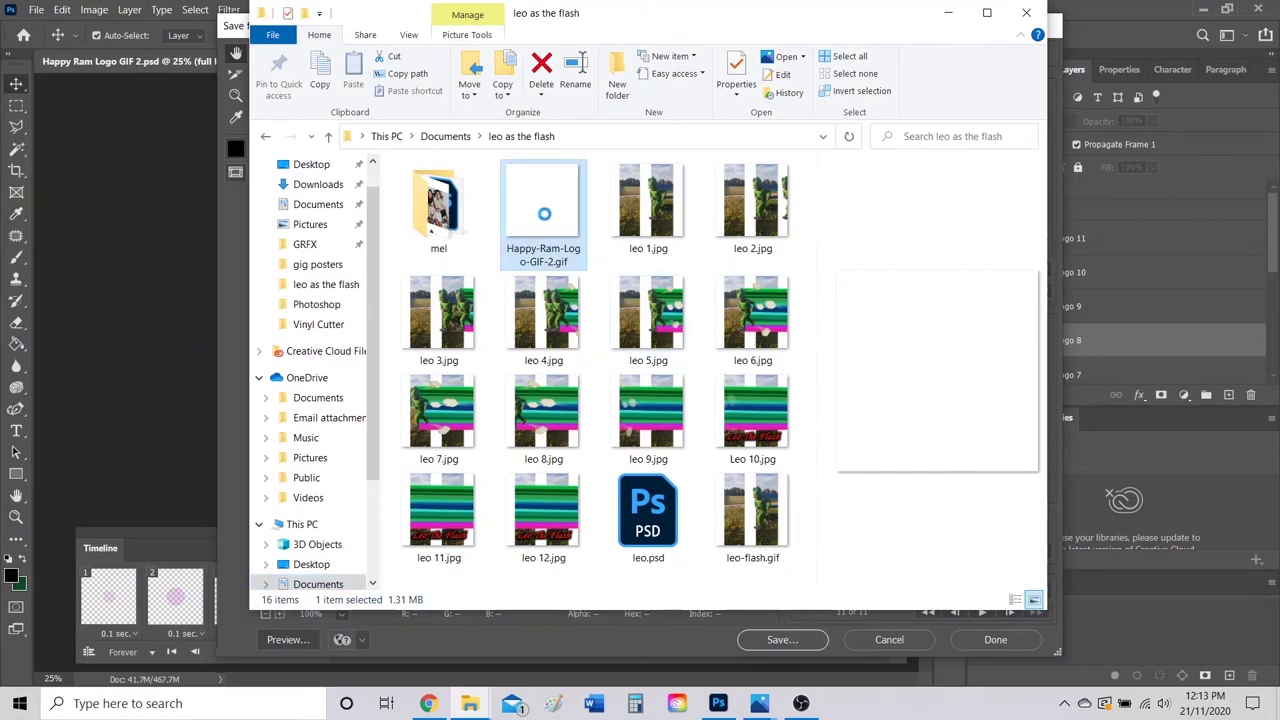